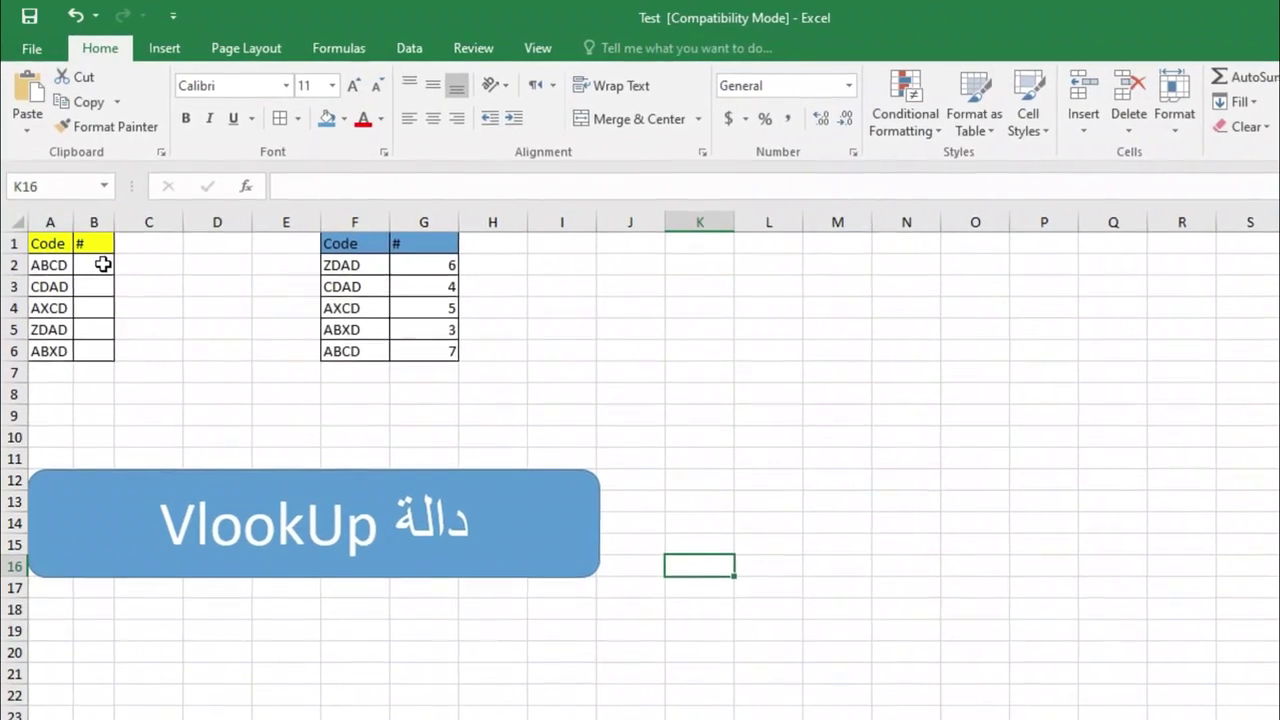
# Step: Begin =VLOOKUP(A2,$F$1:$G$6, in B2, with the F1:G6 table range made absolute
pyautogui.click(103, 264)
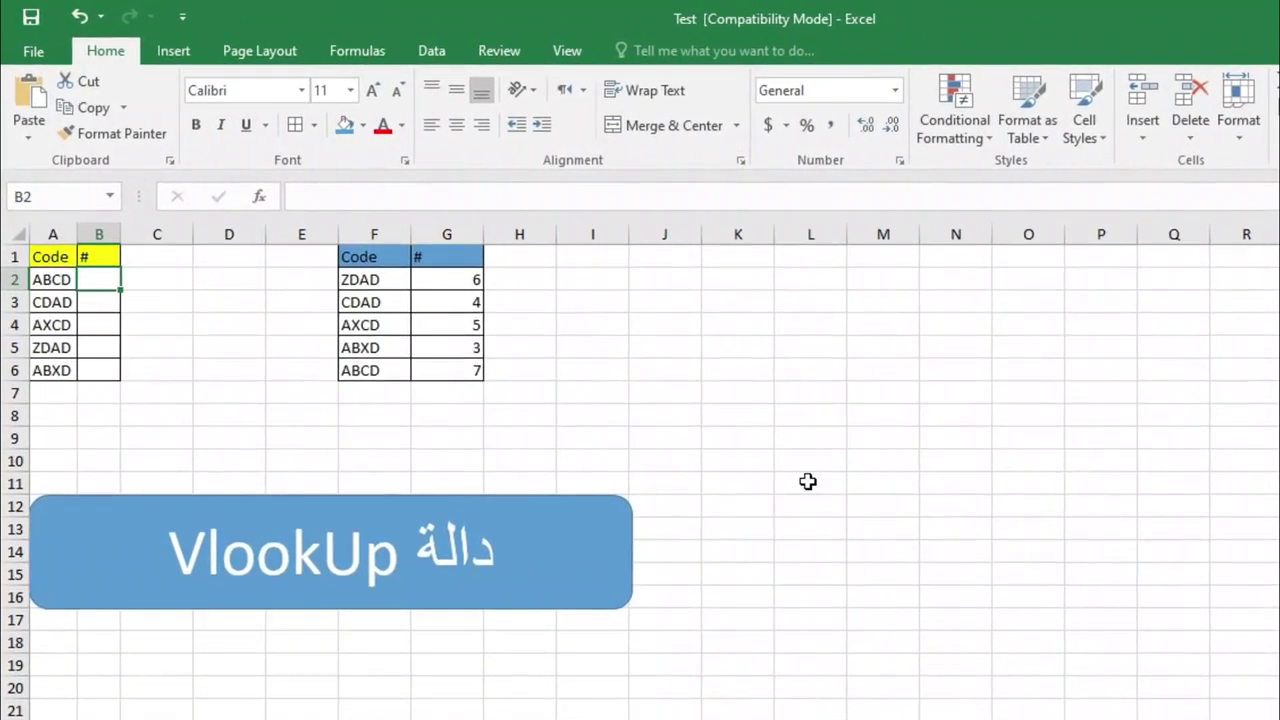
pyautogui.write('=')
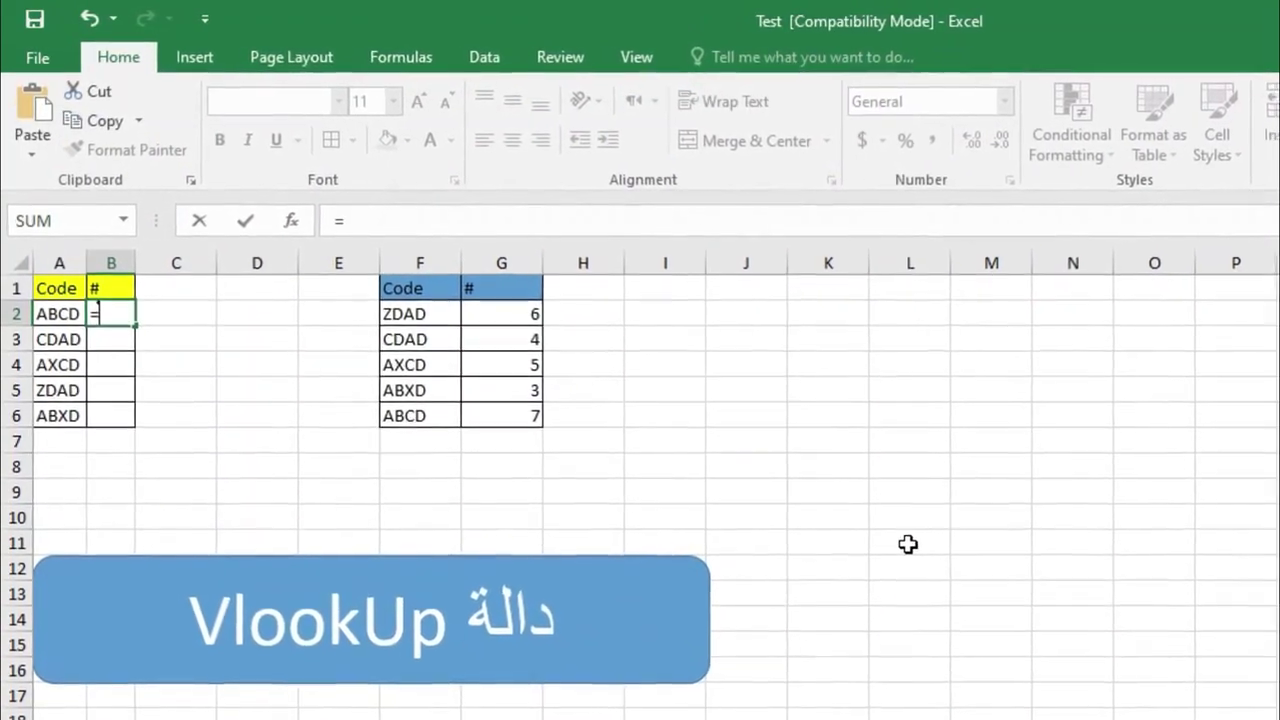
pyautogui.write('vl')
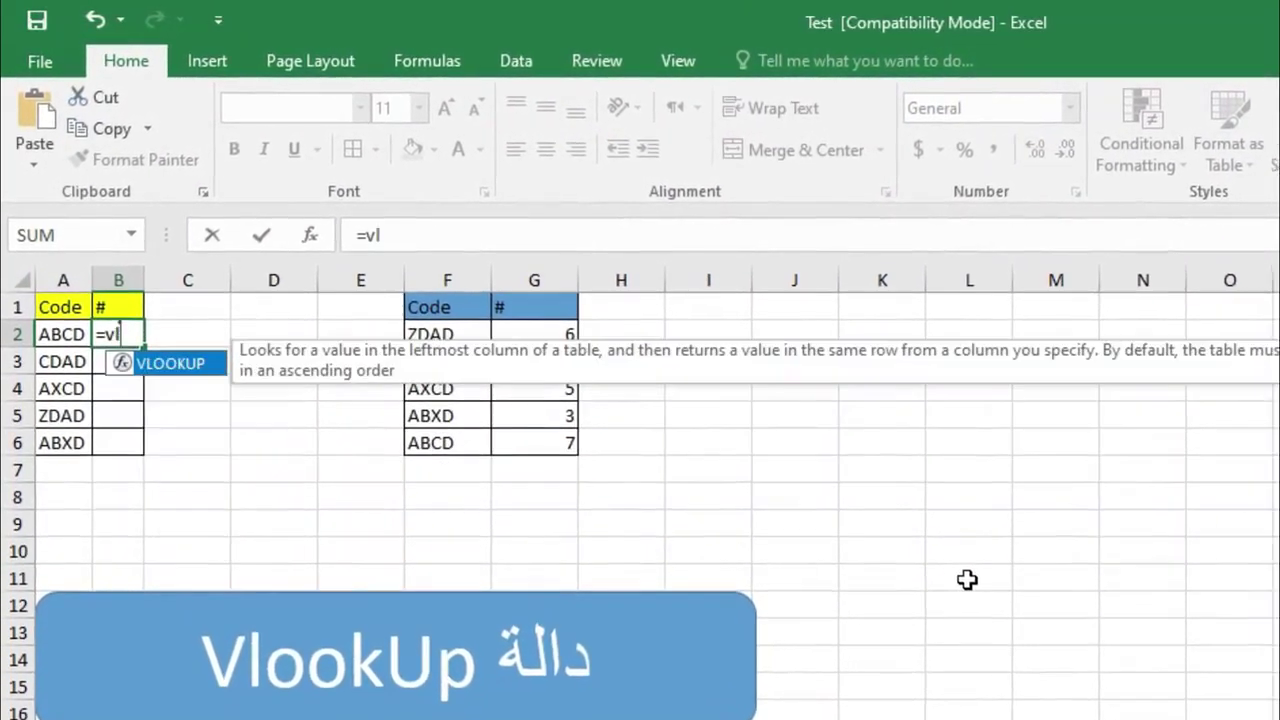
pyautogui.write('oo')
pyautogui.press('Tab')
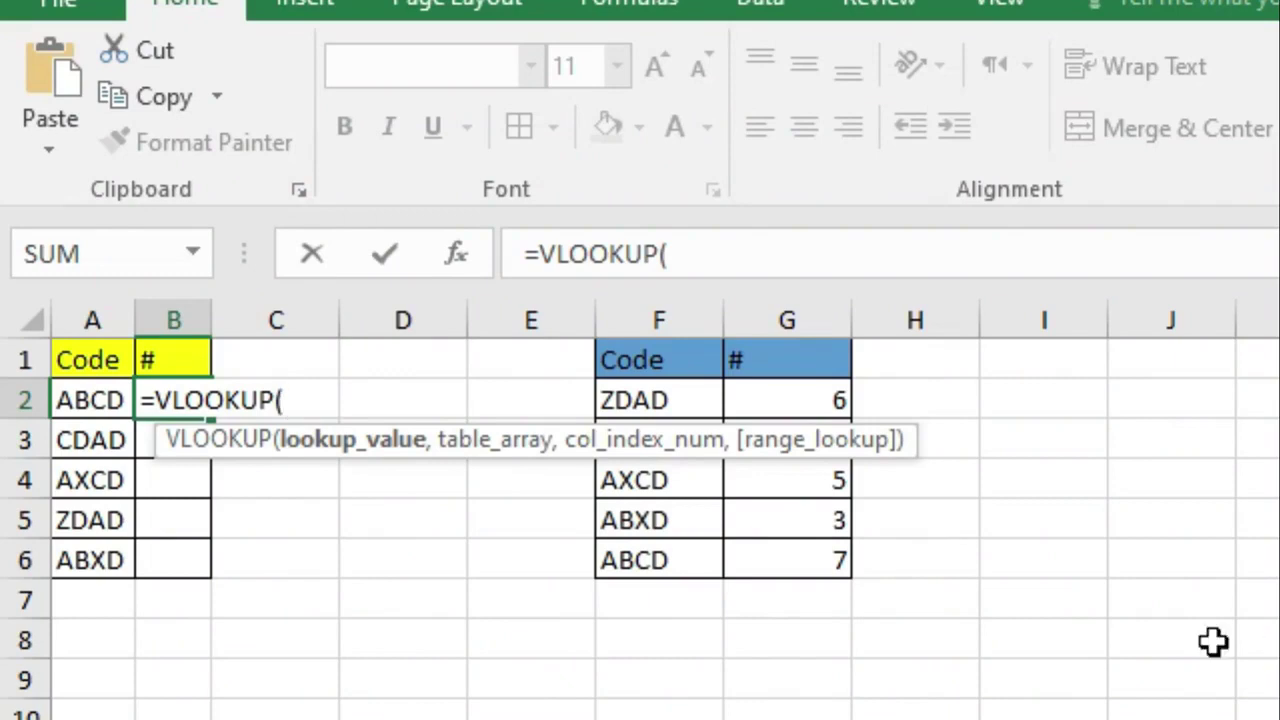
pyautogui.click(90, 395)
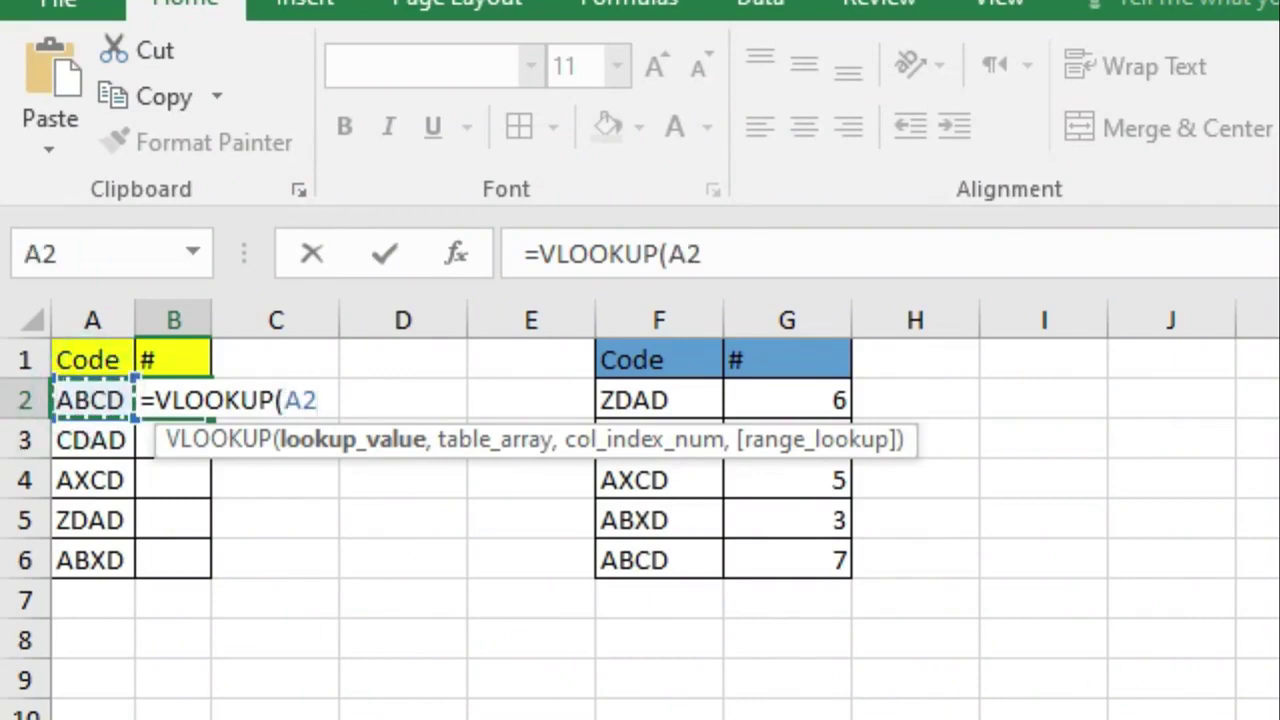
pyautogui.write(',')
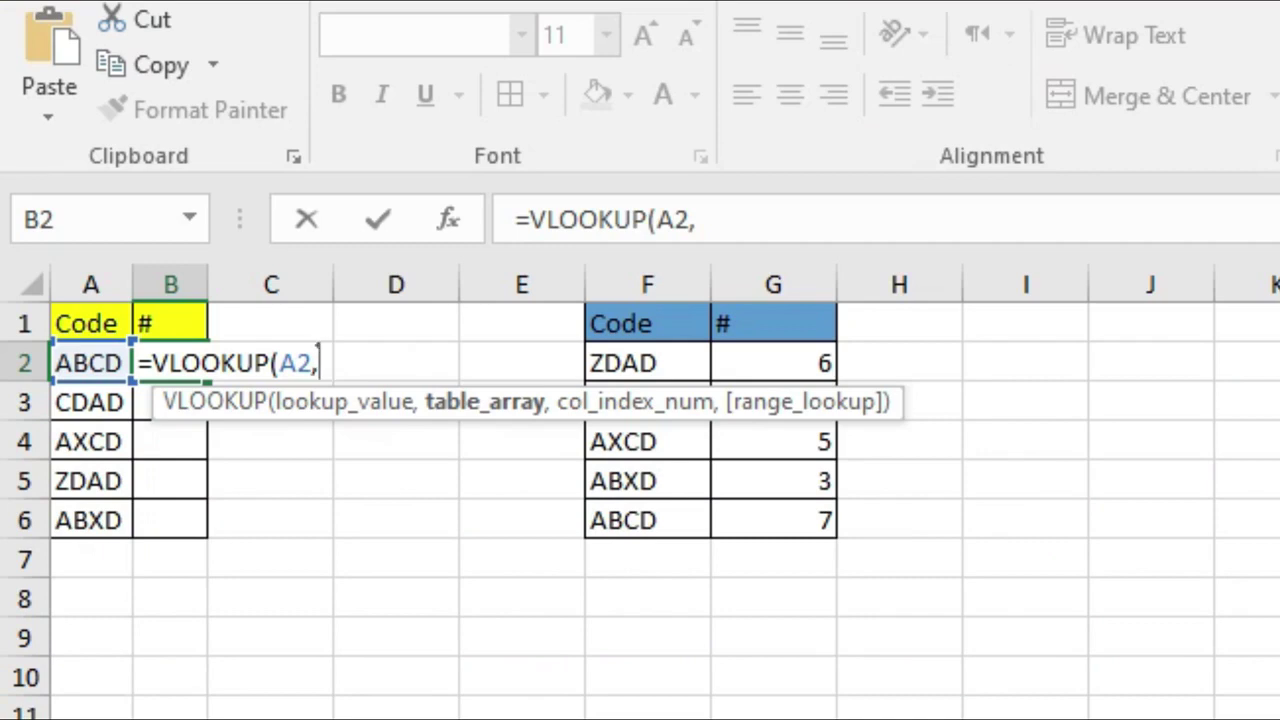
pyautogui.moveTo(626, 322)
pyautogui.mouseDown()
pyautogui.moveTo(686, 430)
pyautogui.moveTo(825, 518)
pyautogui.mouseUp()
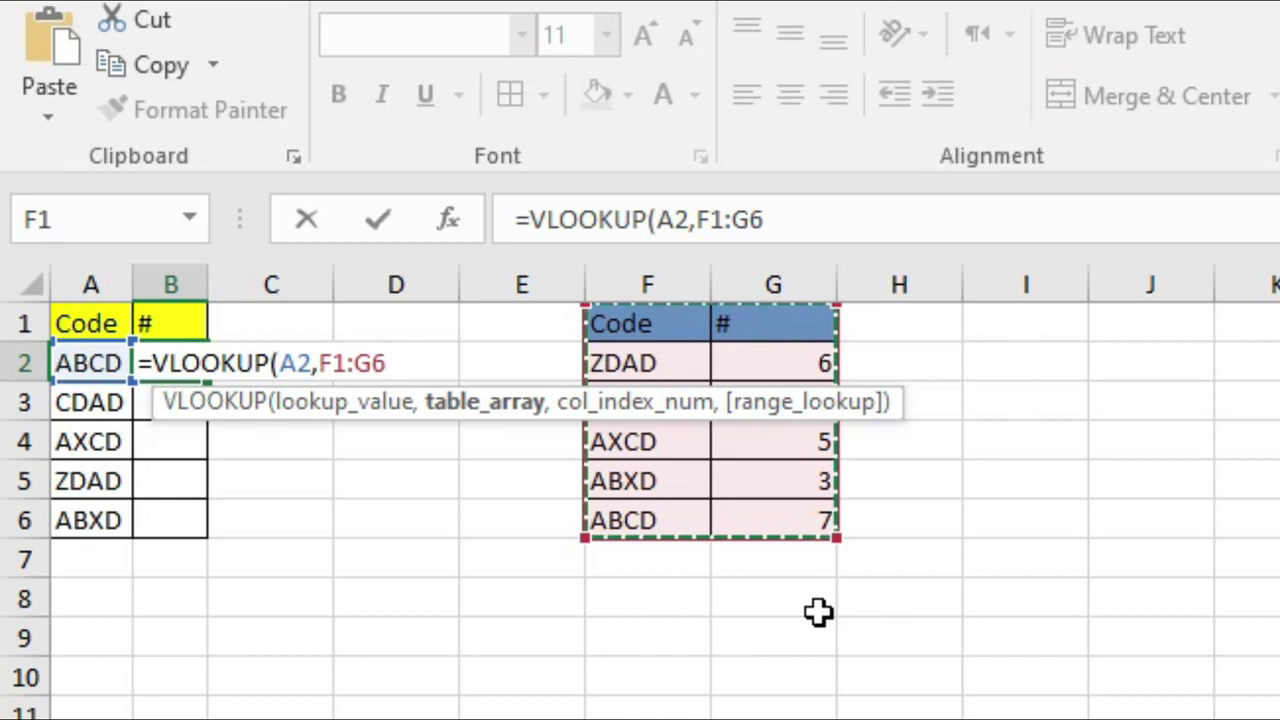
pyautogui.click(338, 360)
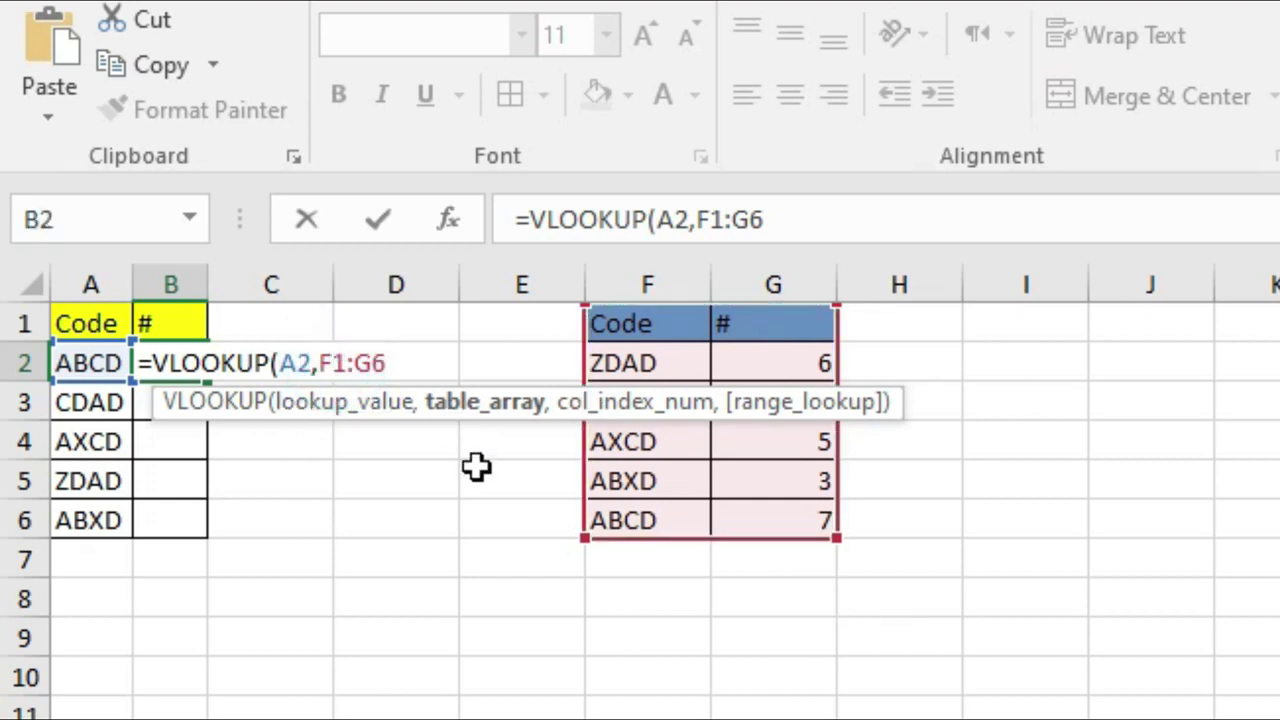
pyautogui.press('F4')
pyautogui.click(399, 362)
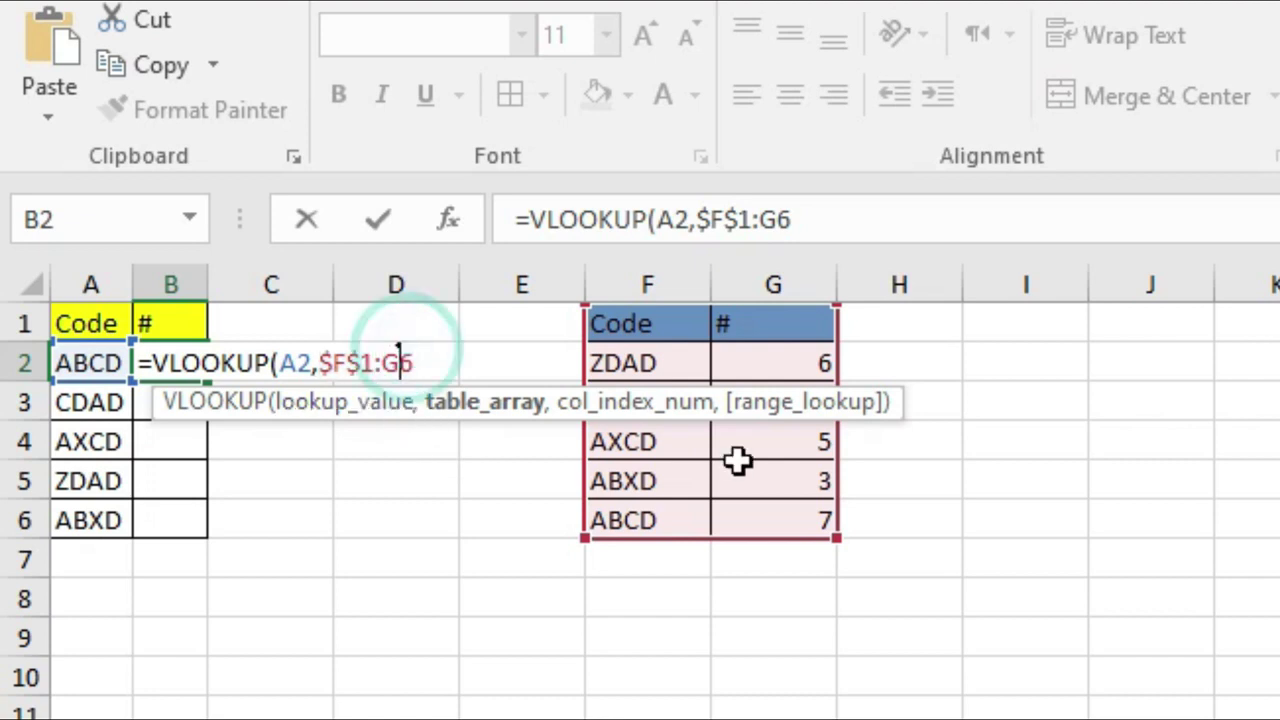
pyautogui.press('F4')
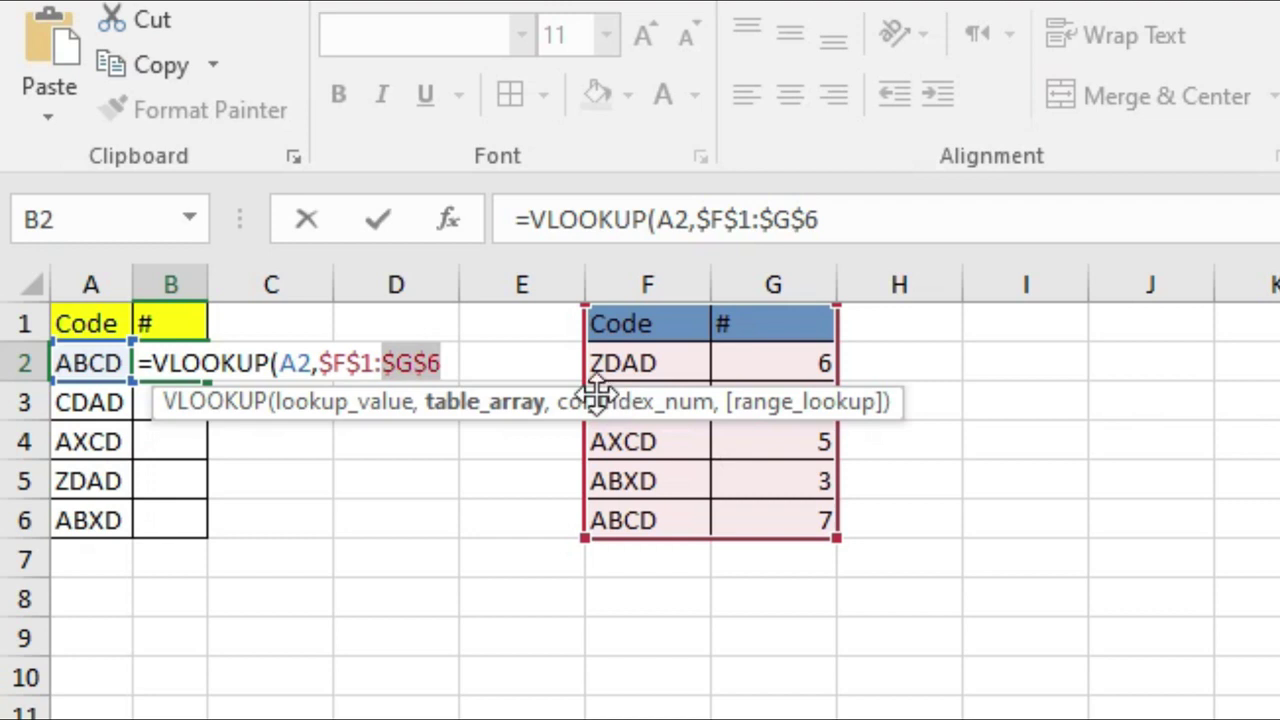
pyautogui.click(947, 204)
# Step: Complete B2 as =VLOOKUP(A2,$F$1:$G$6,2,0) so it returns 7 for ABCD
pyautogui.write(',')
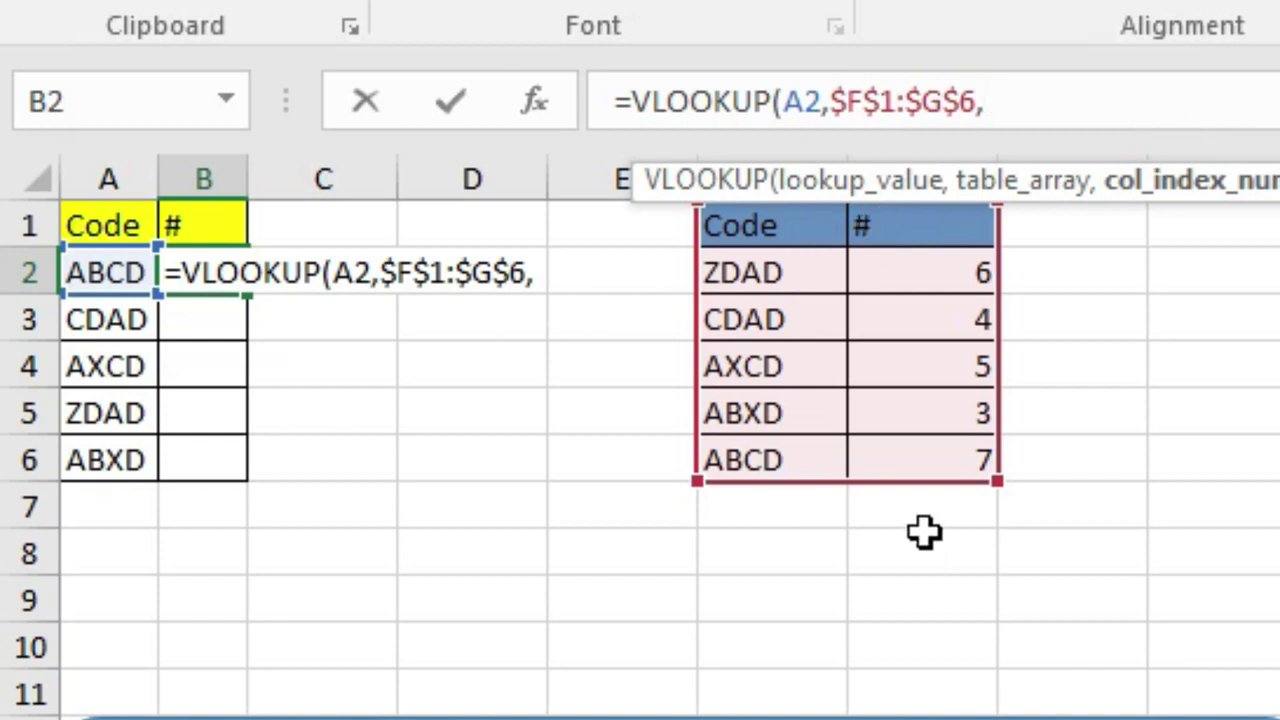
pyautogui.write('2')
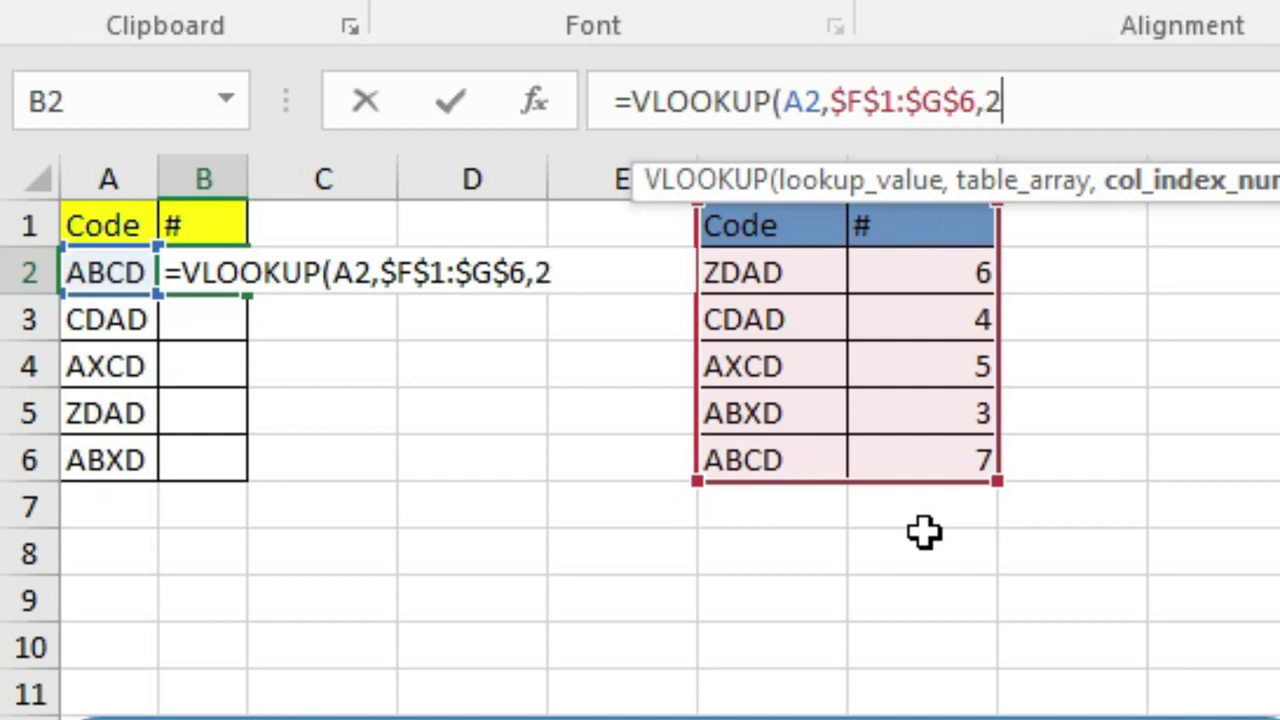
pyautogui.write(',')
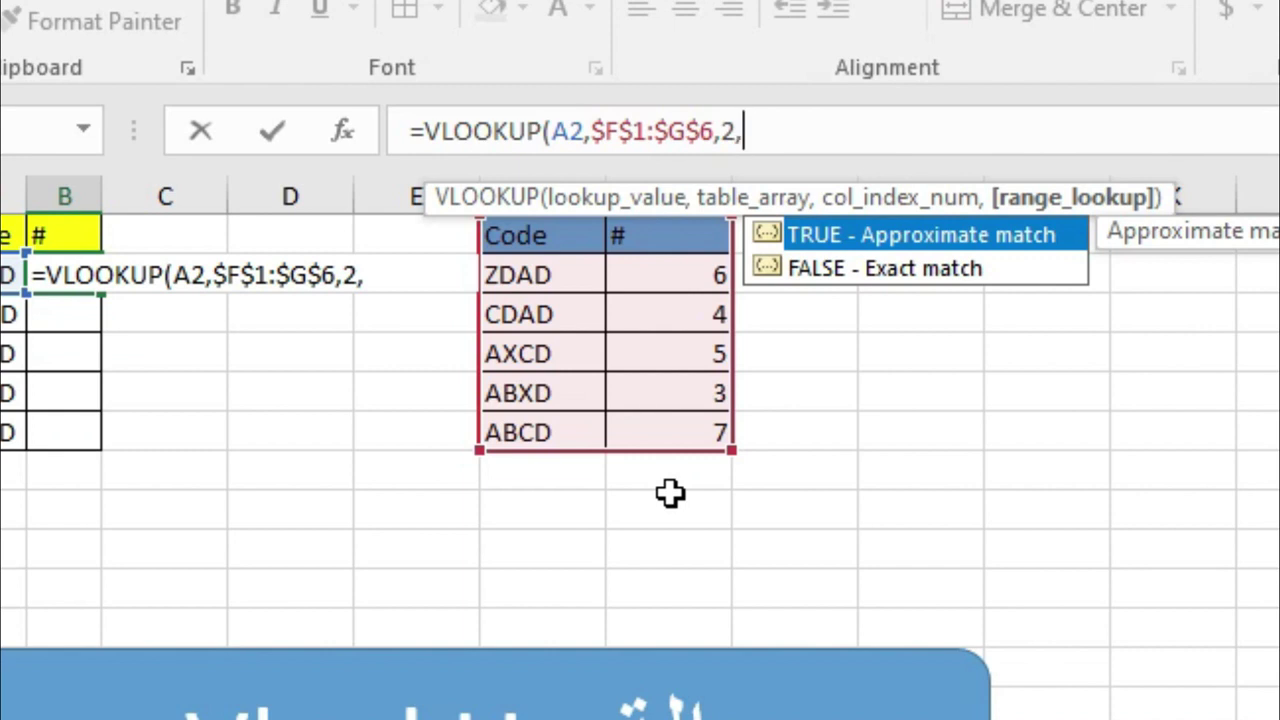
pyautogui.write('0')
pyautogui.write(')')
pyautogui.press('Return')
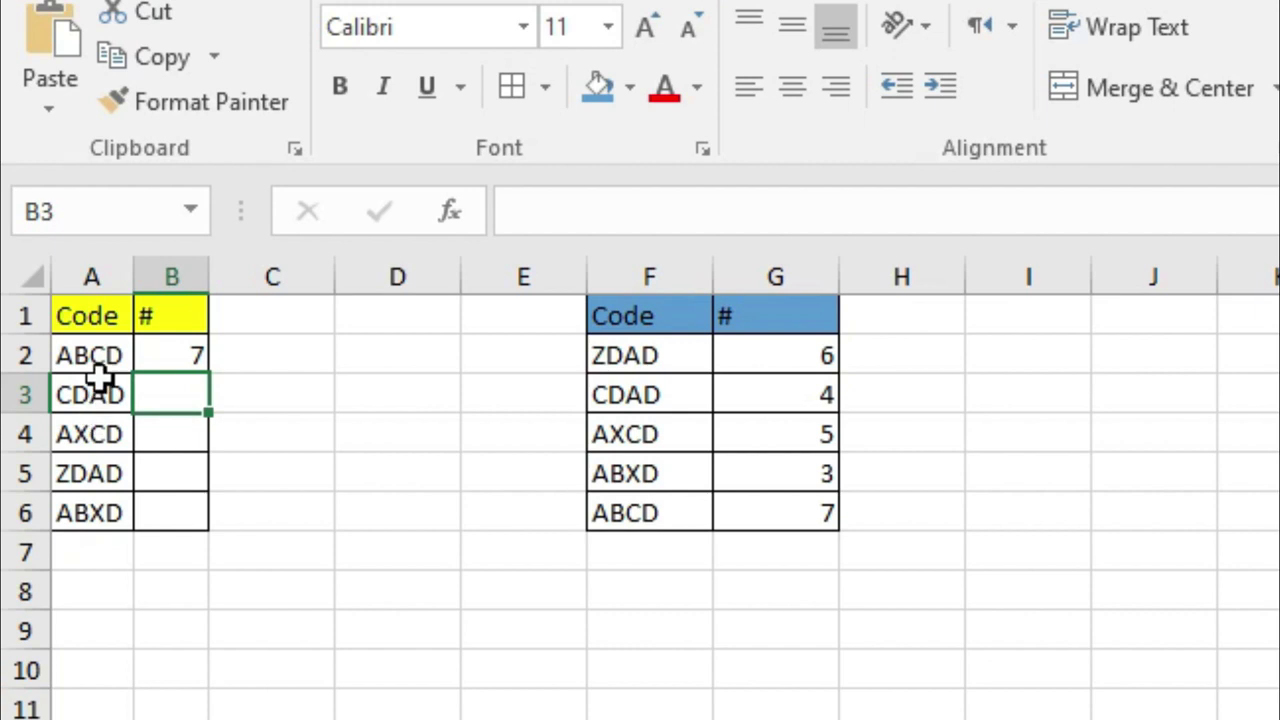
# Step: Shade the B2 lookup result and its matching source value in G6 blue
pyautogui.click(100, 357)
pyautogui.click(820, 511)
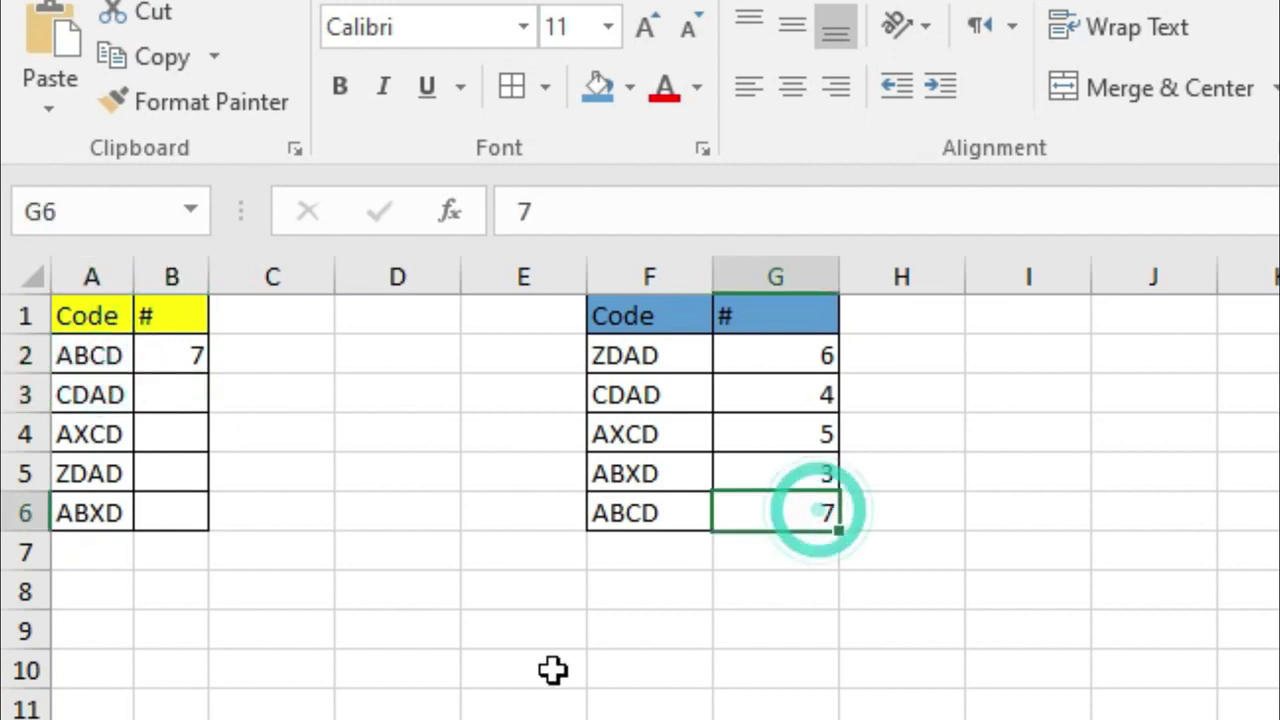
pyautogui.click(188, 348)
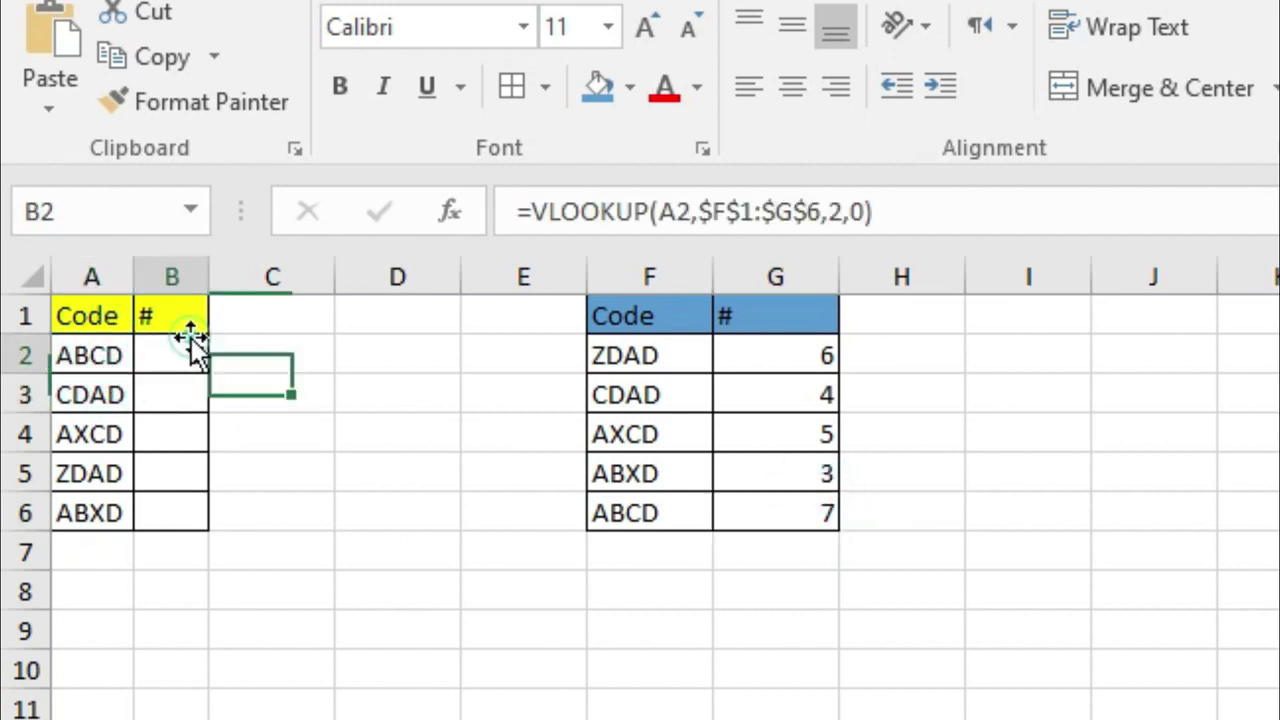
pyautogui.click(598, 92)
pyautogui.click(818, 511)
pyautogui.click(596, 88)
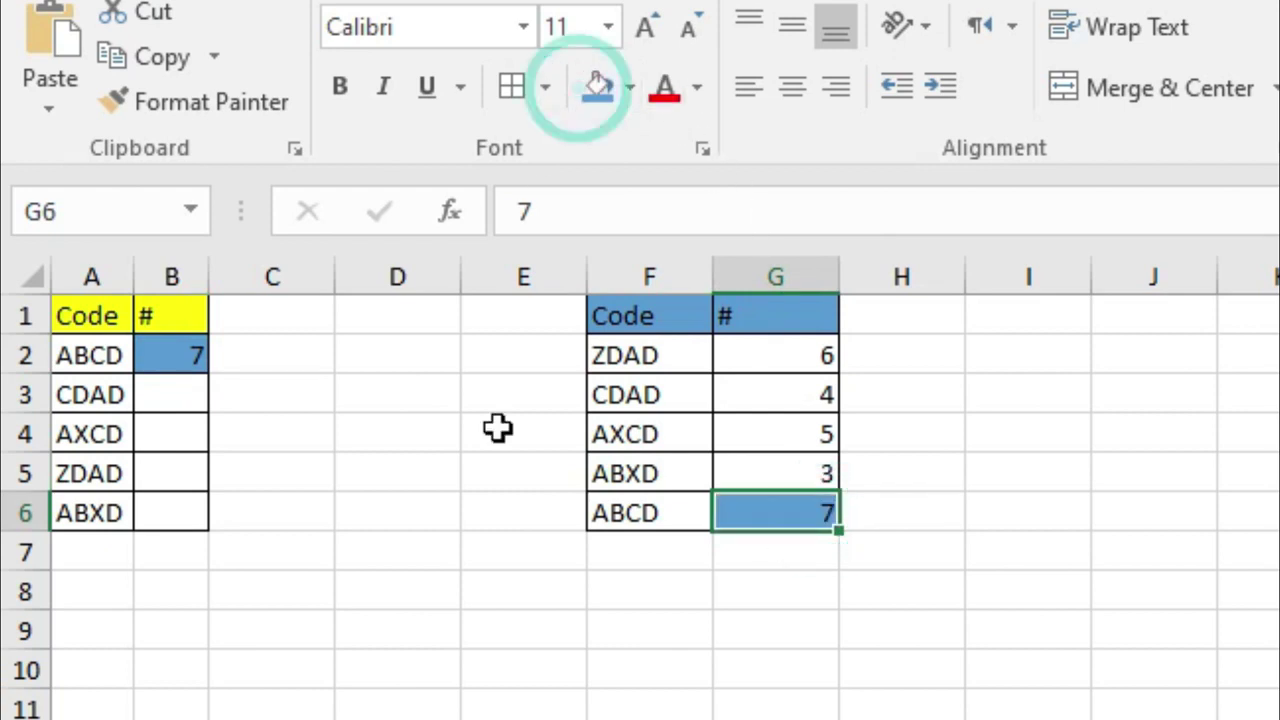
pyautogui.click(648, 663)
# Step: Fill the lookup down to B6 and check B3 against CDAD's table value 4
pyautogui.click(190, 350)
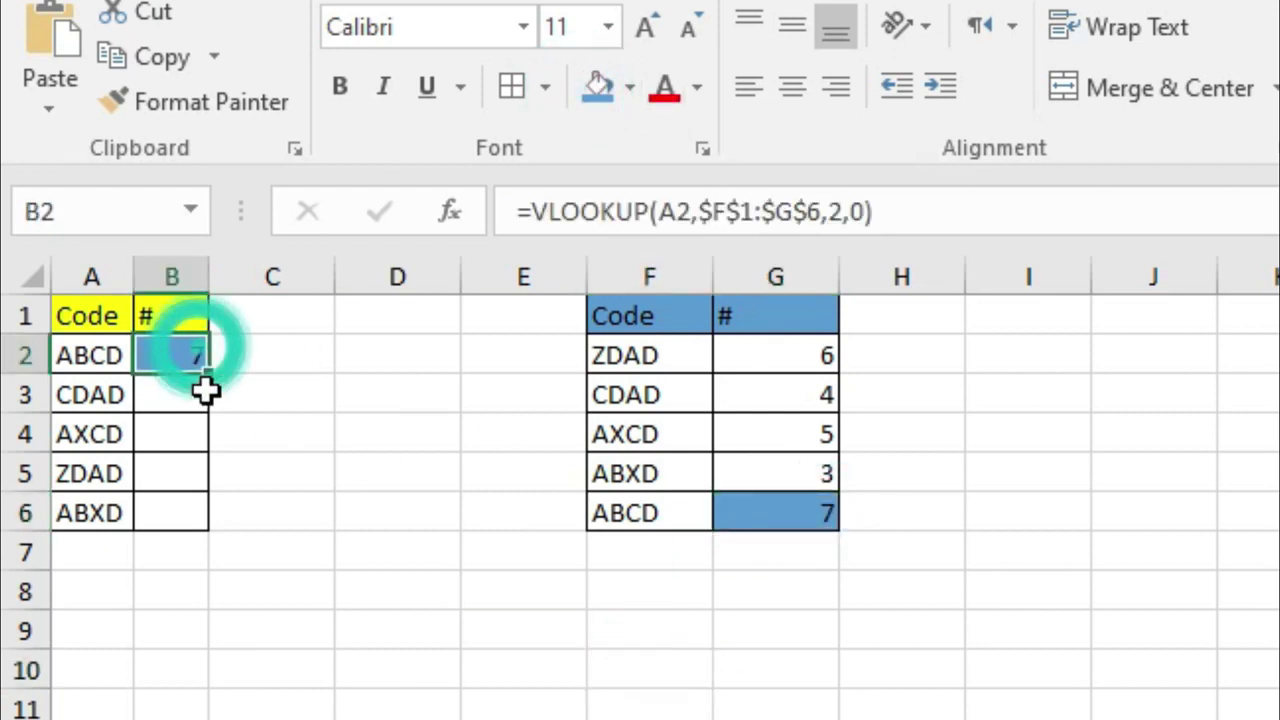
pyautogui.moveTo(209, 371); pyautogui.dragTo(212, 540)
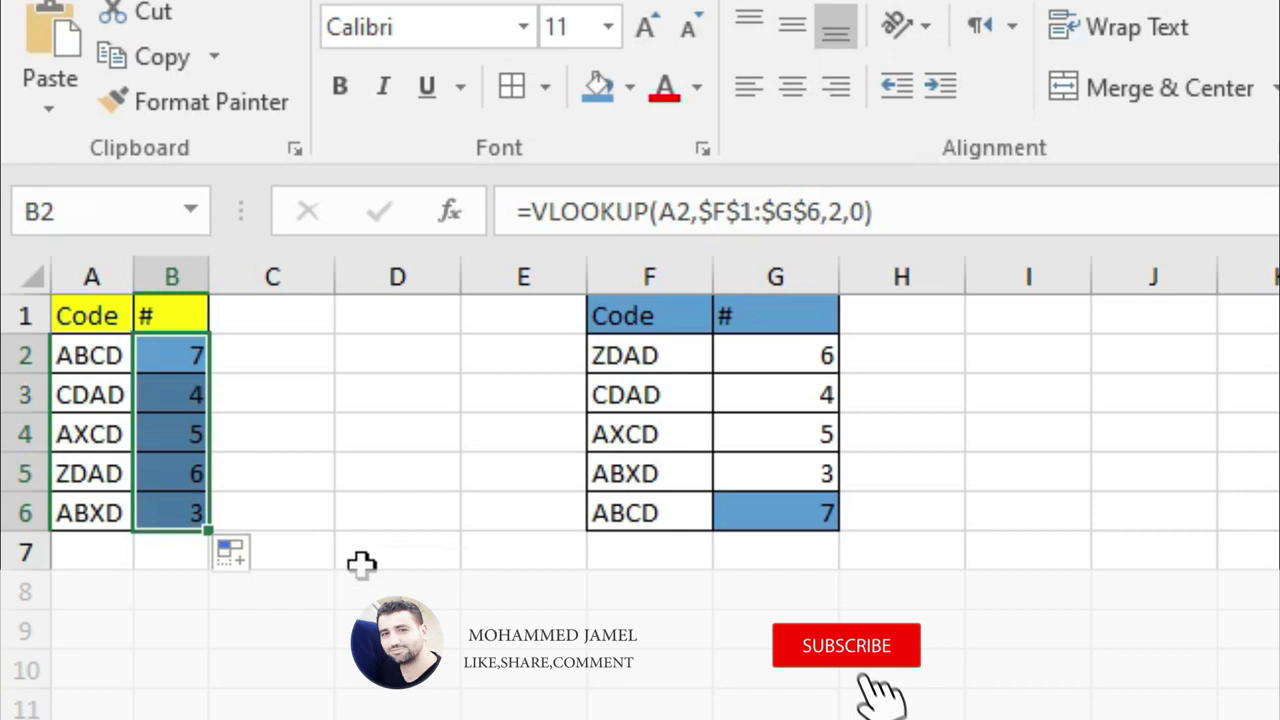
pyautogui.click(417, 557)
pyautogui.click(188, 388)
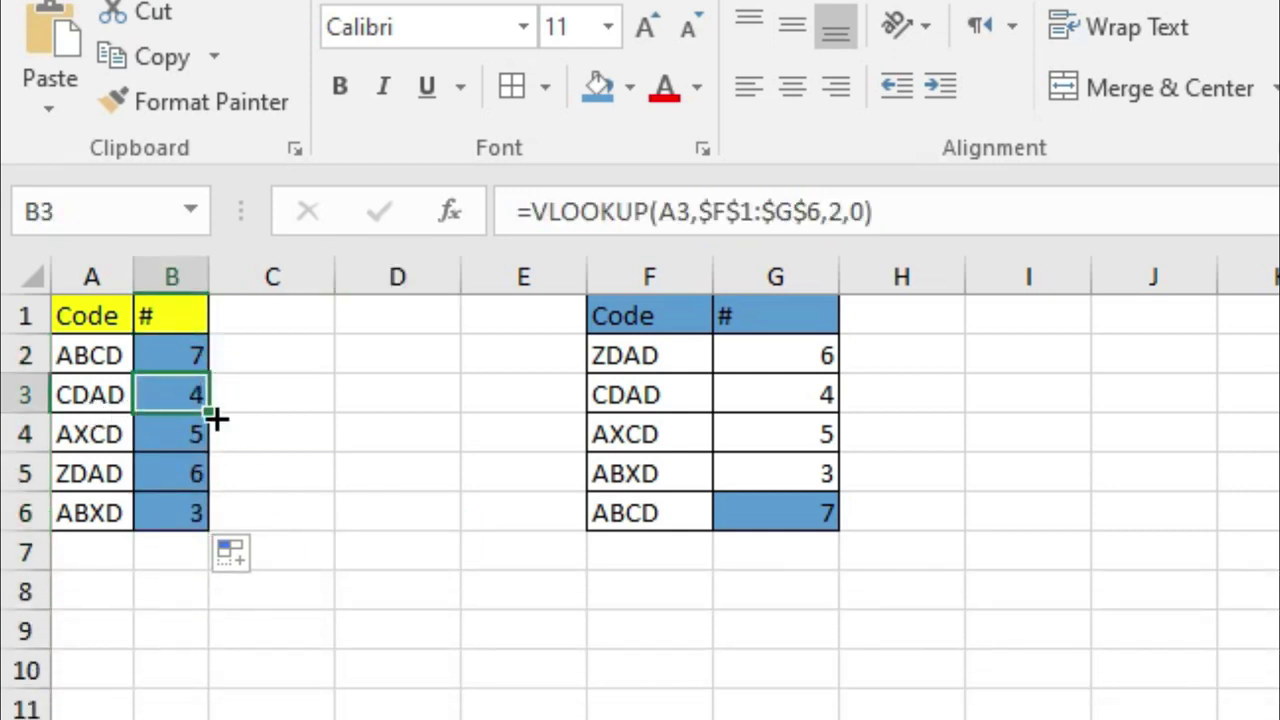
pyautogui.click(688, 402)
pyautogui.click(792, 400)
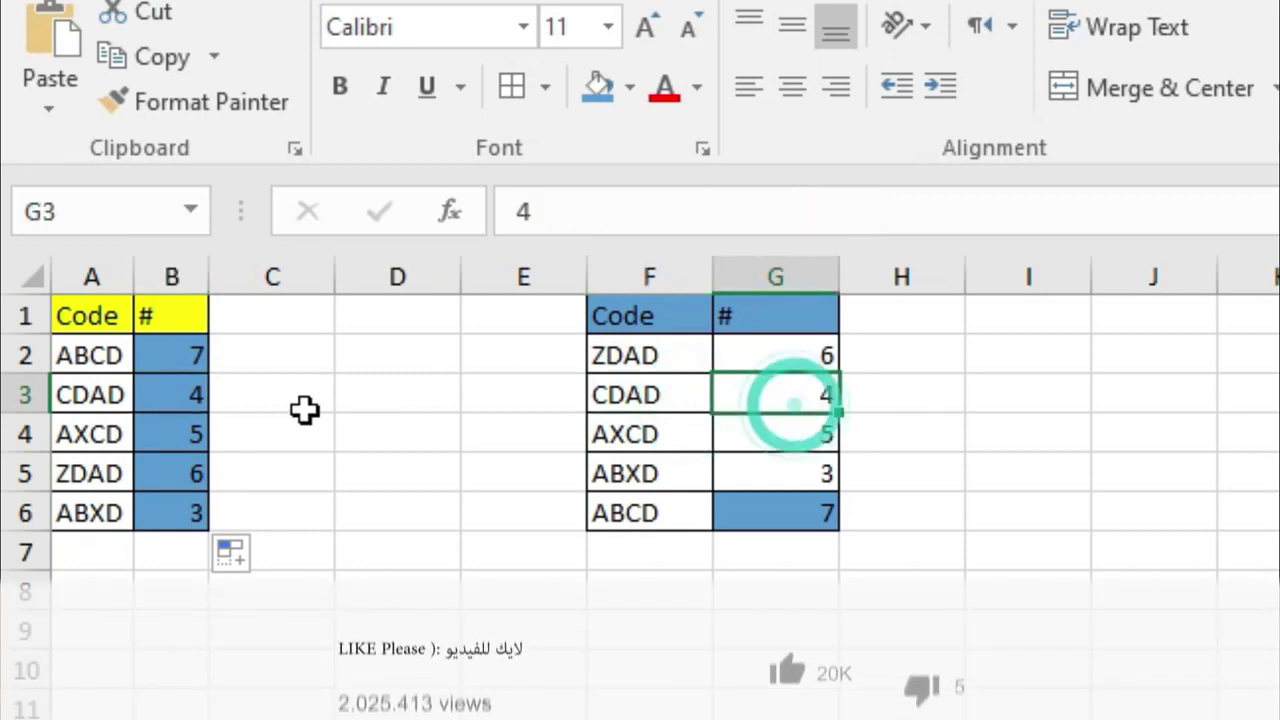
pyautogui.click(184, 398)
pyautogui.click(751, 386)
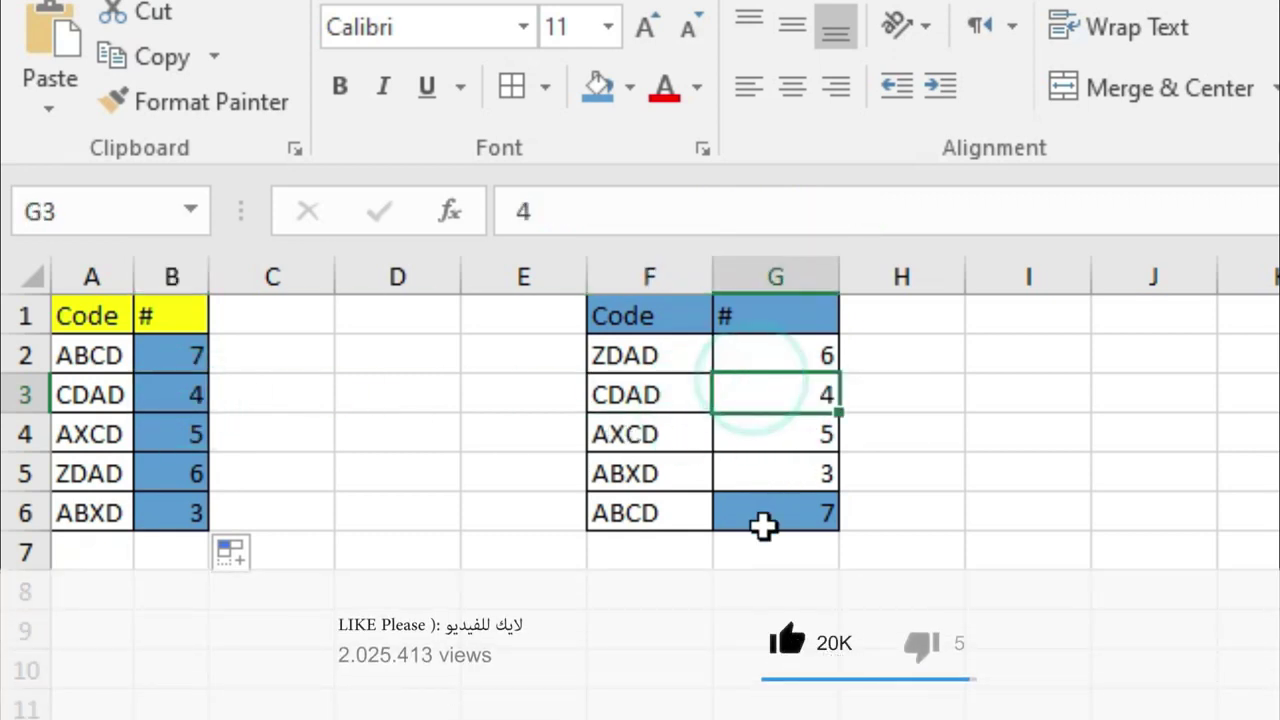
# Step: Change ABXD's table value to 8 and fill the updated B6 gold
pyautogui.click(743, 471)
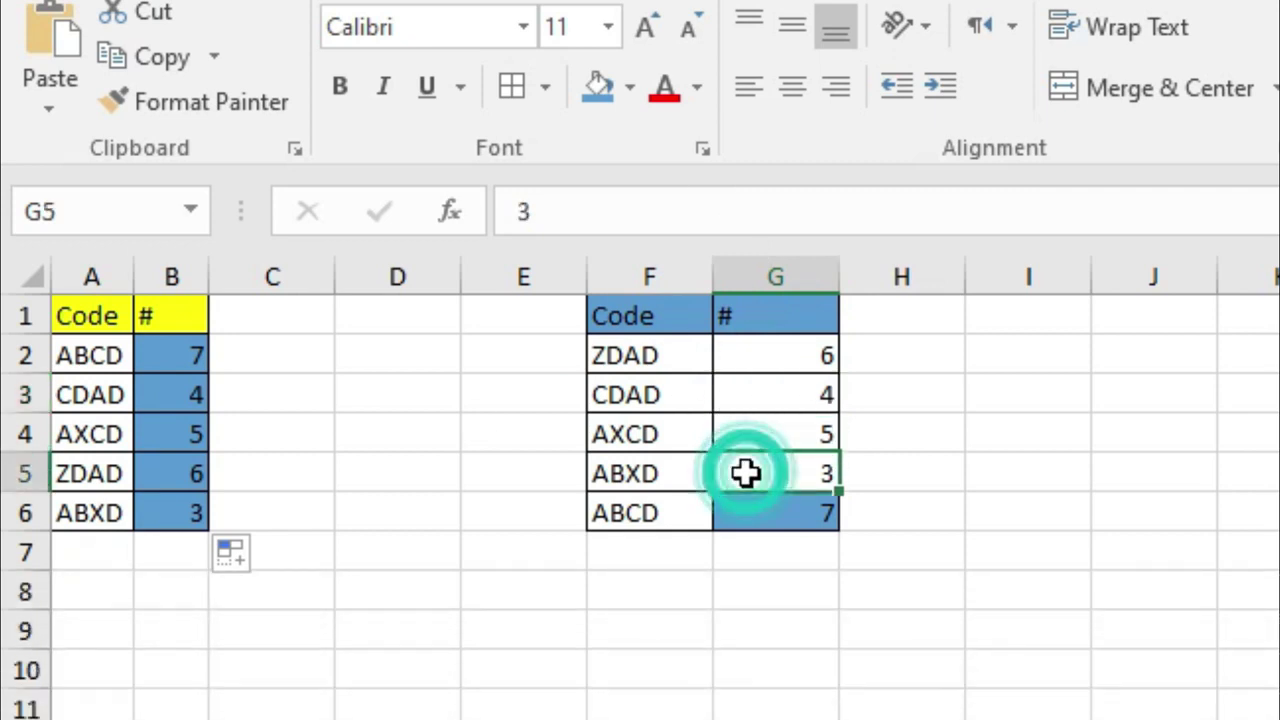
pyautogui.write('8')
pyautogui.press('Return')
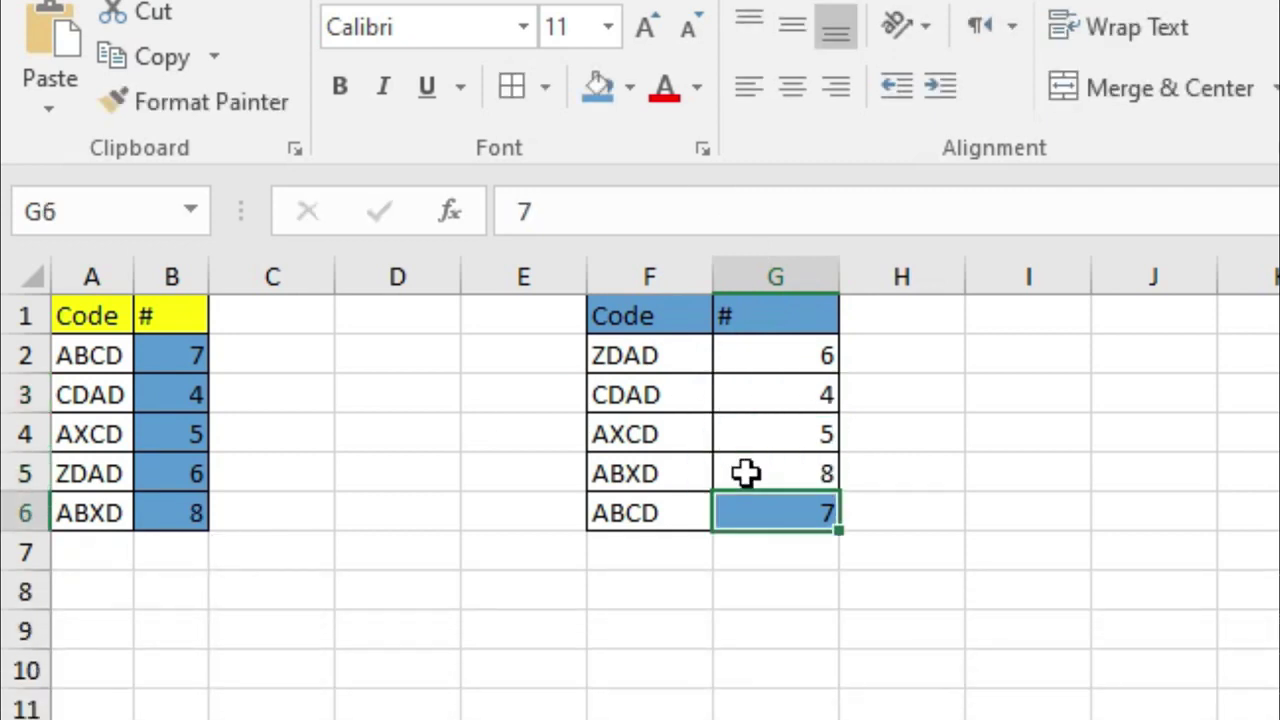
pyautogui.click(195, 505)
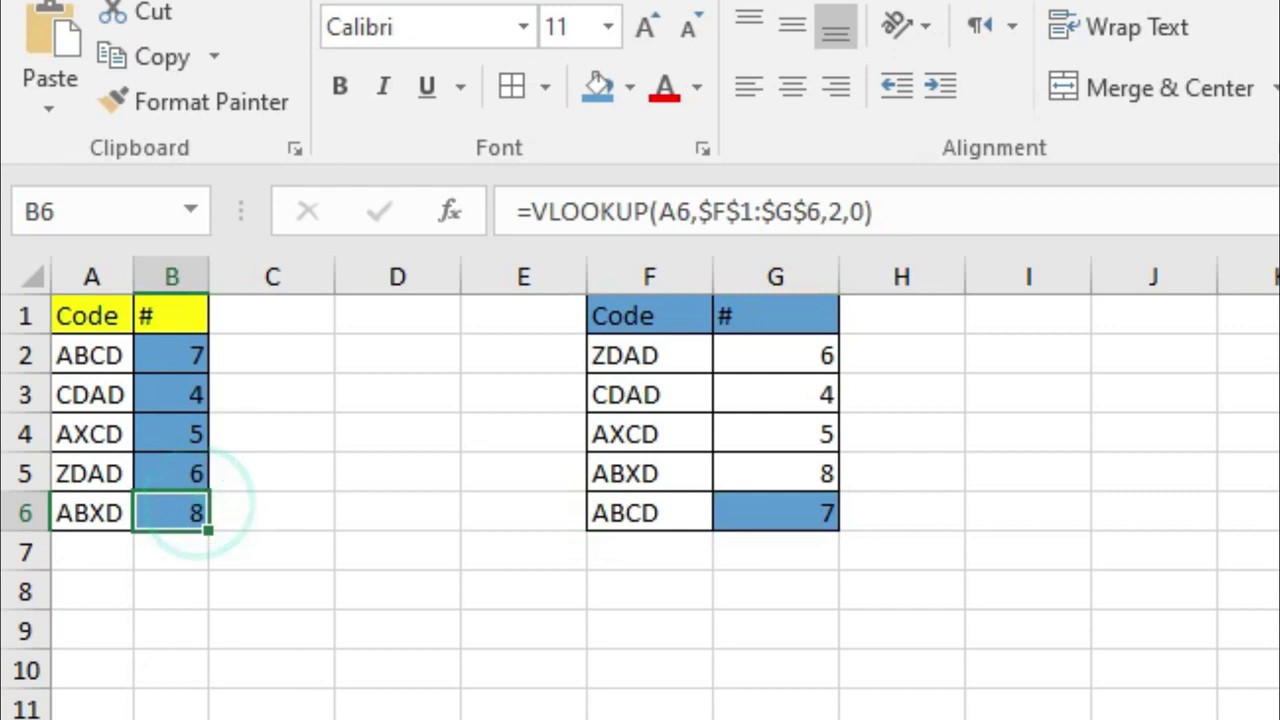
pyautogui.click(630, 95)
pyautogui.click(831, 175)
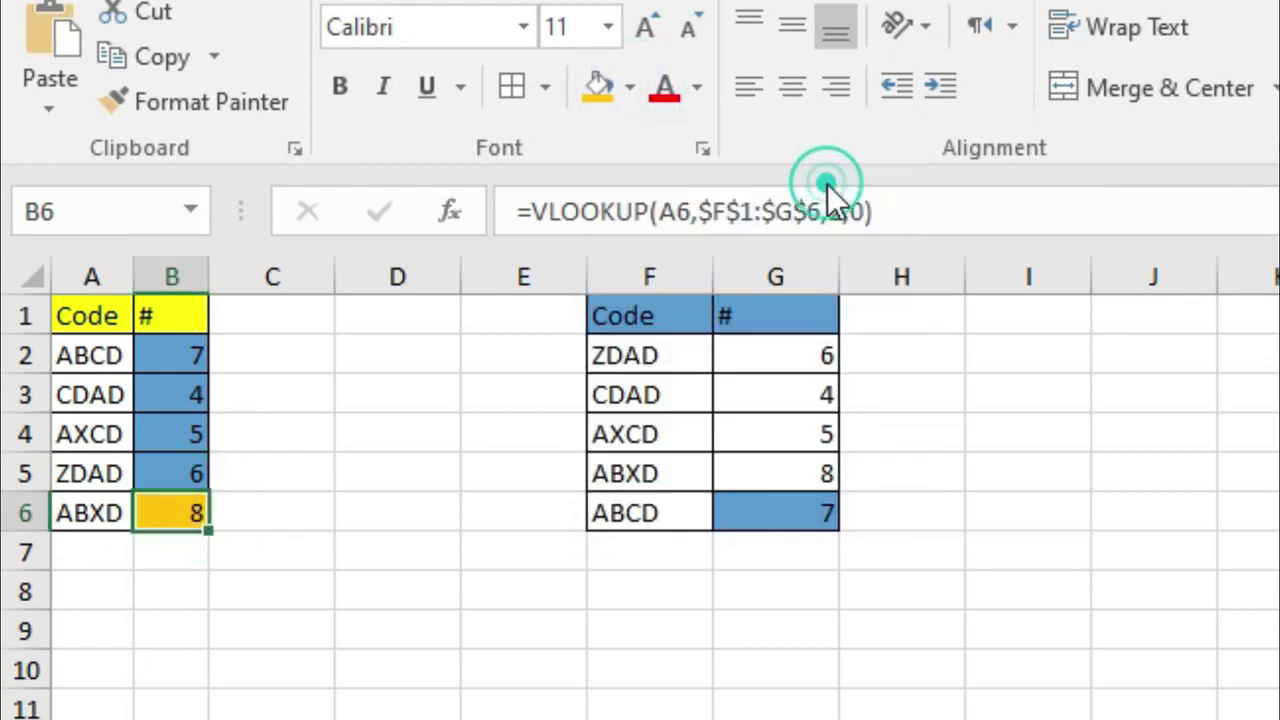
pyautogui.click(848, 632)
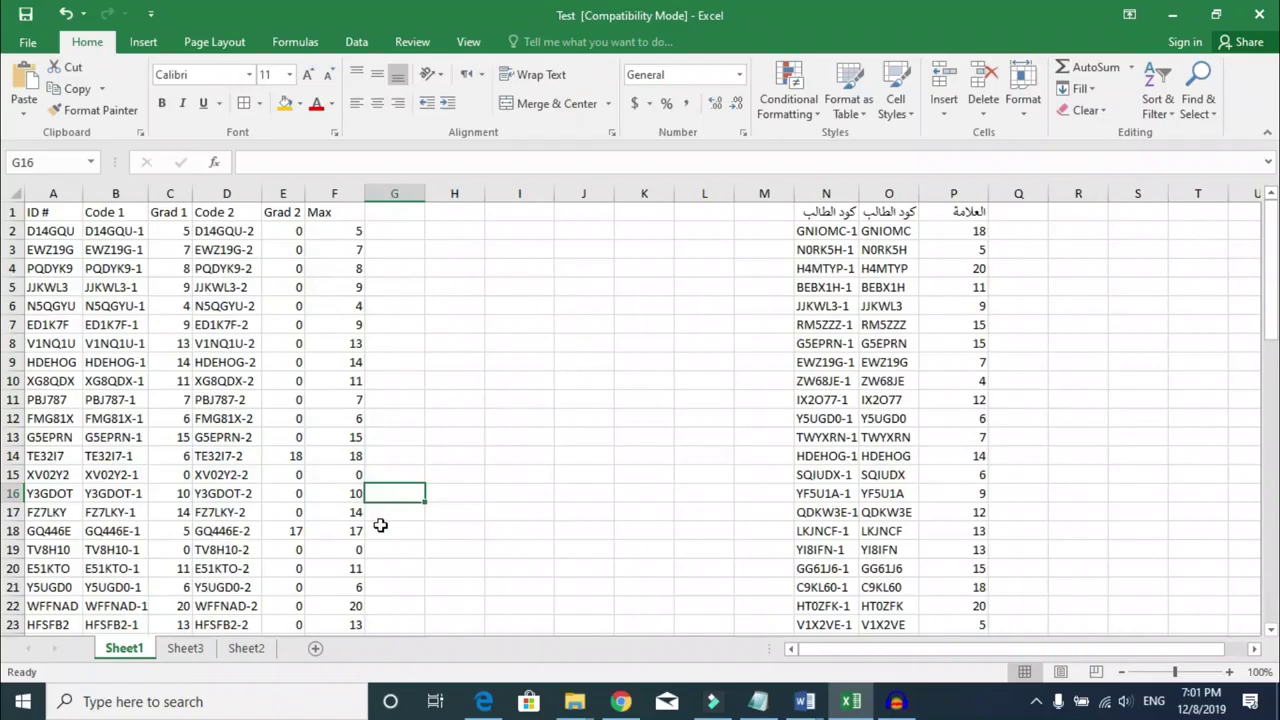
# Step: Switch to Sheet2, which has the ID # list and the student code-to-mark table
pyautogui.click(262, 648)
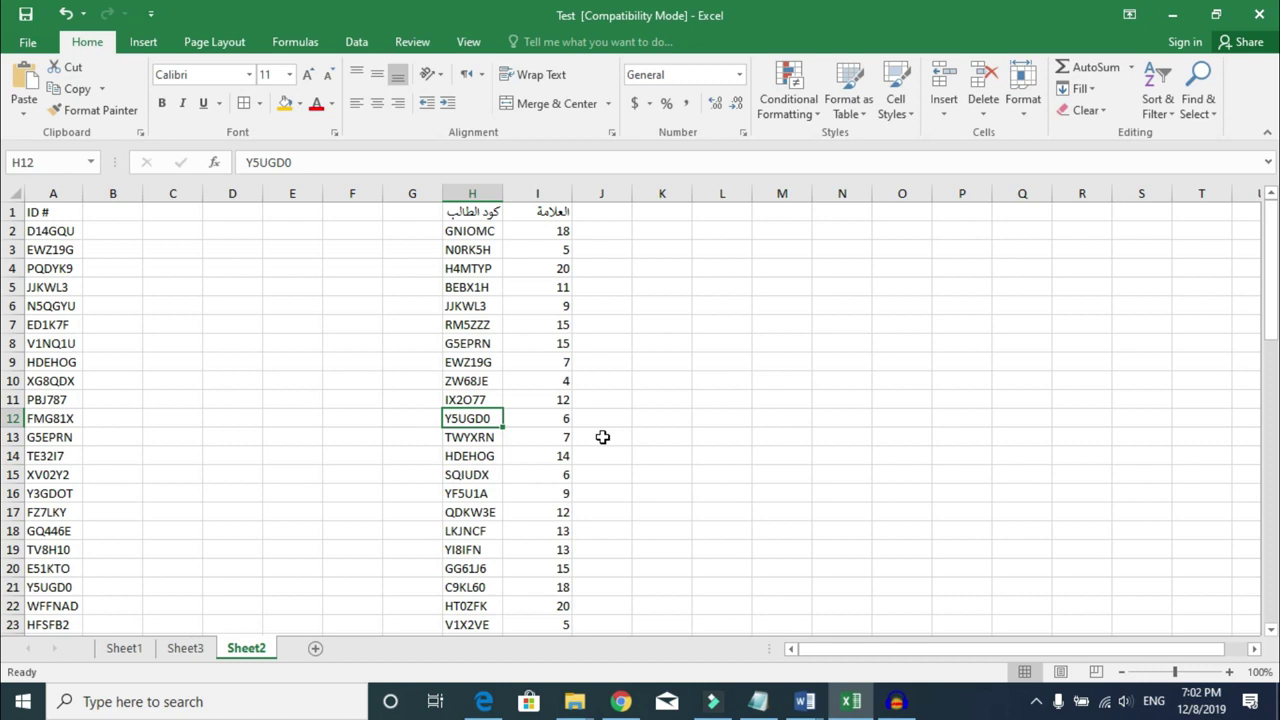
# Step: Enter =VLOOKUP(A2,H:I,2,0) in Sheet2's B2, which returns grade 5
pyautogui.click(111, 234)
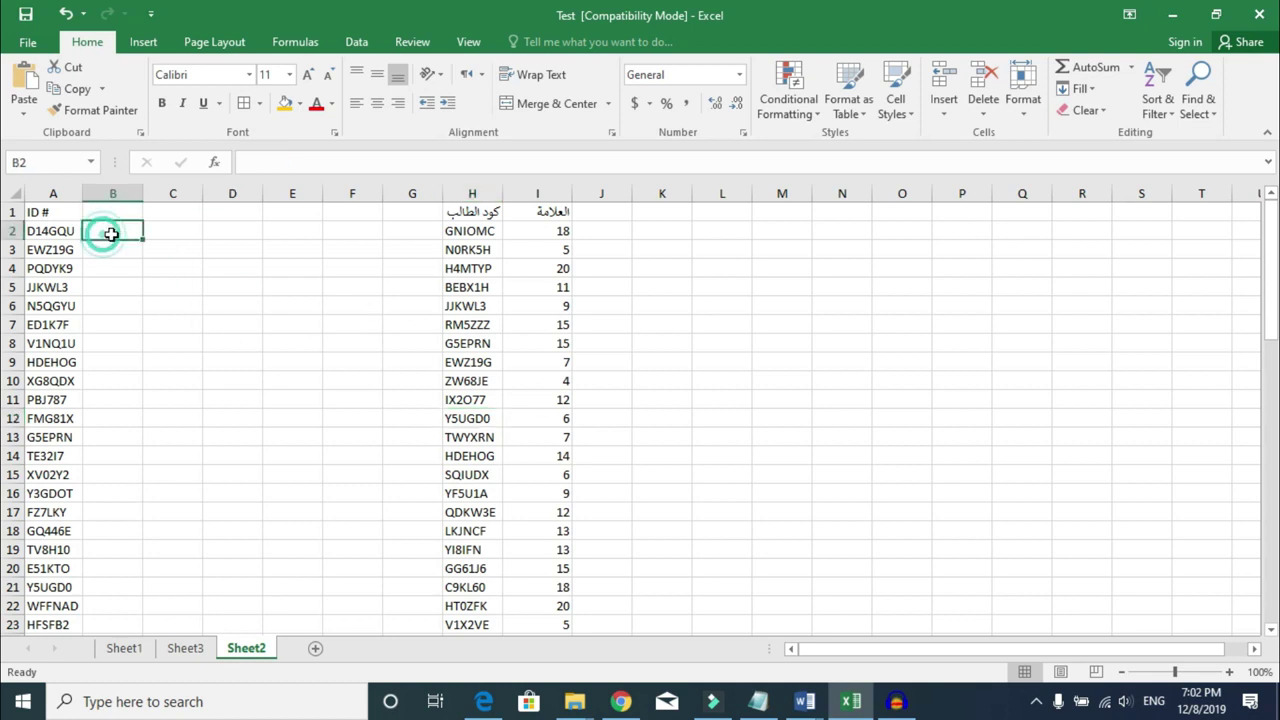
pyautogui.write('=')
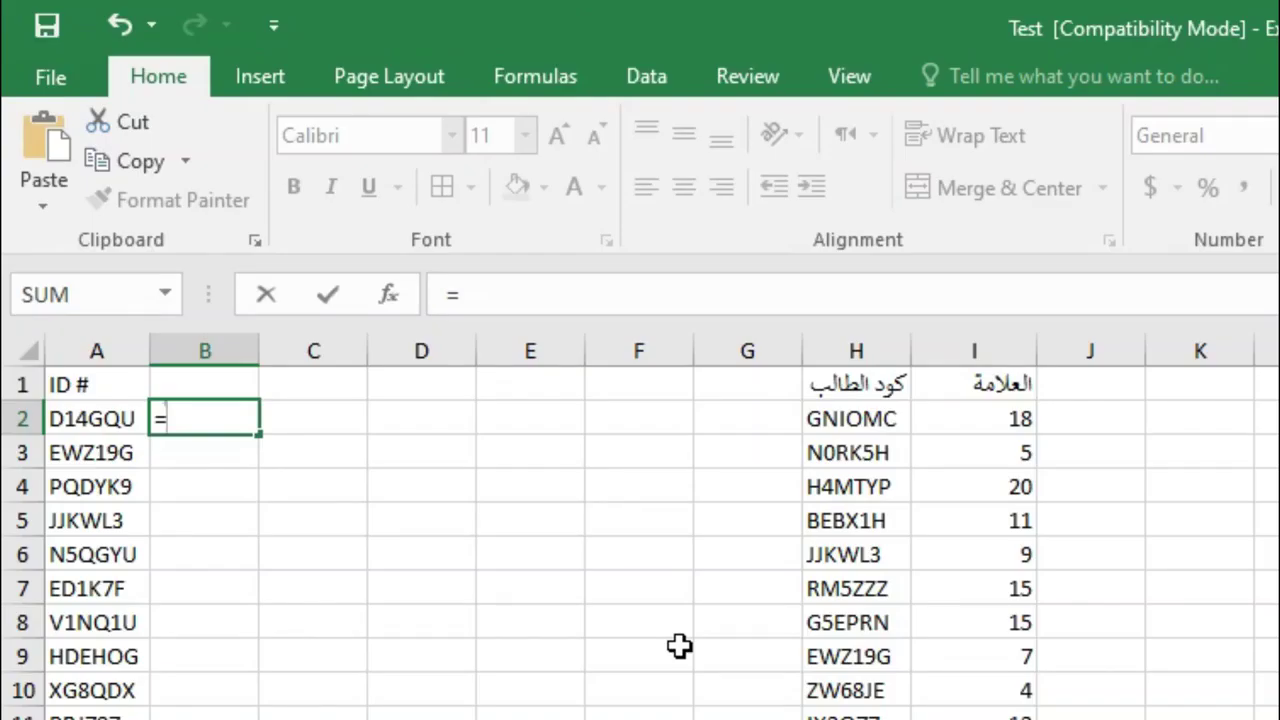
pyautogui.write('vlo')
pyautogui.press('Tab')
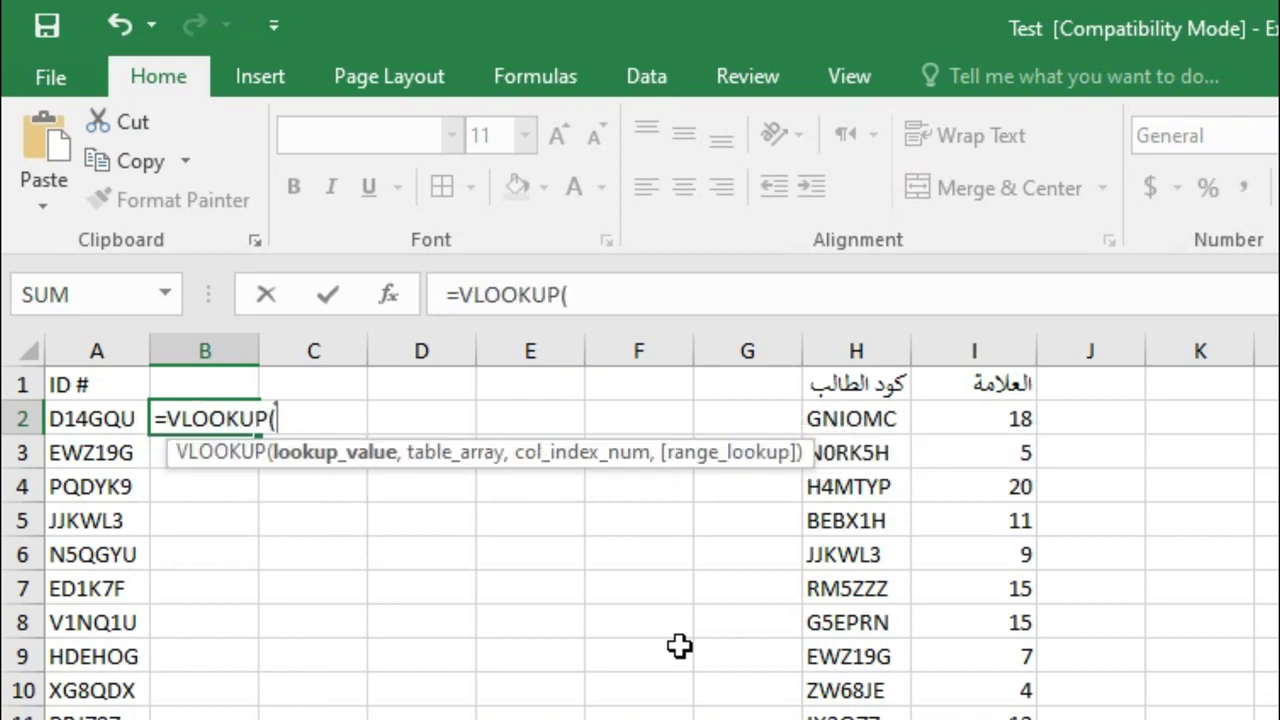
pyautogui.click(105, 425)
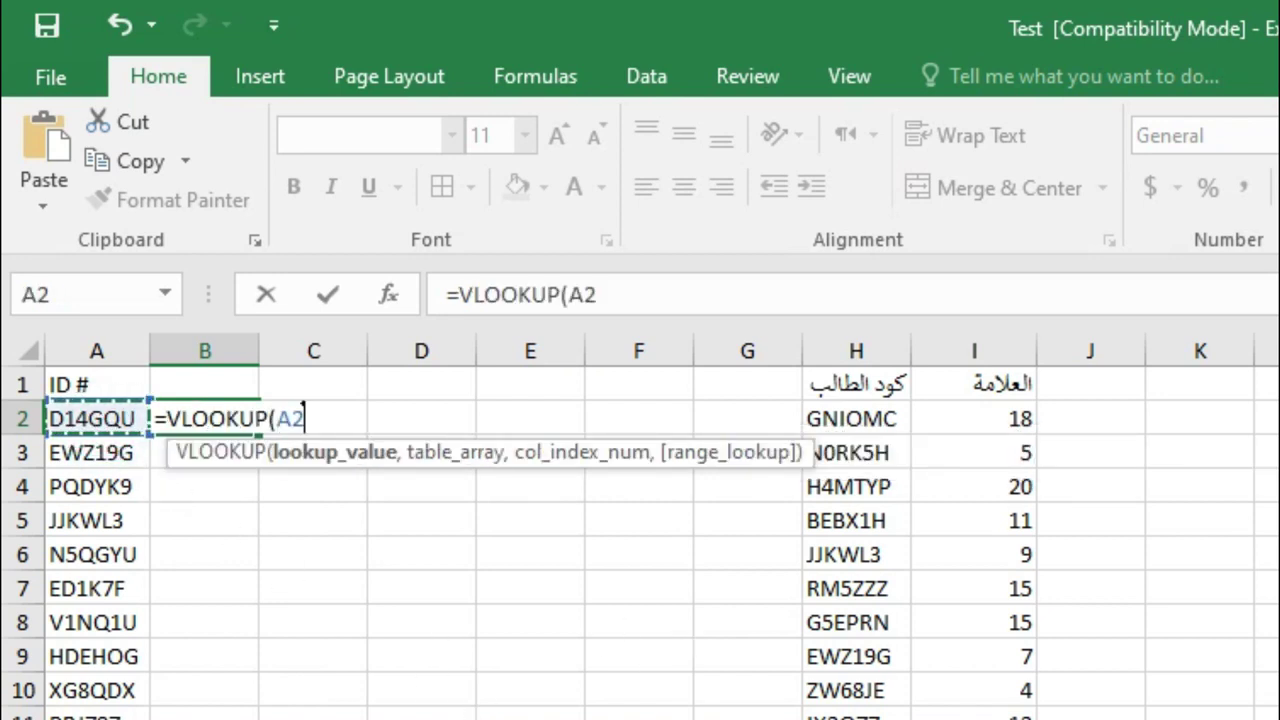
pyautogui.write(',')
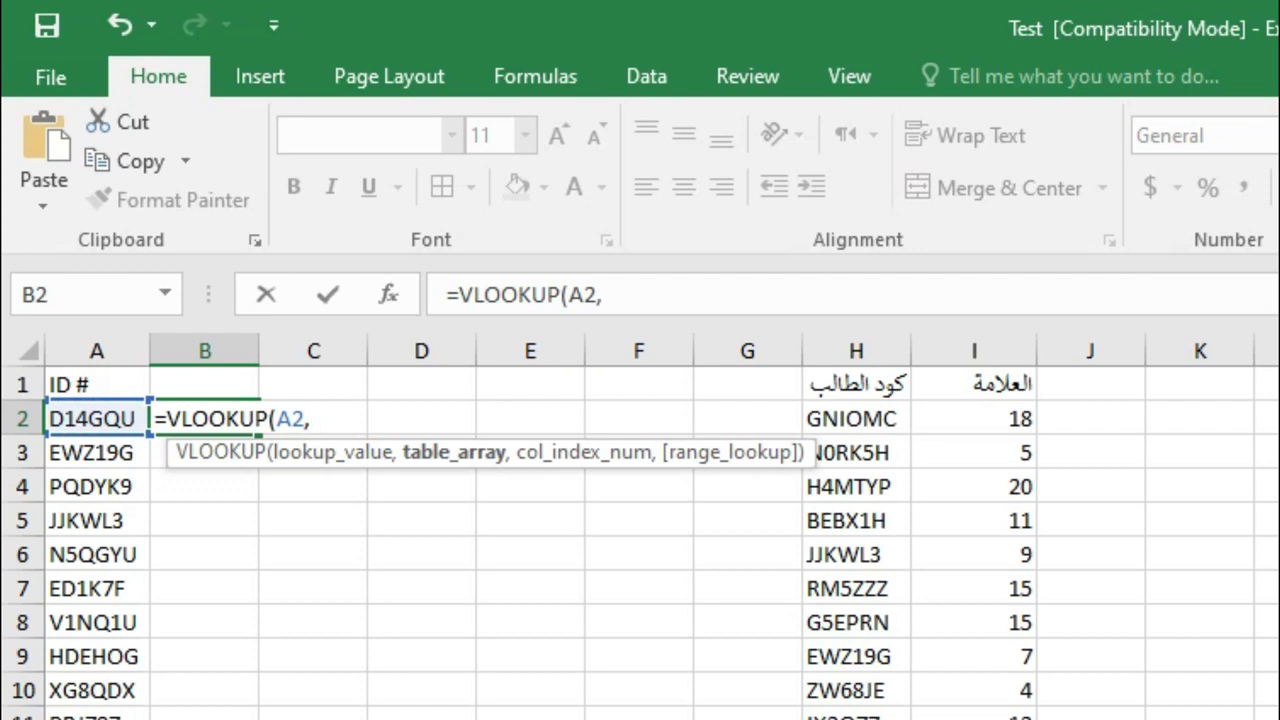
pyautogui.moveTo(857, 350); pyautogui.dragTo(990, 350)
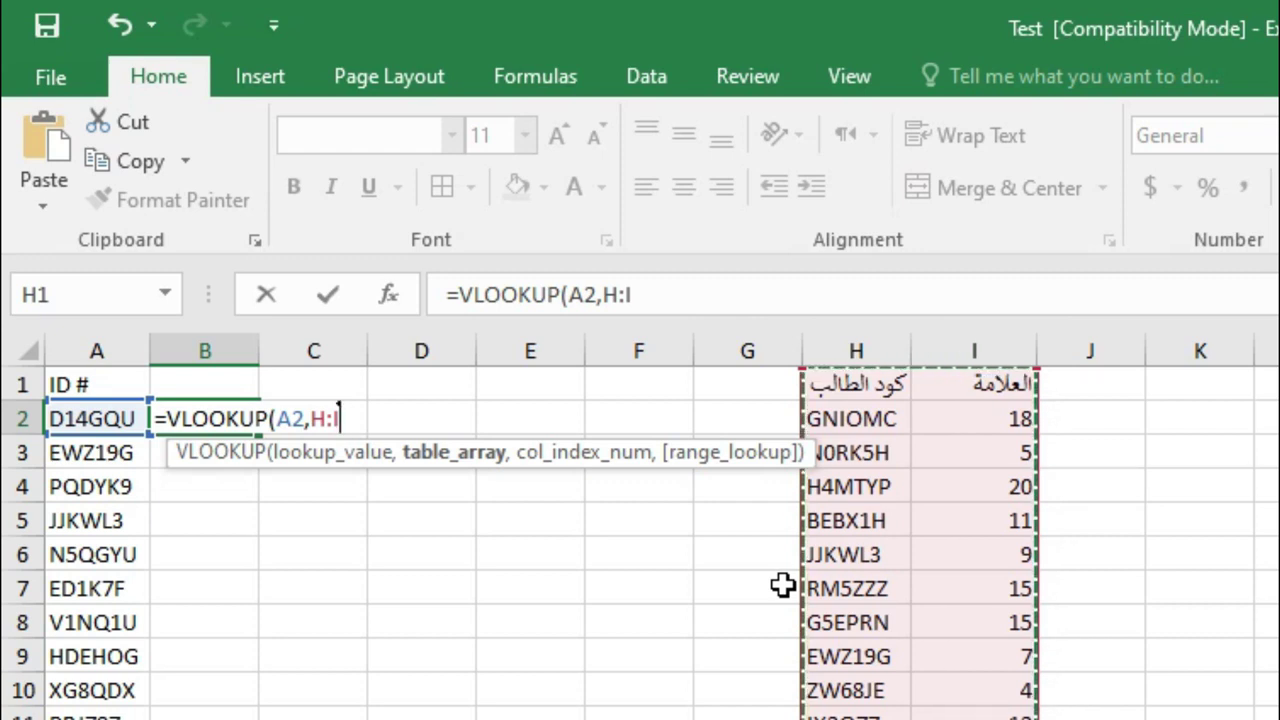
pyautogui.write(',')
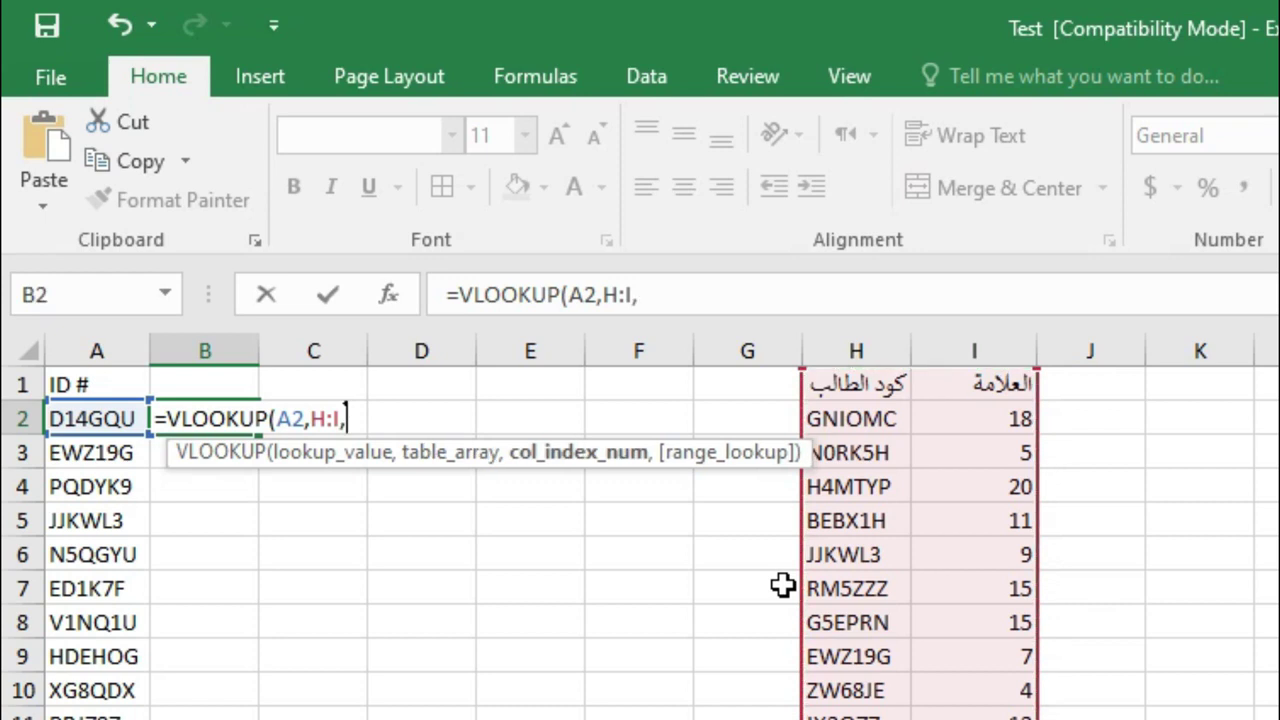
pyautogui.write('2,')
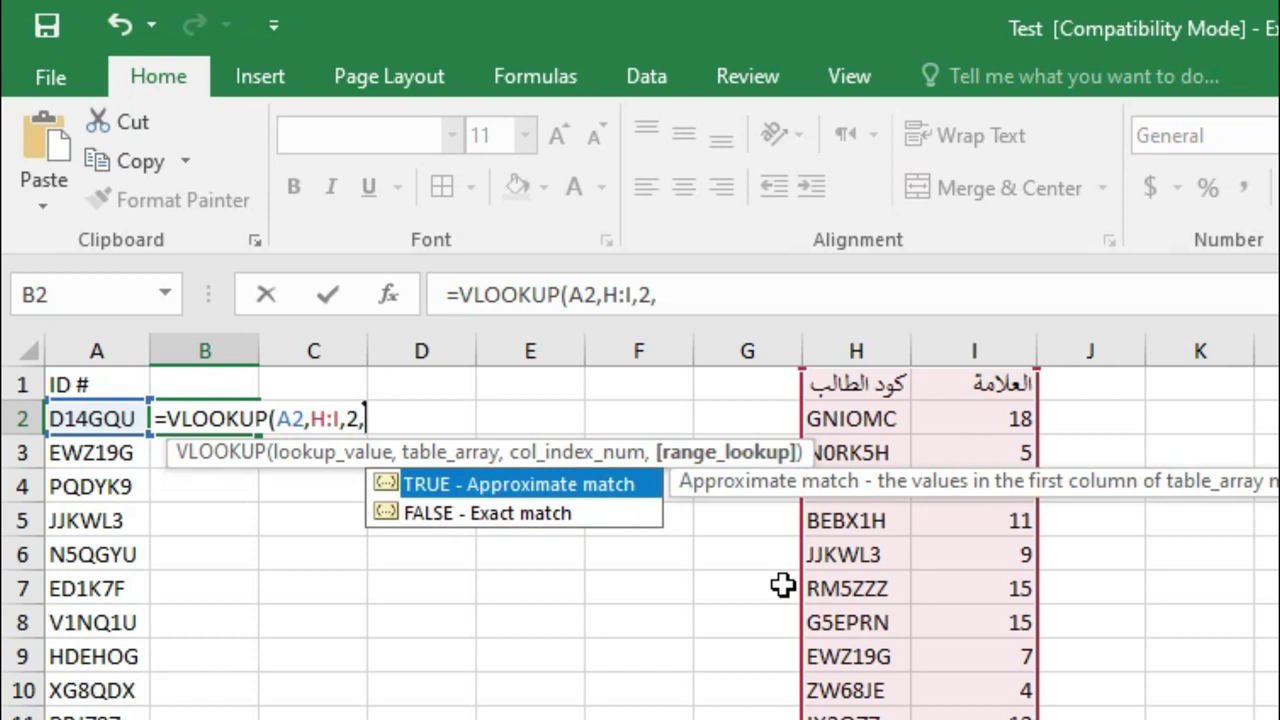
pyautogui.write('0')
pyautogui.write(')')
pyautogui.press('Return')
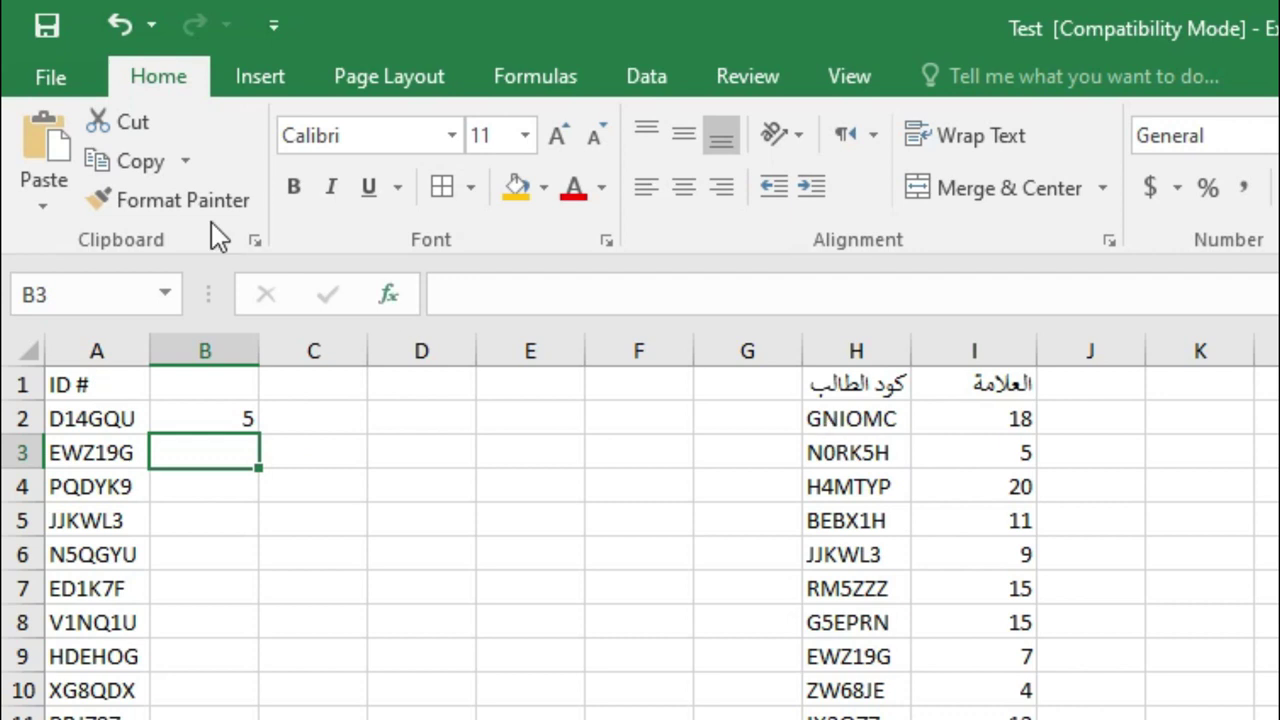
# Step: Fill the grade lookup down column B and inspect the #N/A formula in B15
pyautogui.click(229, 421)
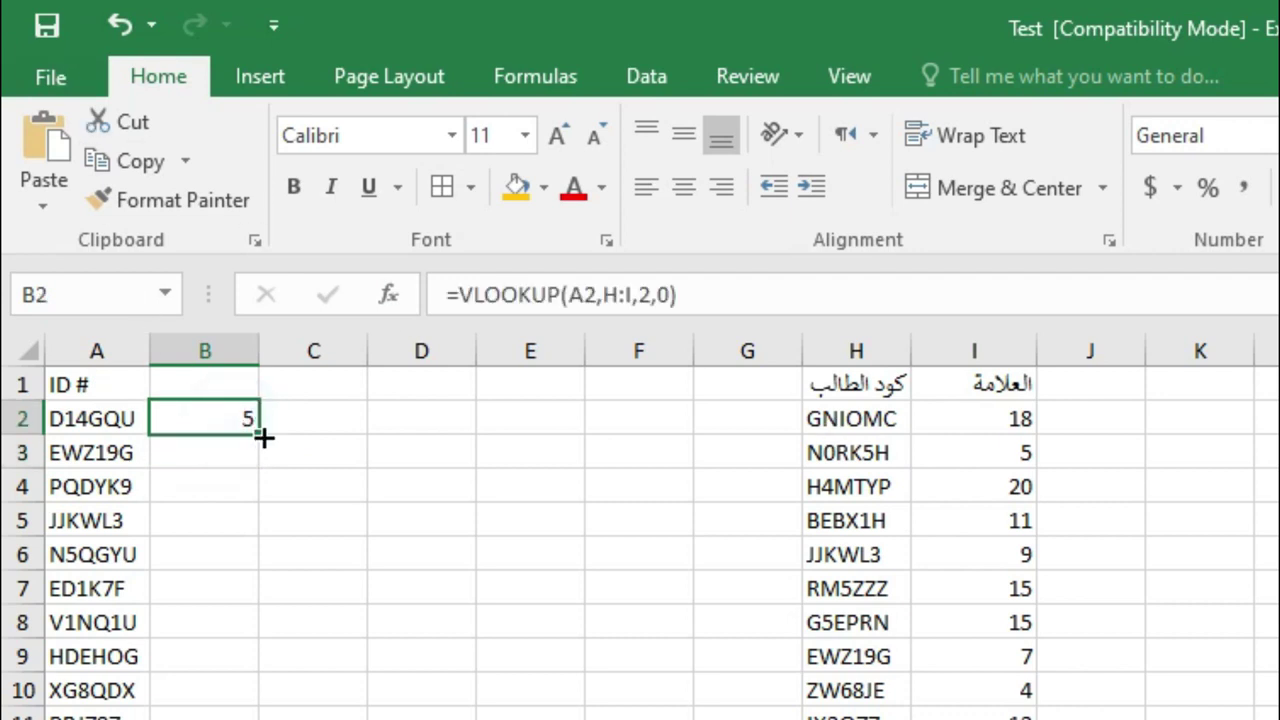
pyautogui.doubleClick(266, 432)
pyautogui.hotkey('ctrl', 'Down')
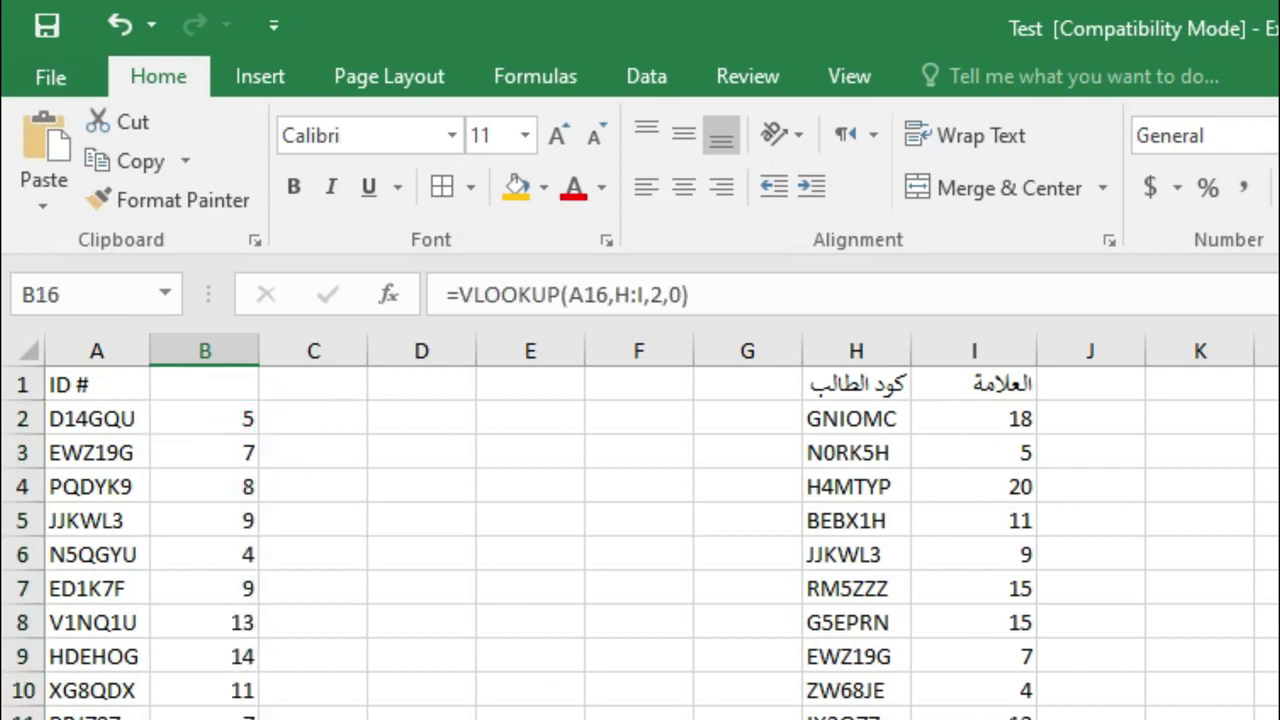
pyautogui.press('Up')
pyautogui.press('F2')
pyautogui.press('Escape')
pyautogui.press('Up')
pyautogui.press('Up')
pyautogui.scroll(-3, 180, 463)
pyautogui.scroll(3, 158, 440)
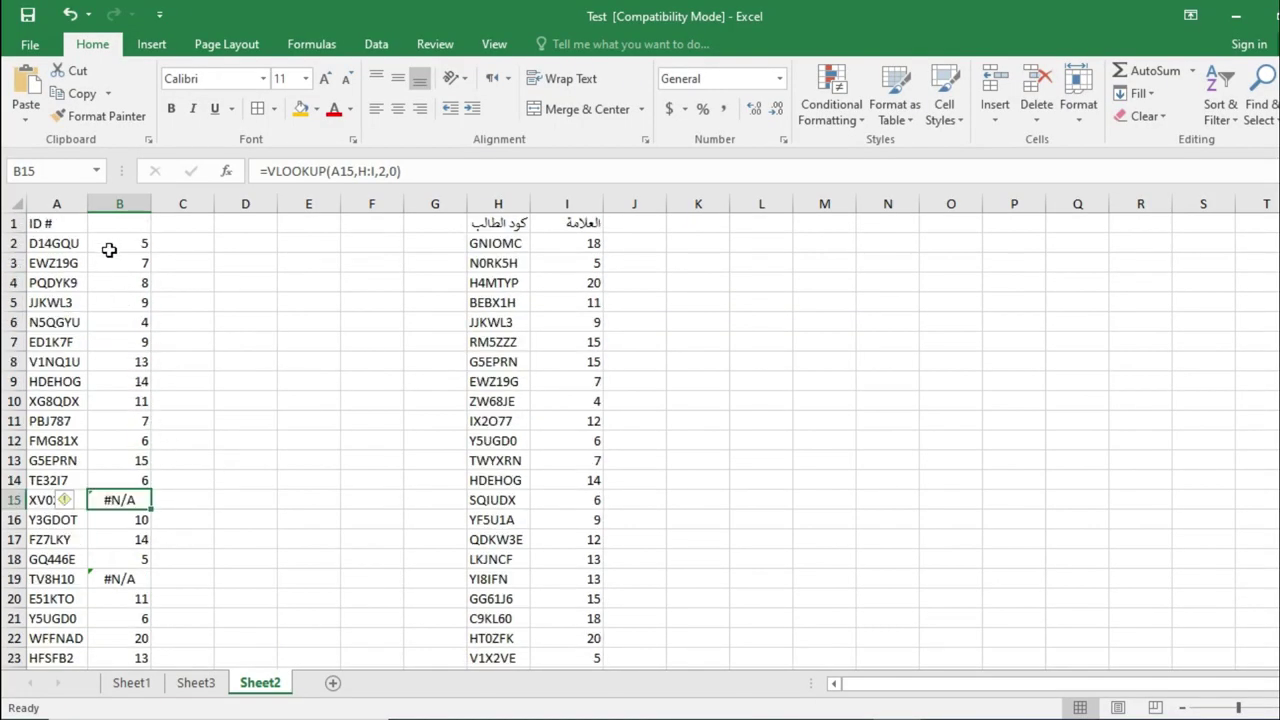
pyautogui.click(62, 250)
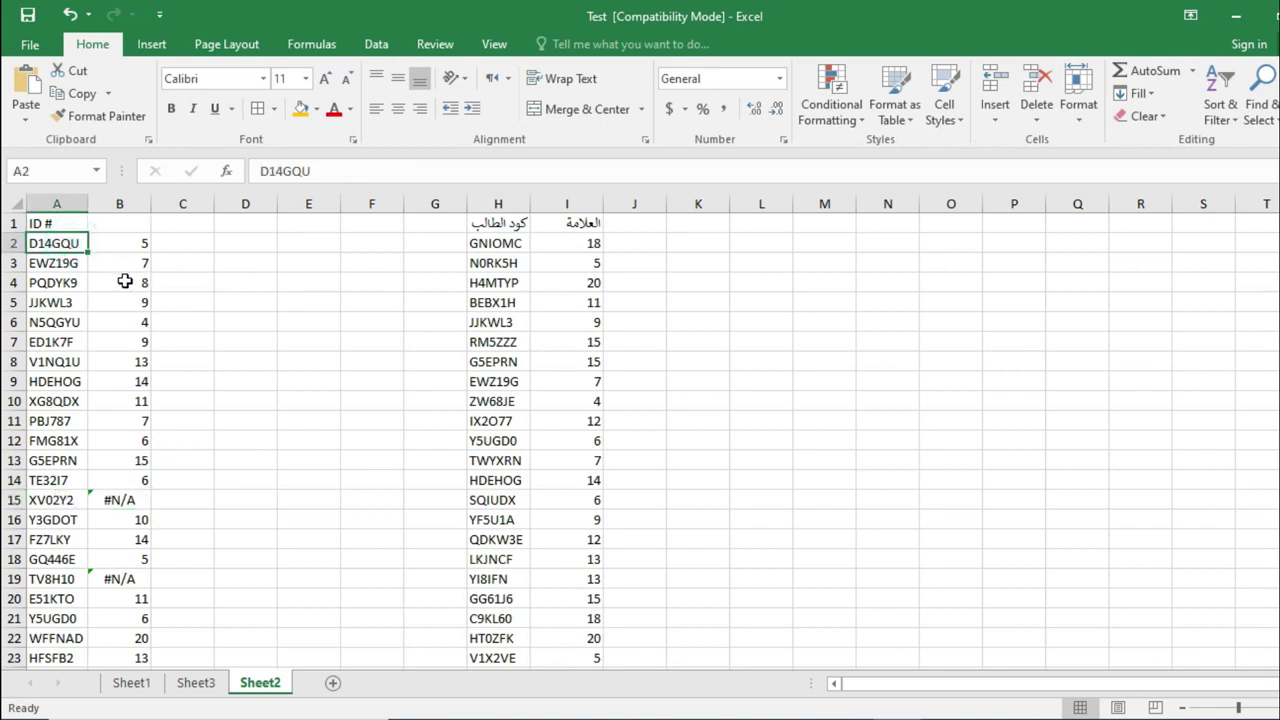
pyautogui.click(66, 248)
pyautogui.moveTo(313, 170); pyautogui.dragTo(220, 150)
pyautogui.hotkey('ctrl', 'c')
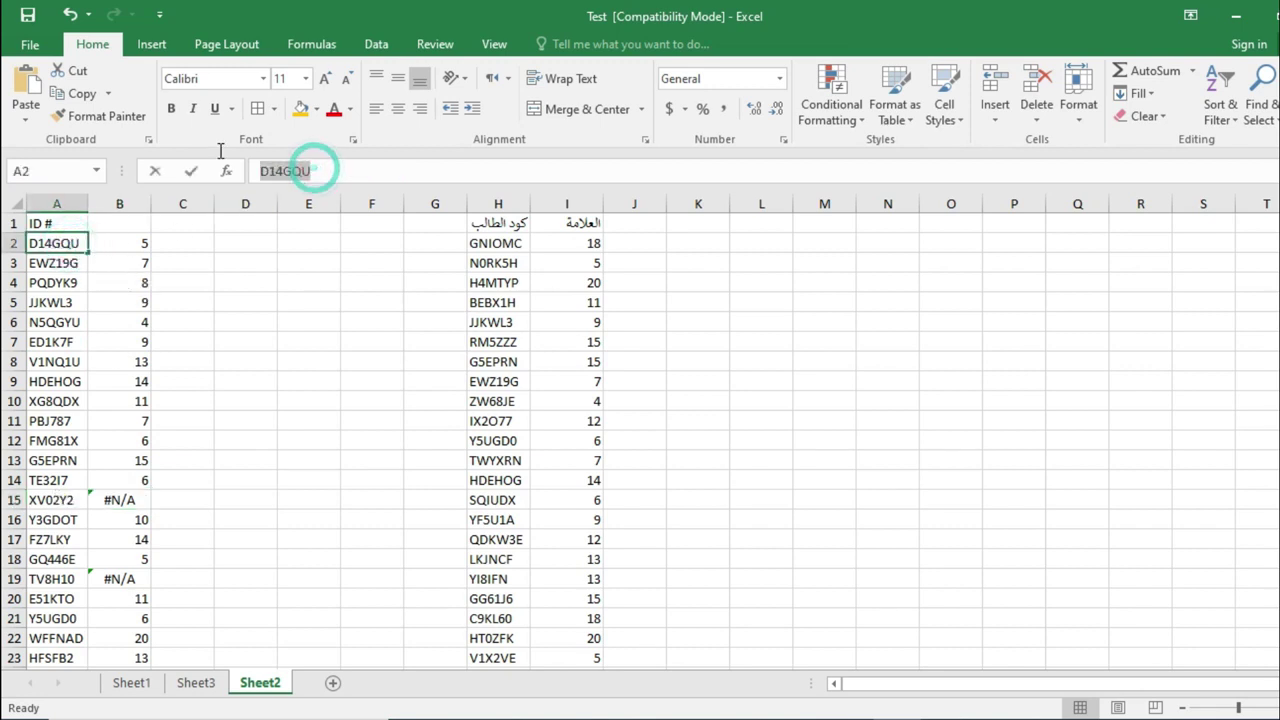
pyautogui.click(505, 204)
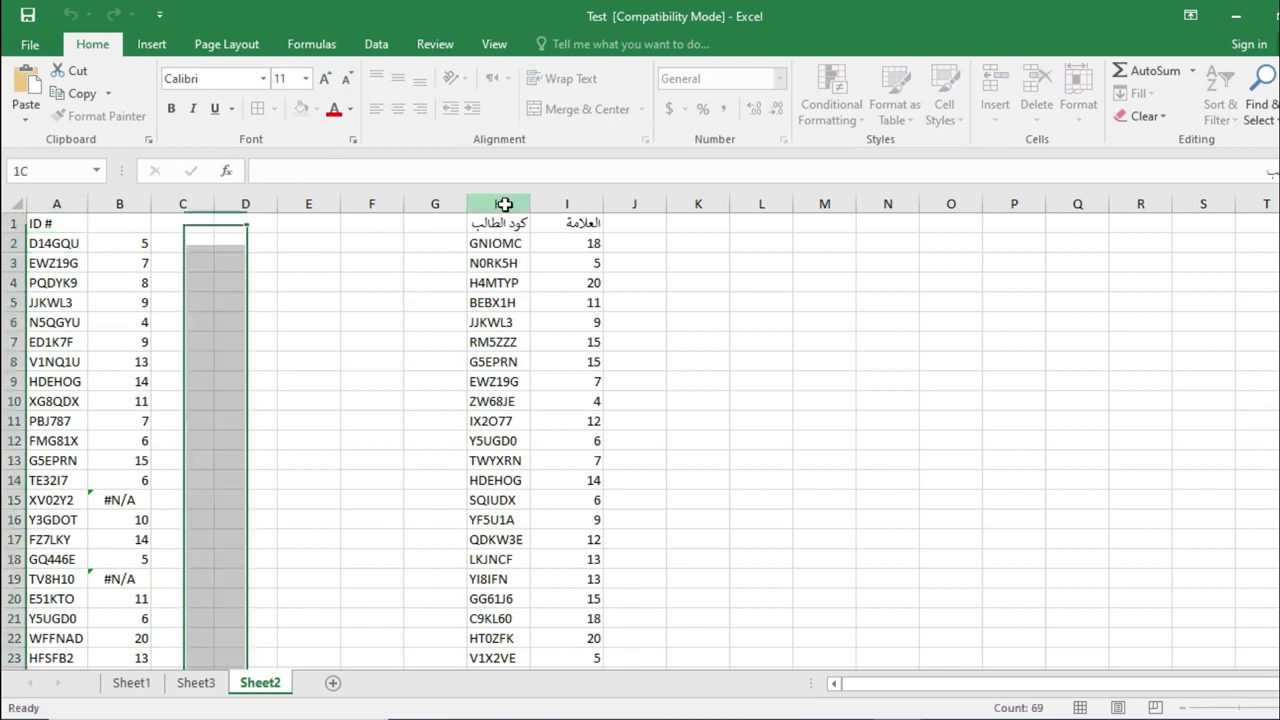
pyautogui.moveTo(505, 204); pyautogui.dragTo(567, 204)
pyautogui.hotkey('ctrl', 'f')
pyautogui.hotkey('ctrl', 'v')
pyautogui.press('Return')
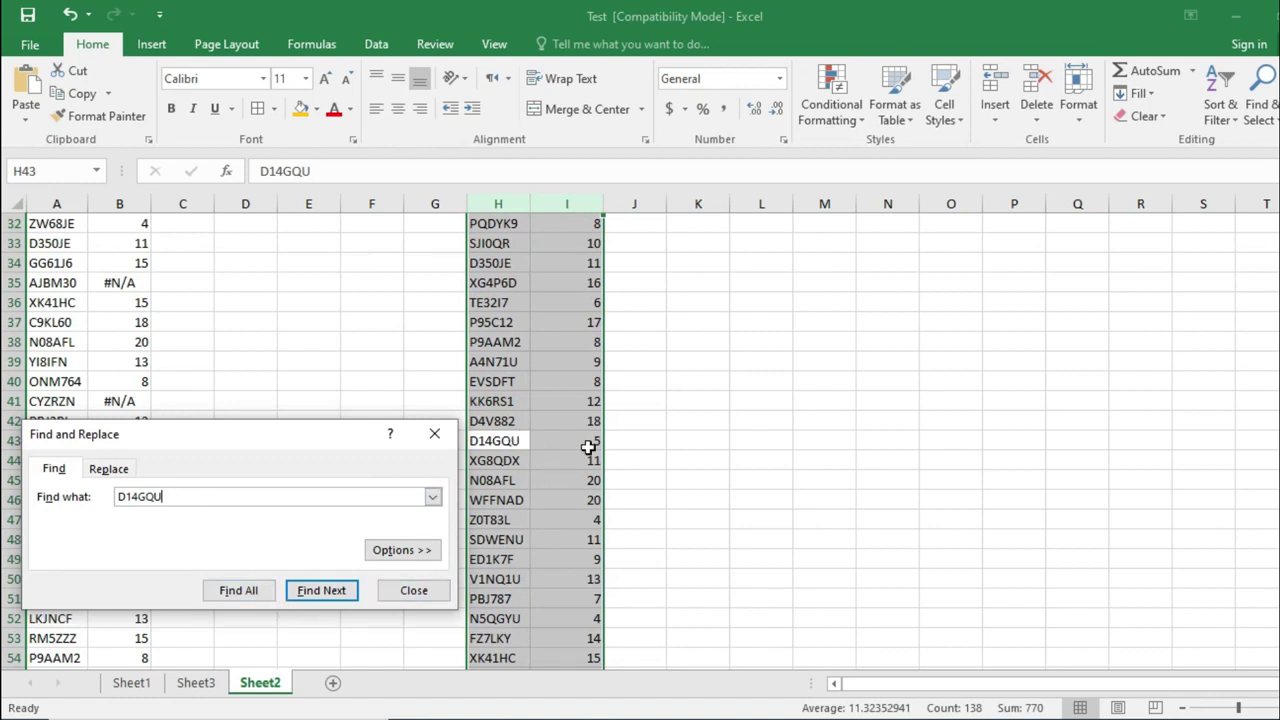
pyautogui.click(414, 591)
pyautogui.scroll(10, 223, 354)
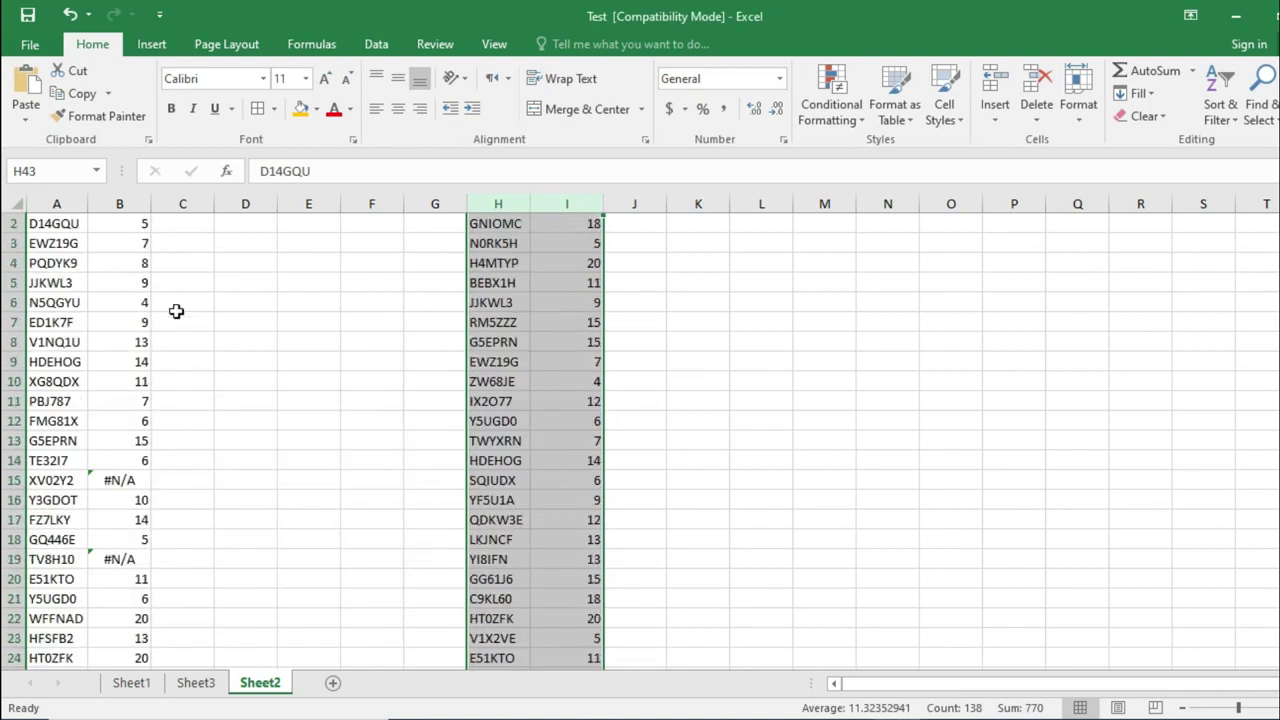
pyautogui.click(101, 250)
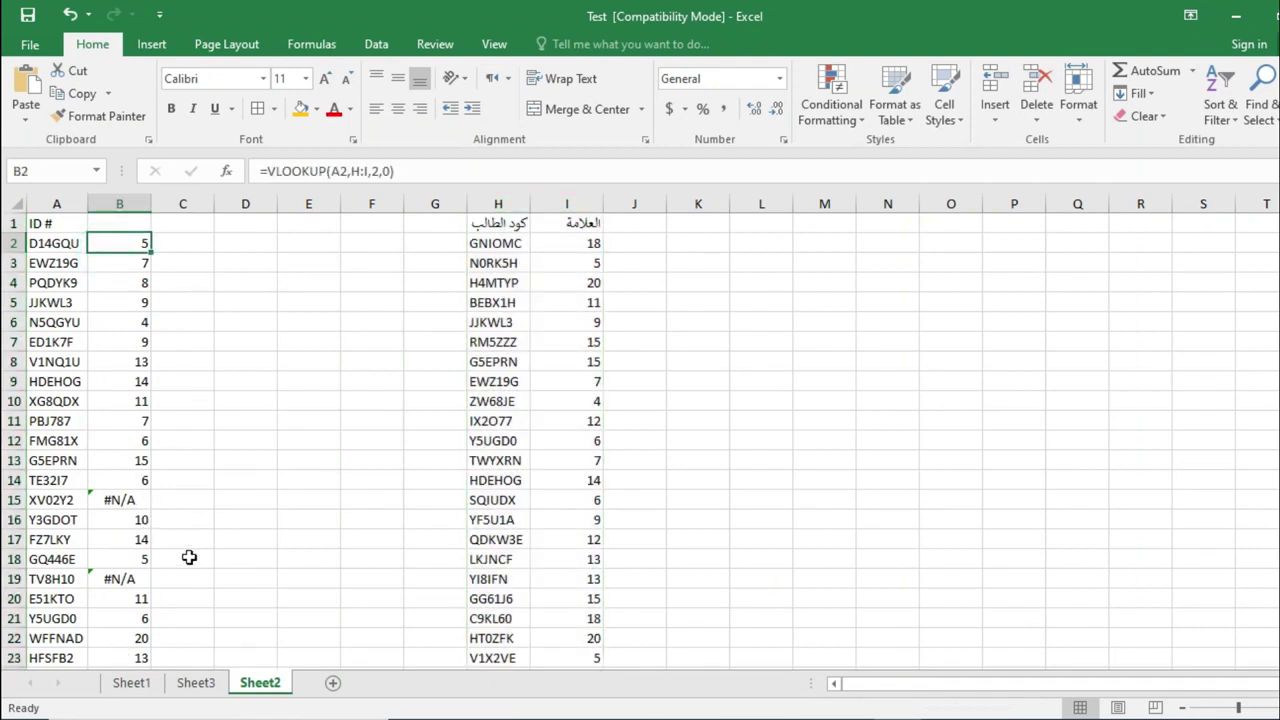
# Step: Scroll down to the last ID in the grade list, GQ446E, and open its cell
pyautogui.scroll(-4, 467, 614)
pyautogui.scroll(-3, 467, 614)
pyautogui.scroll(-6, 467, 614)
pyautogui.scroll(-5, 474, 586)
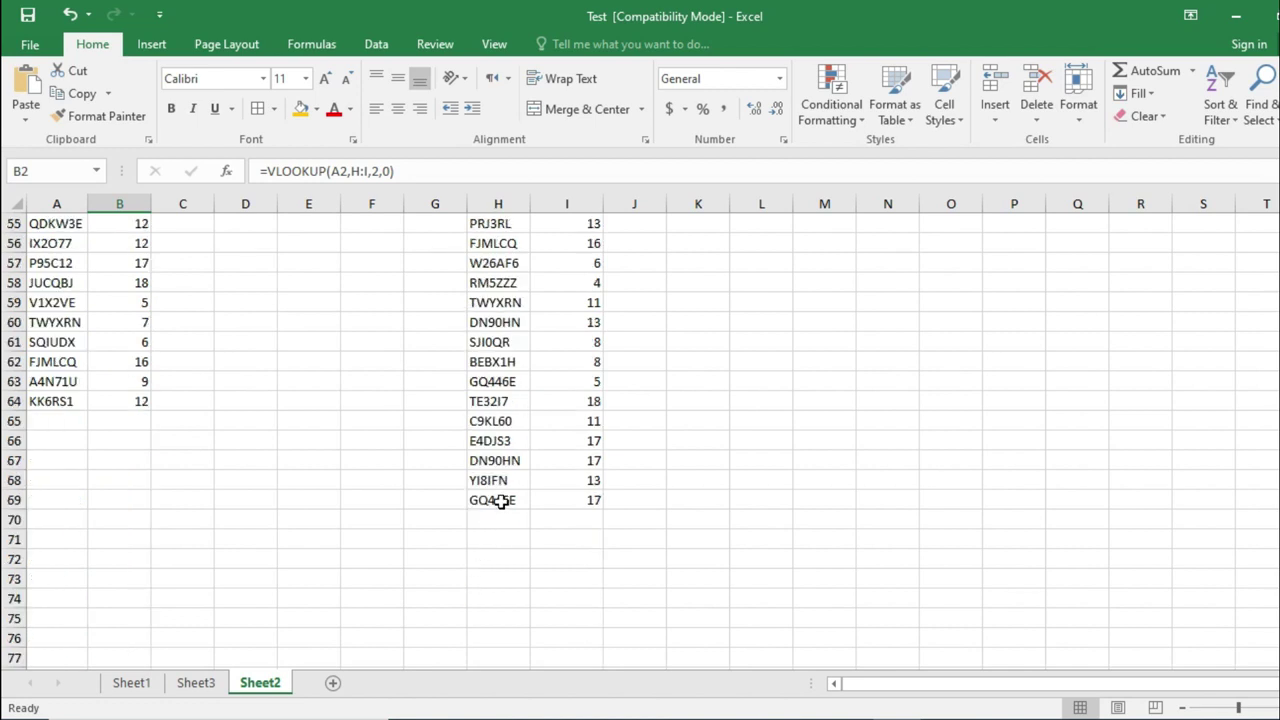
pyautogui.scroll(6, 508, 500)
pyautogui.scroll(12, 500, 490)
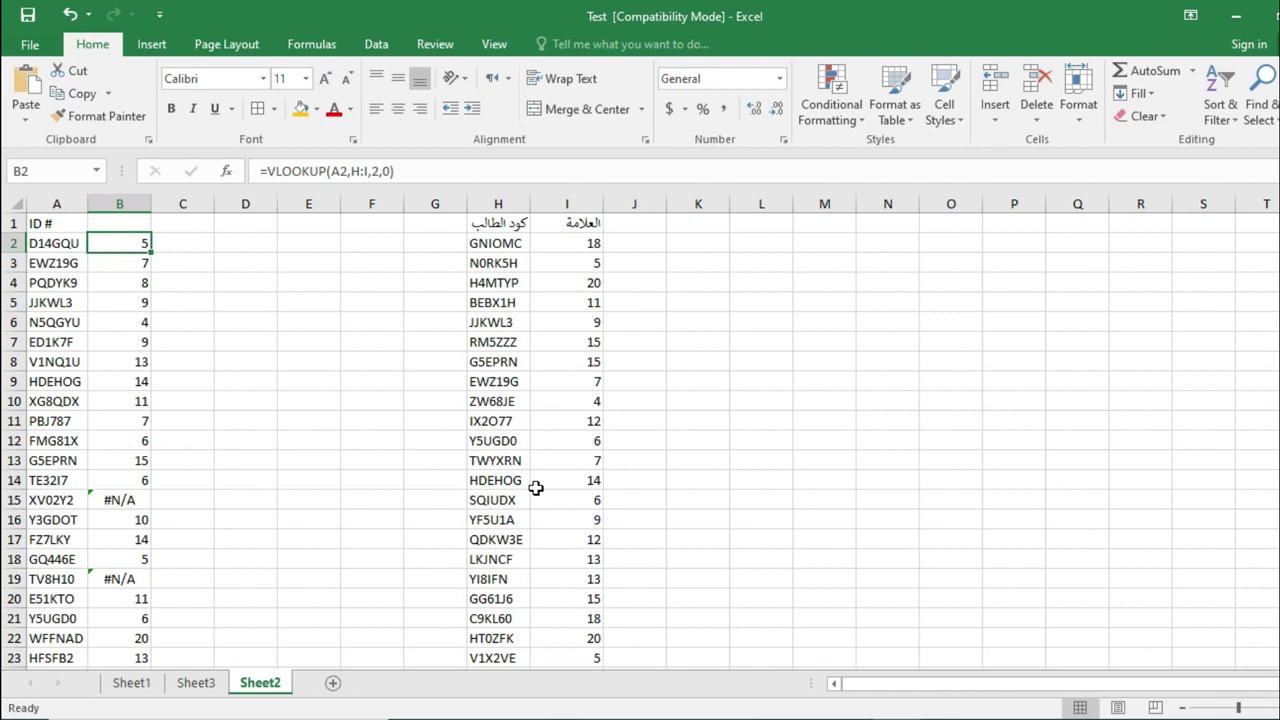
pyautogui.scroll(-10, 536, 487)
pyautogui.scroll(-3, 531, 486)
pyautogui.scroll(-3, 529, 497)
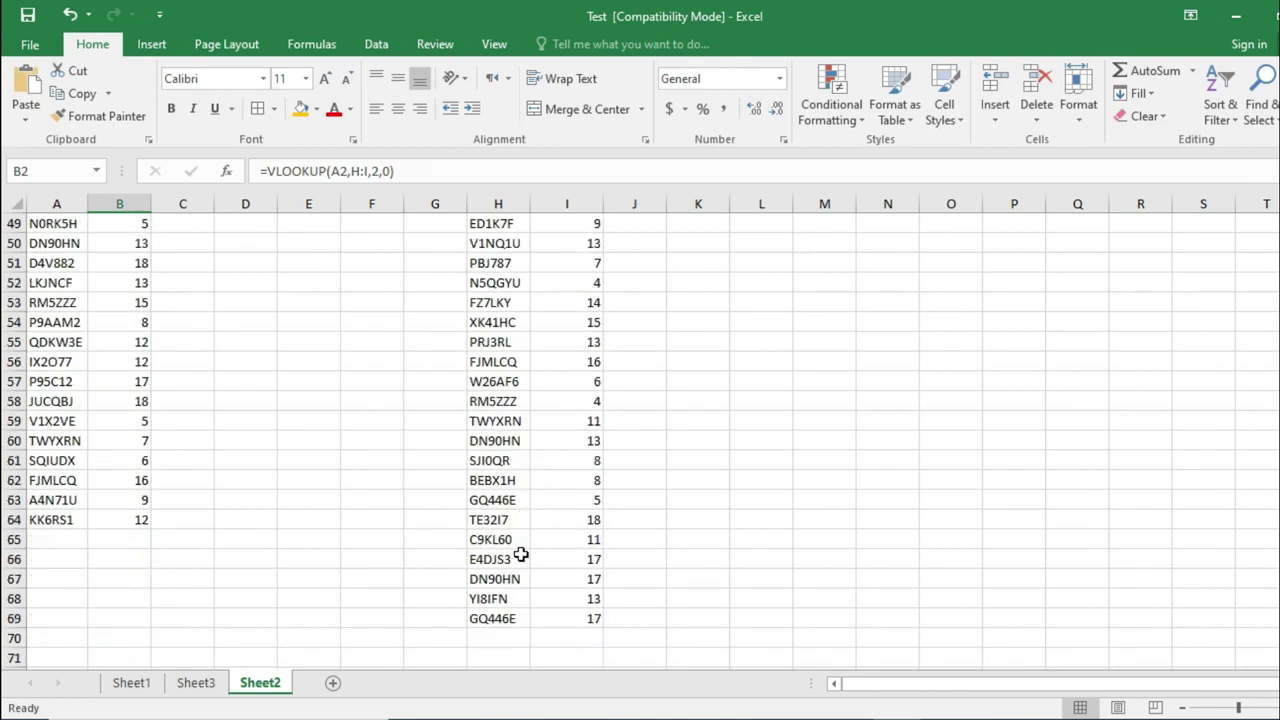
pyautogui.click(520, 616)
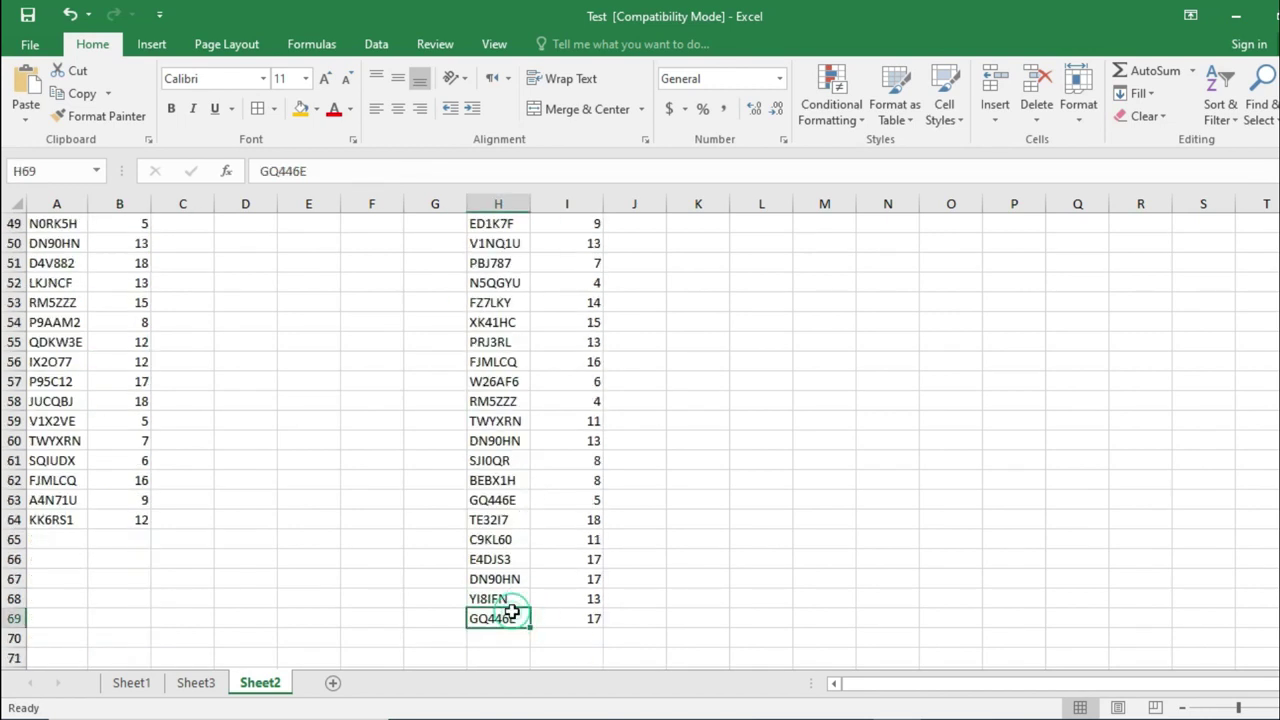
pyautogui.doubleClick(513, 616)
# Step: Search columns H:I for GQ446E, find both entries, and select the row 63 entry
pyautogui.click(495, 302)
pyautogui.moveTo(498, 203); pyautogui.dragTo(563, 191)
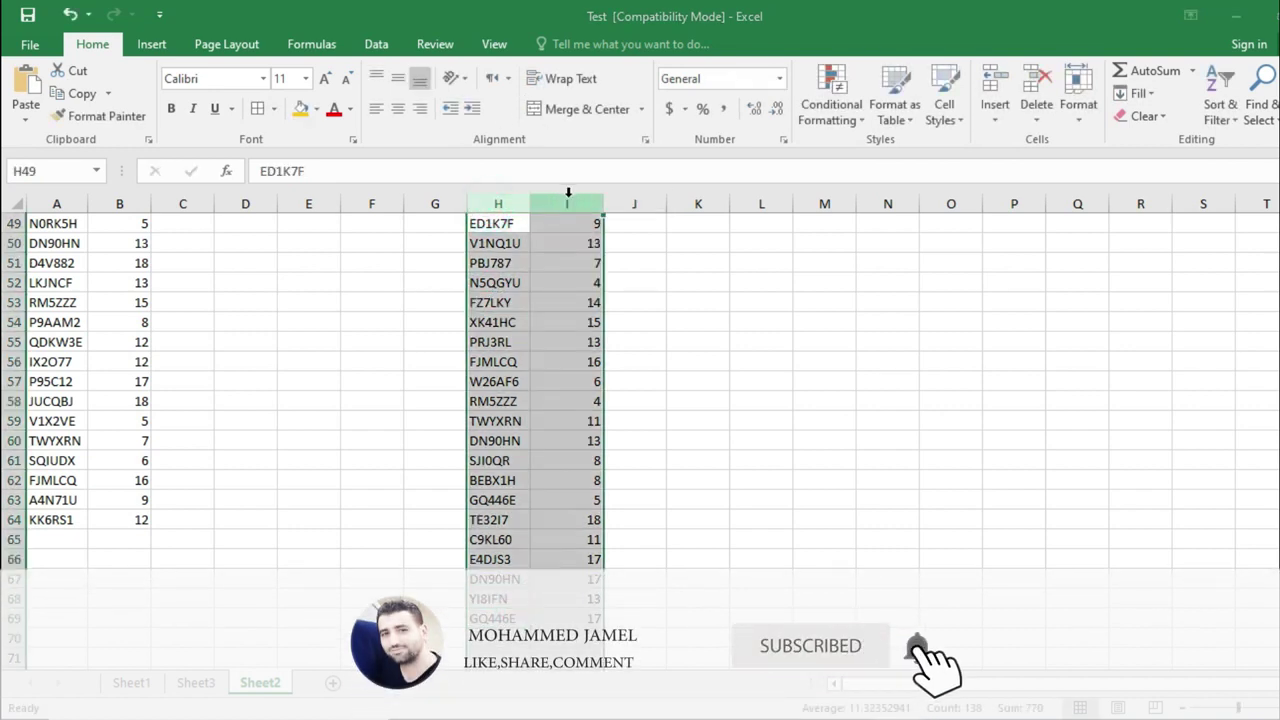
pyautogui.hotkey('ctrl', 'f')
pyautogui.press('Return')
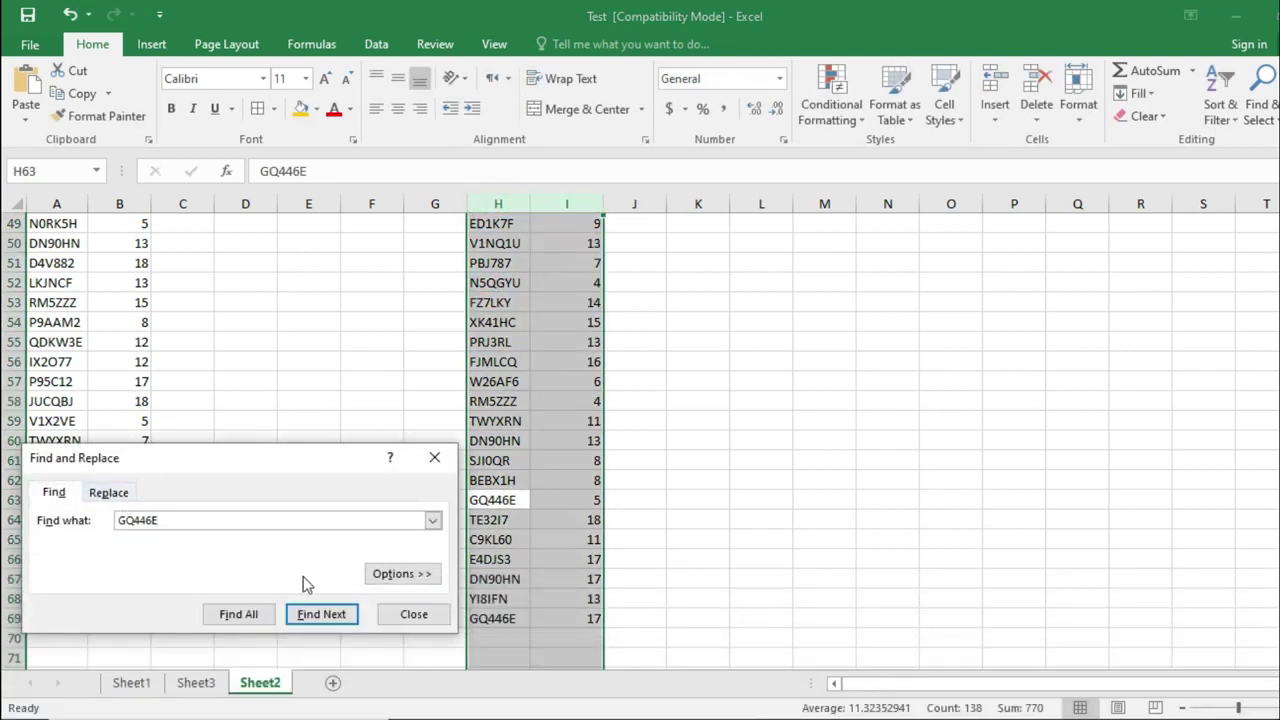
pyautogui.click(401, 573)
pyautogui.click(323, 655)
pyautogui.click(312, 655)
pyautogui.click(398, 662)
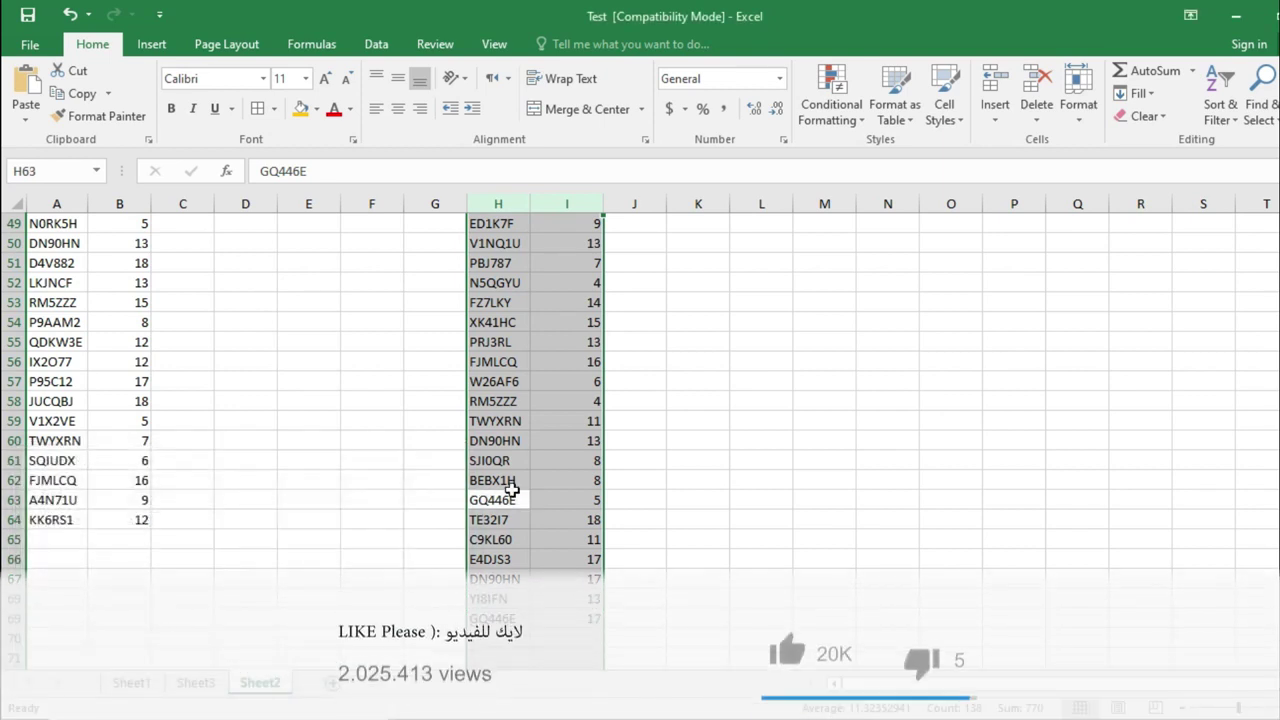
pyautogui.moveTo(498, 500); pyautogui.dragTo(567, 500)
# Step: Shade both GQ446E entries, in rows 63 and 69, yellow
pyautogui.click(300, 108)
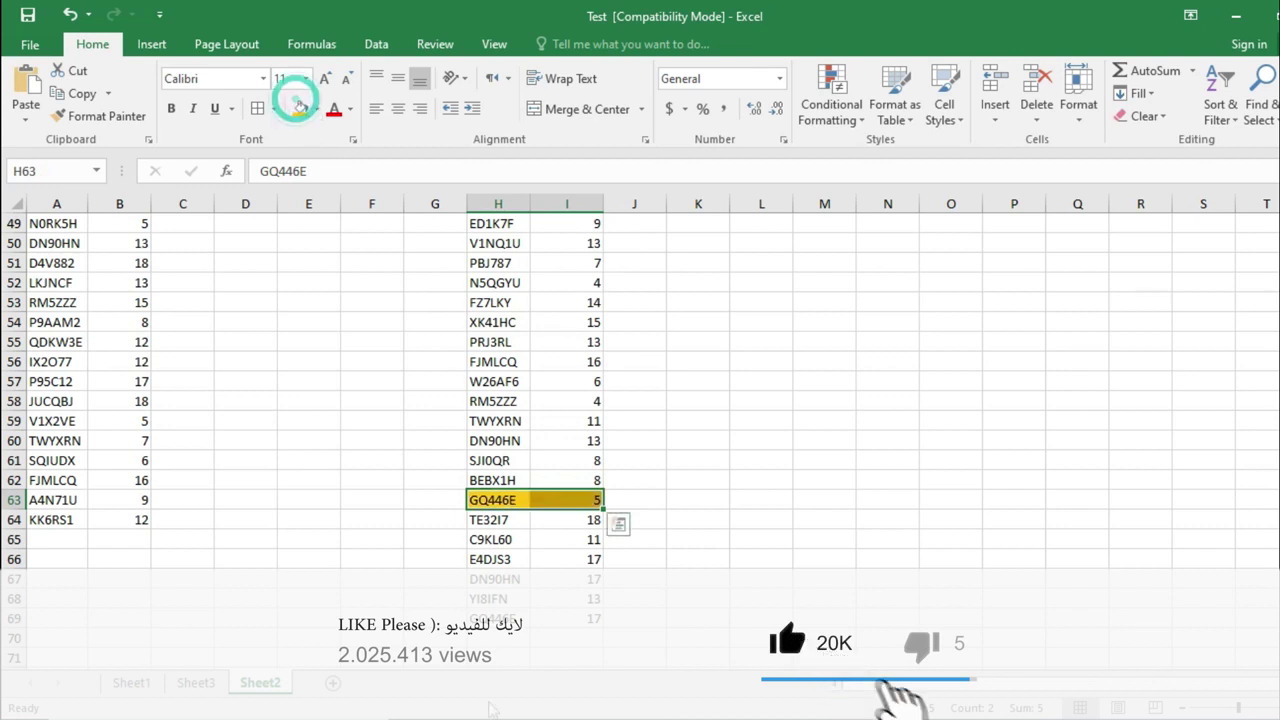
pyautogui.moveTo(490, 618); pyautogui.dragTo(567, 618)
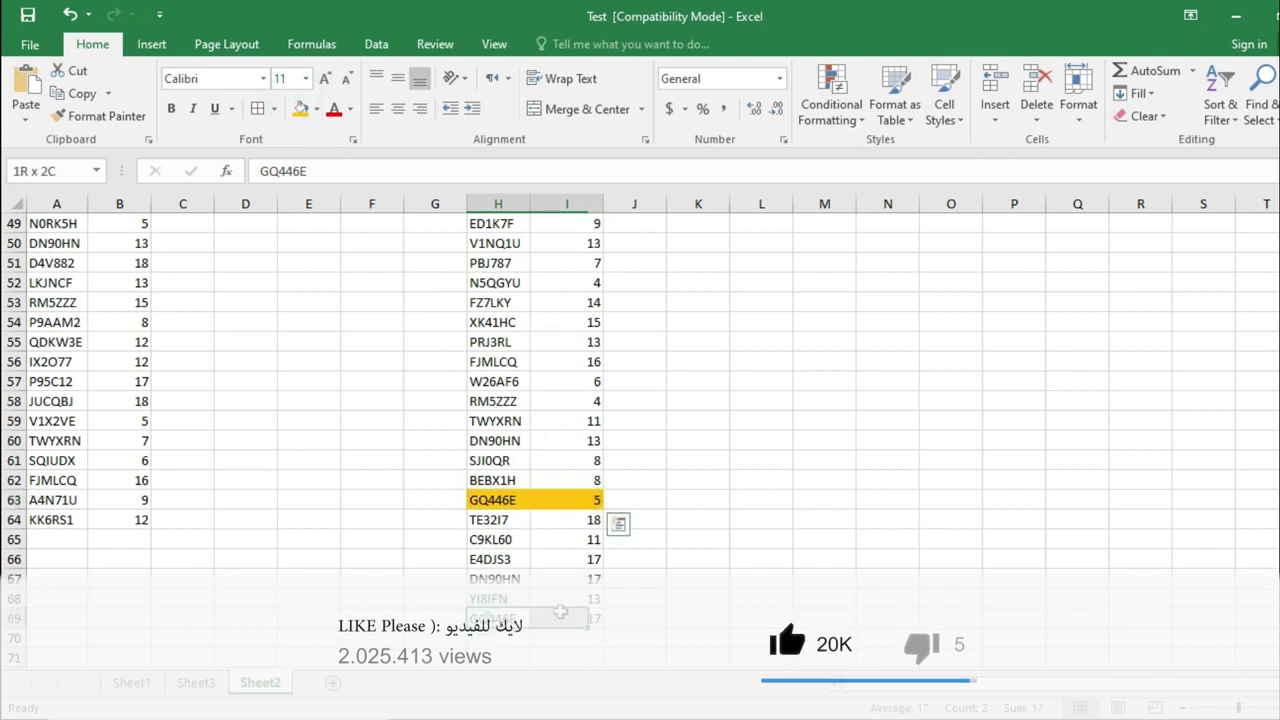
pyautogui.click(300, 108)
pyautogui.click(435, 657)
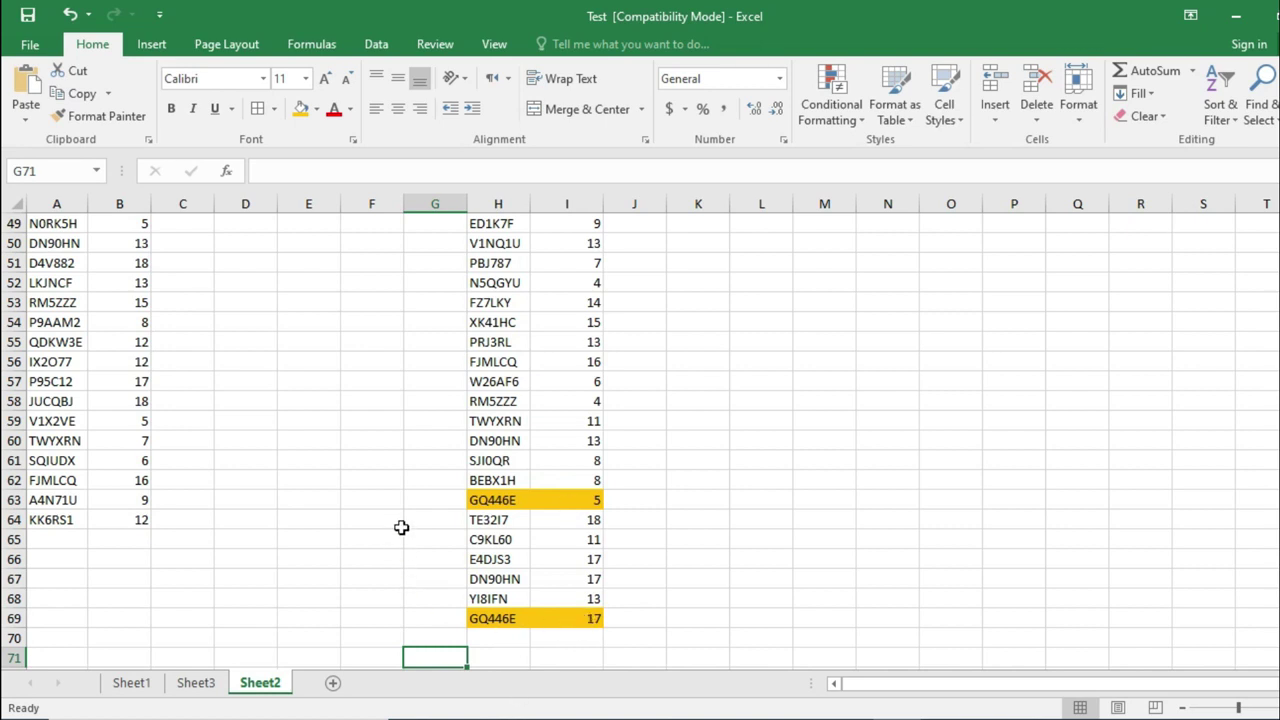
# Step: Copy the duplicated ID GQ446E from cell H63
pyautogui.click(495, 500)
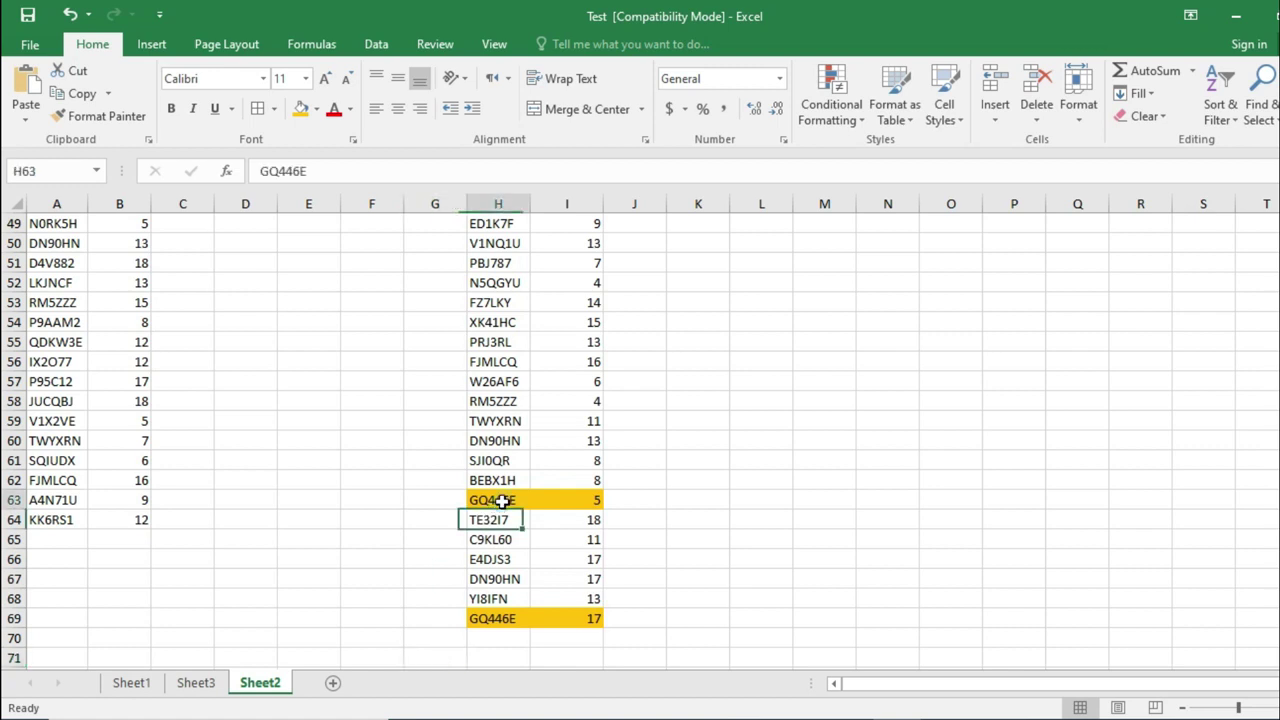
pyautogui.hotkey('ctrl', 'c')
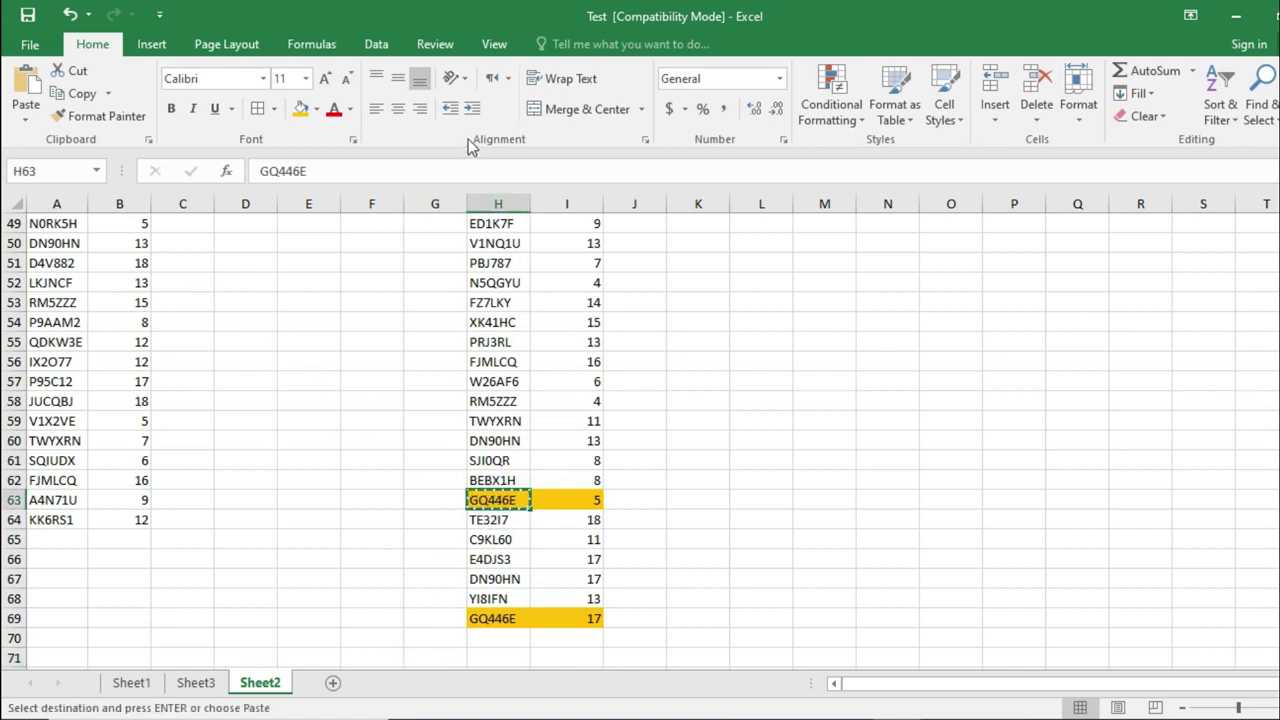
pyautogui.doubleClick(423, 166)
pyautogui.hotkey('ctrl', 'c')
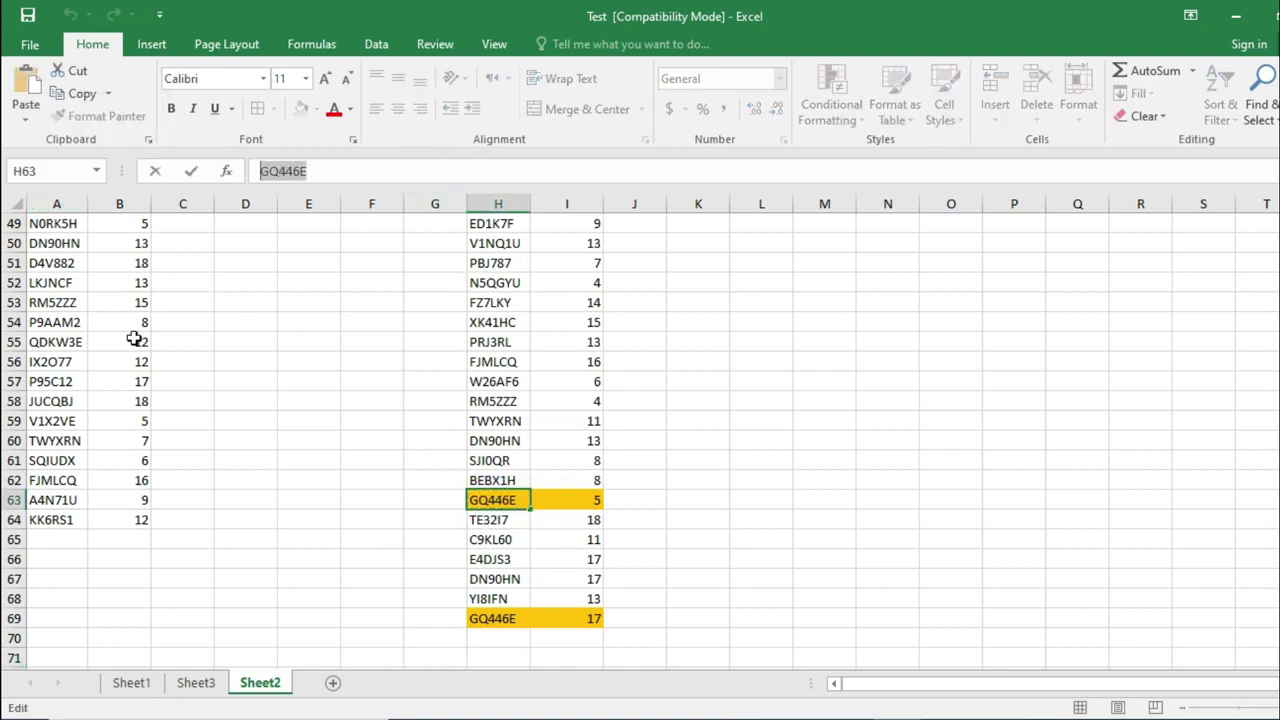
pyautogui.click(134, 339)
pyautogui.scroll(7, 94, 289)
# Step: Find GQ446E in column A and shade its row, A18:B18, yellow
pyautogui.scroll(9, 60, 240)
pyautogui.click(56, 204)
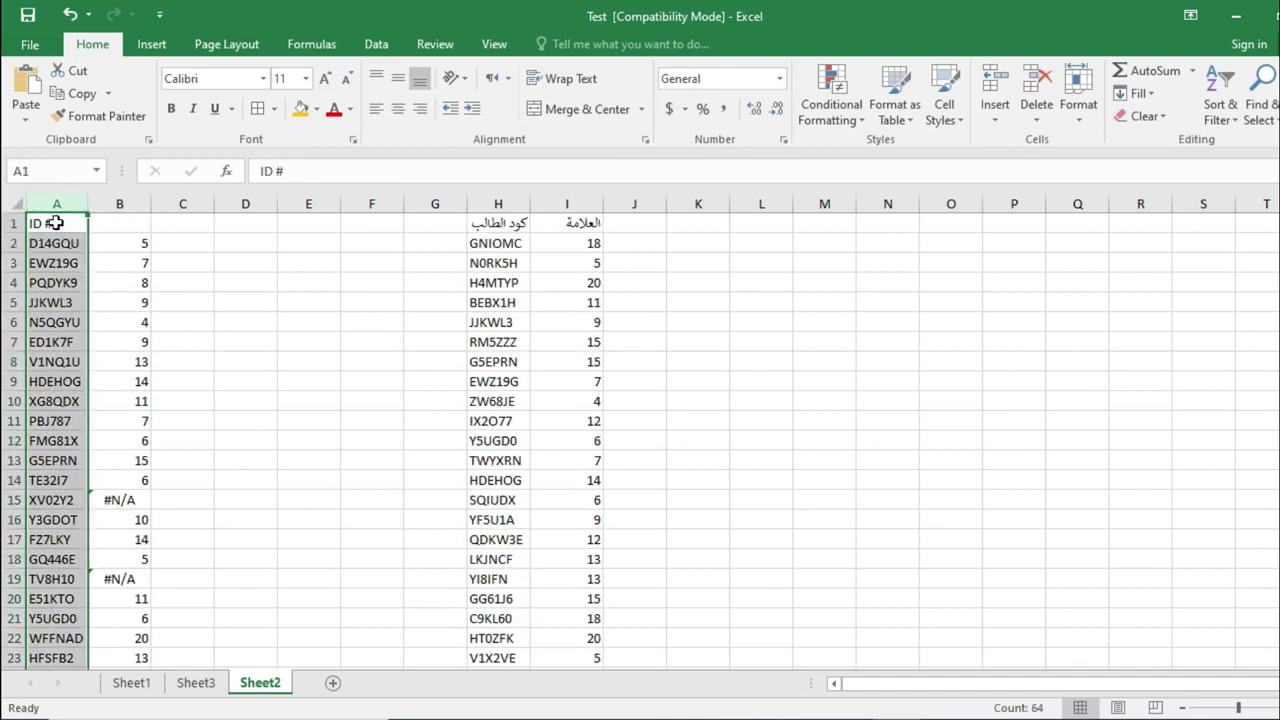
pyautogui.hotkey('ctrl', 'f')
pyautogui.hotkey('ctrl', 'v')
pyautogui.press('Return')
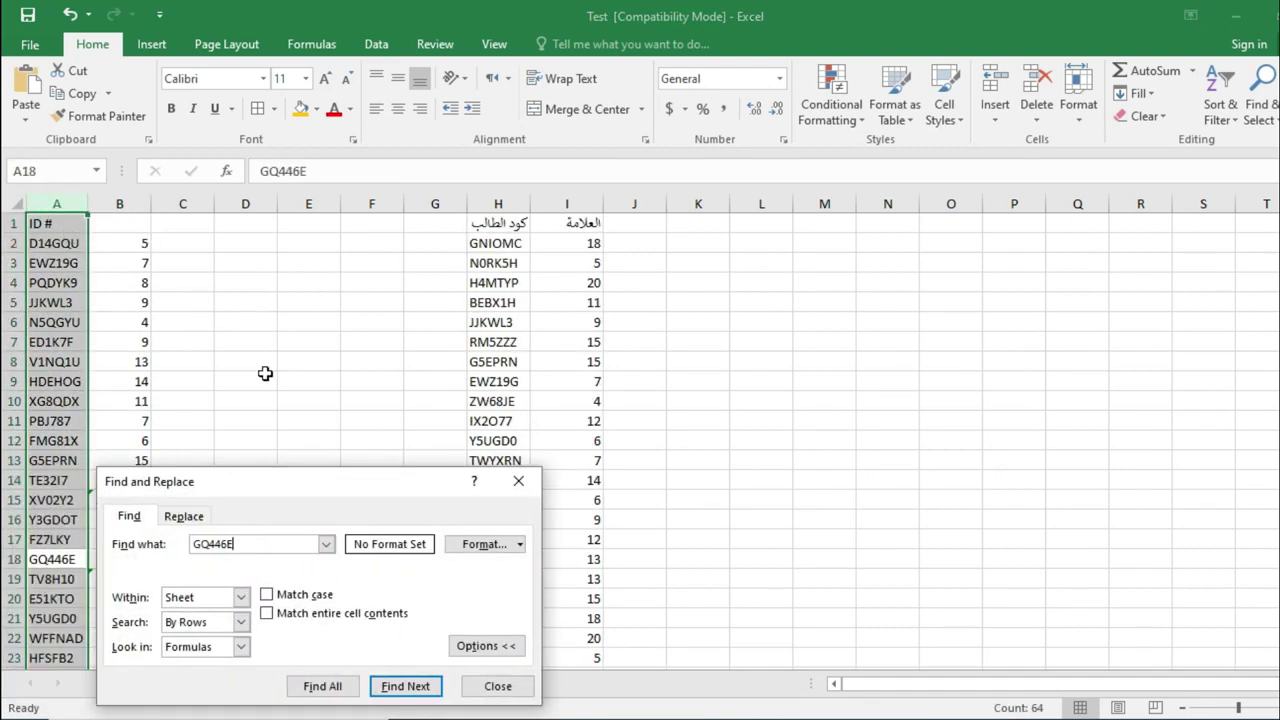
pyautogui.click(414, 686)
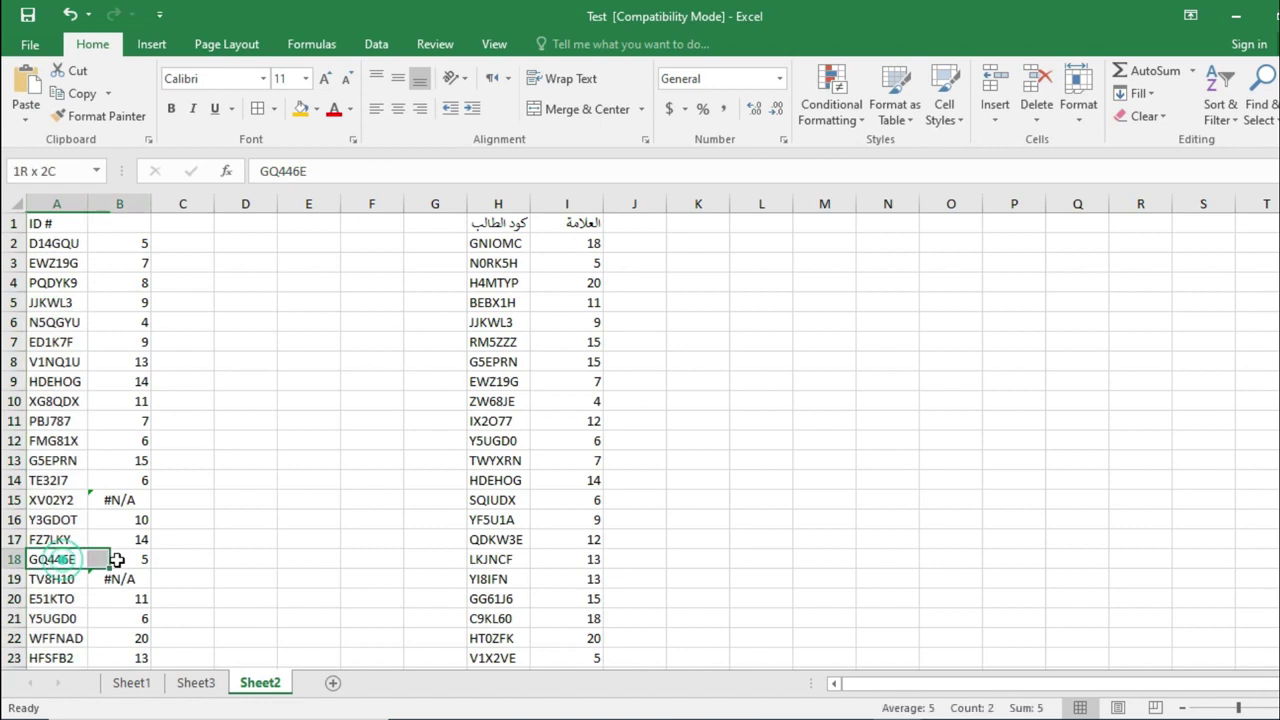
pyautogui.moveTo(63, 559); pyautogui.dragTo(118, 559)
pyautogui.click(300, 110)
pyautogui.scroll(-1, 414, 551)
pyautogui.scroll(-1, 414, 551)
pyautogui.scroll(-3, 415, 563)
pyautogui.scroll(-2, 415, 563)
pyautogui.scroll(-3, 415, 563)
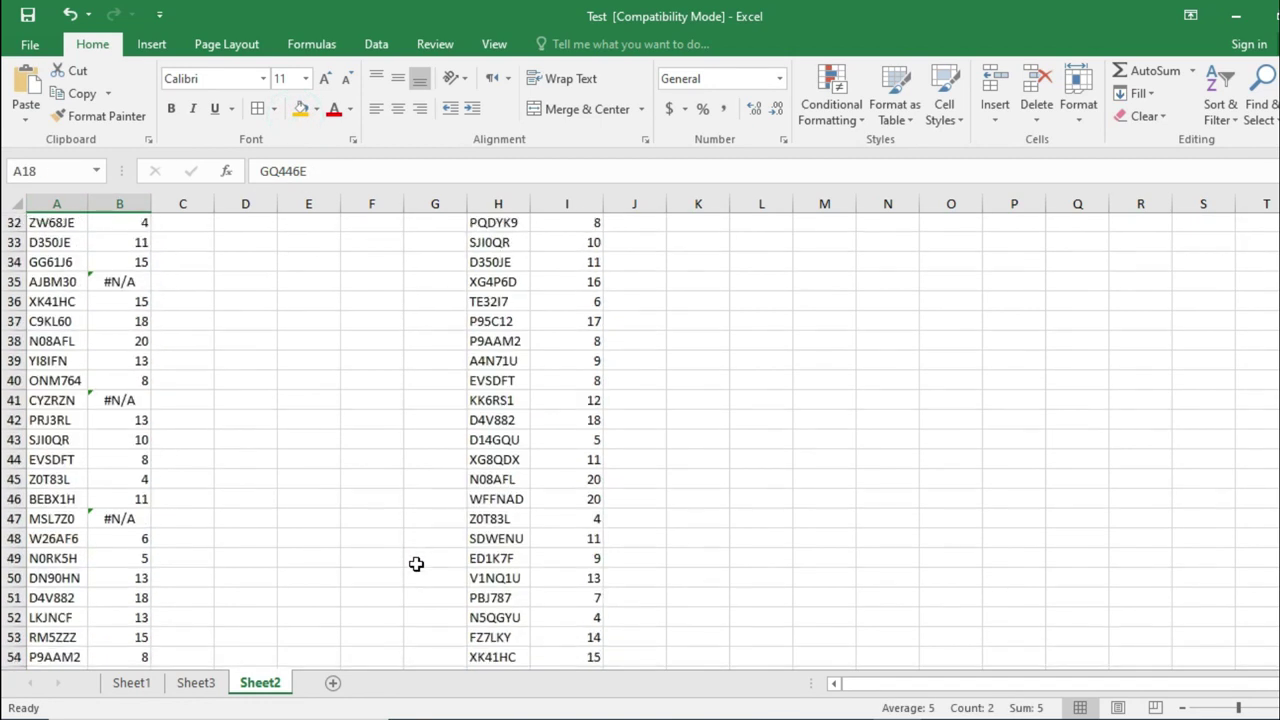
pyautogui.scroll(-2, 416, 560)
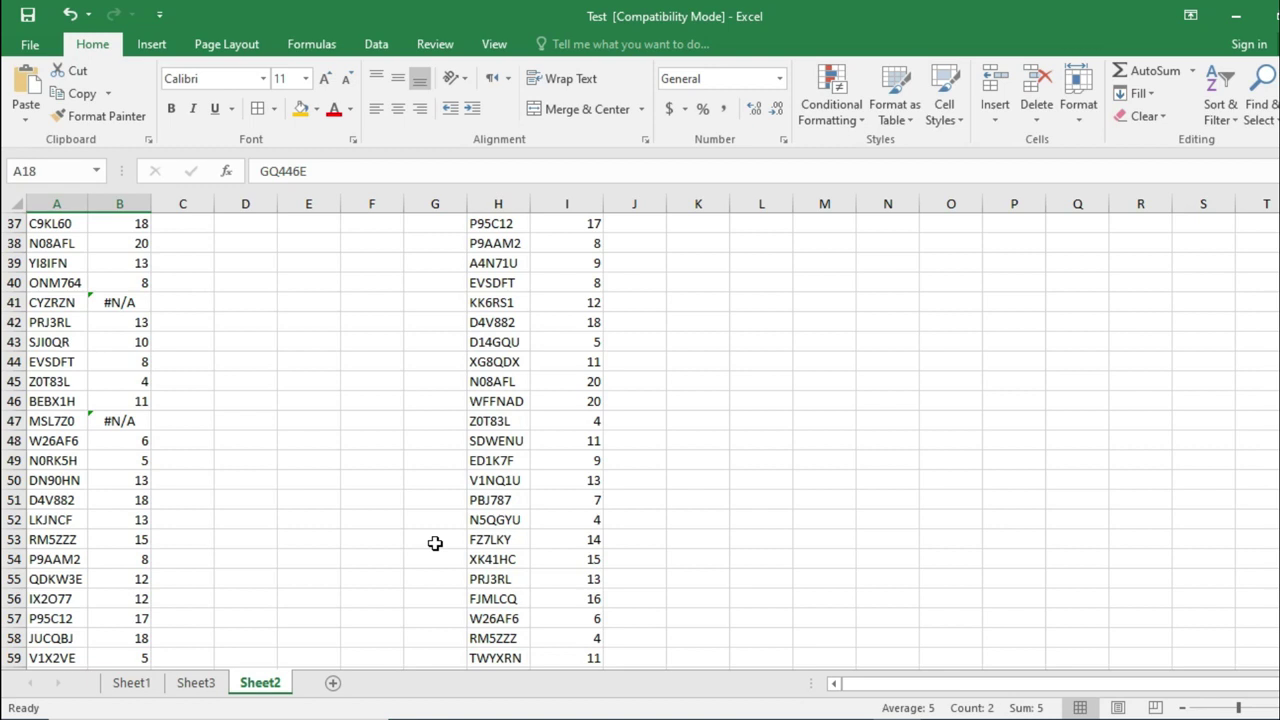
pyautogui.scroll(10, 415, 400)
pyautogui.scroll(2, 380, 360)
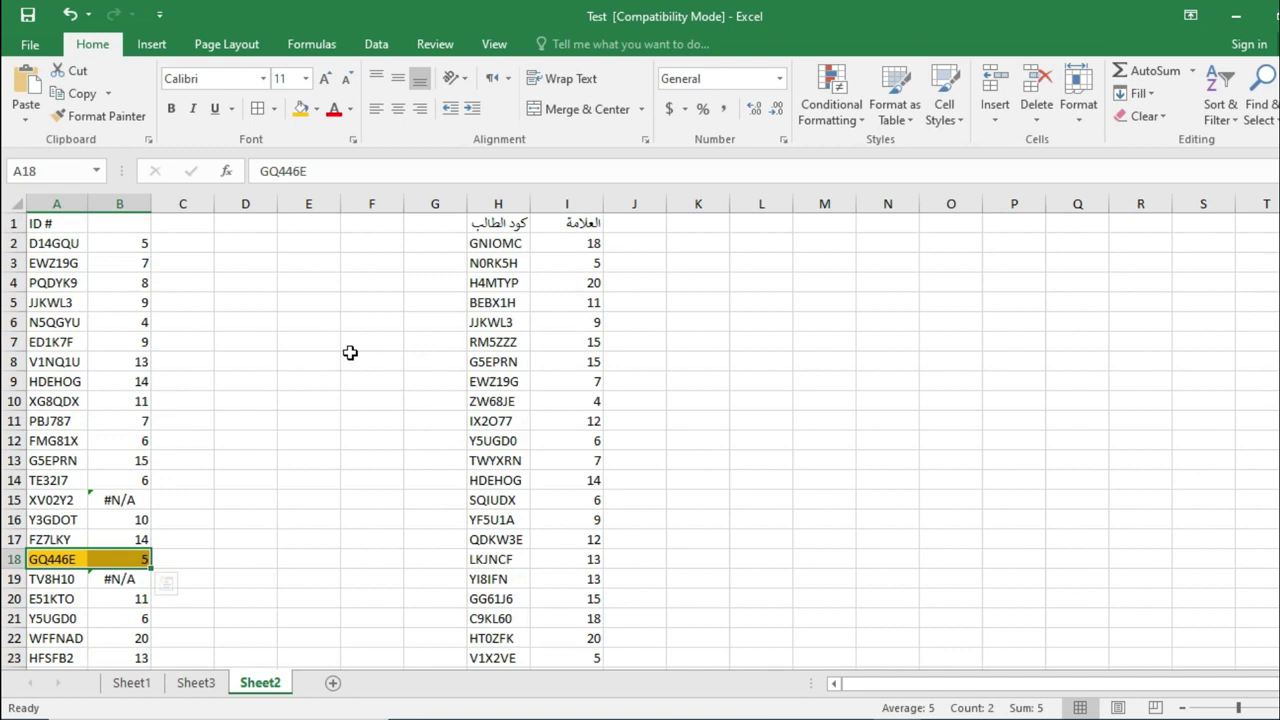
# Step: Delete all contents of column B, keeping row 18's yellow shading
pyautogui.click(183, 362)
pyautogui.click(129, 204)
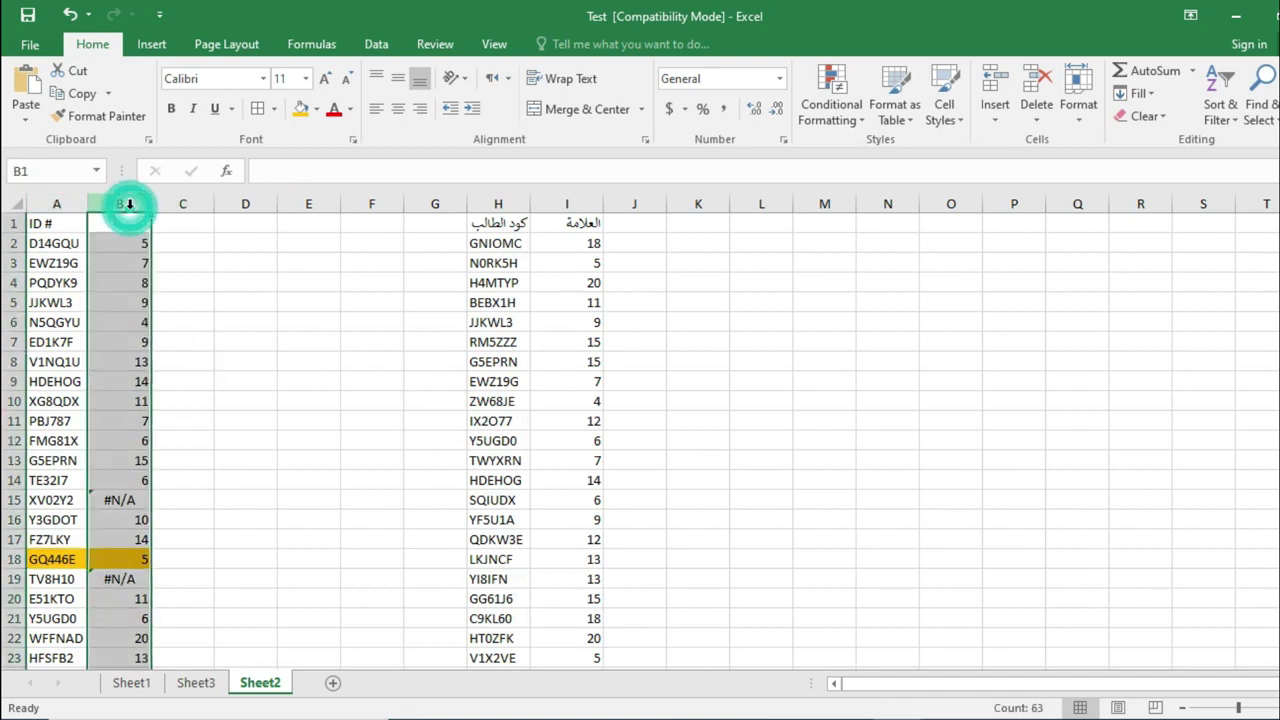
pyautogui.press('Delete')
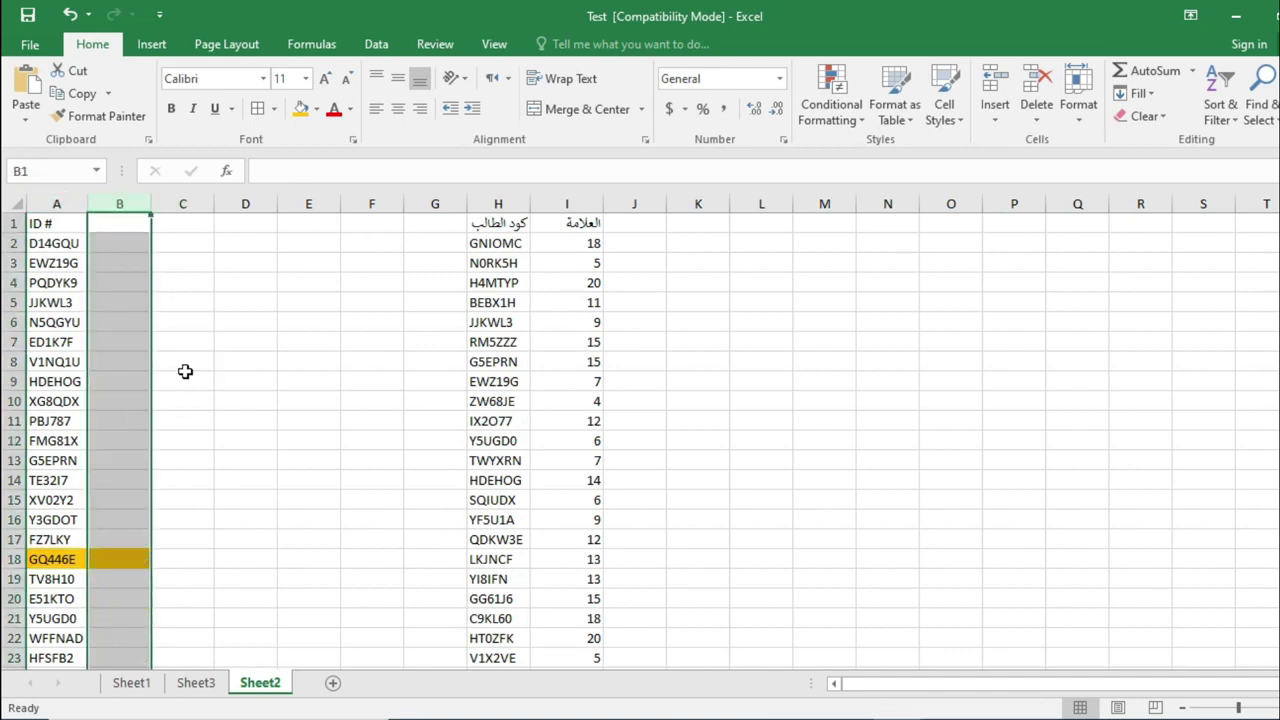
pyautogui.click(185, 374)
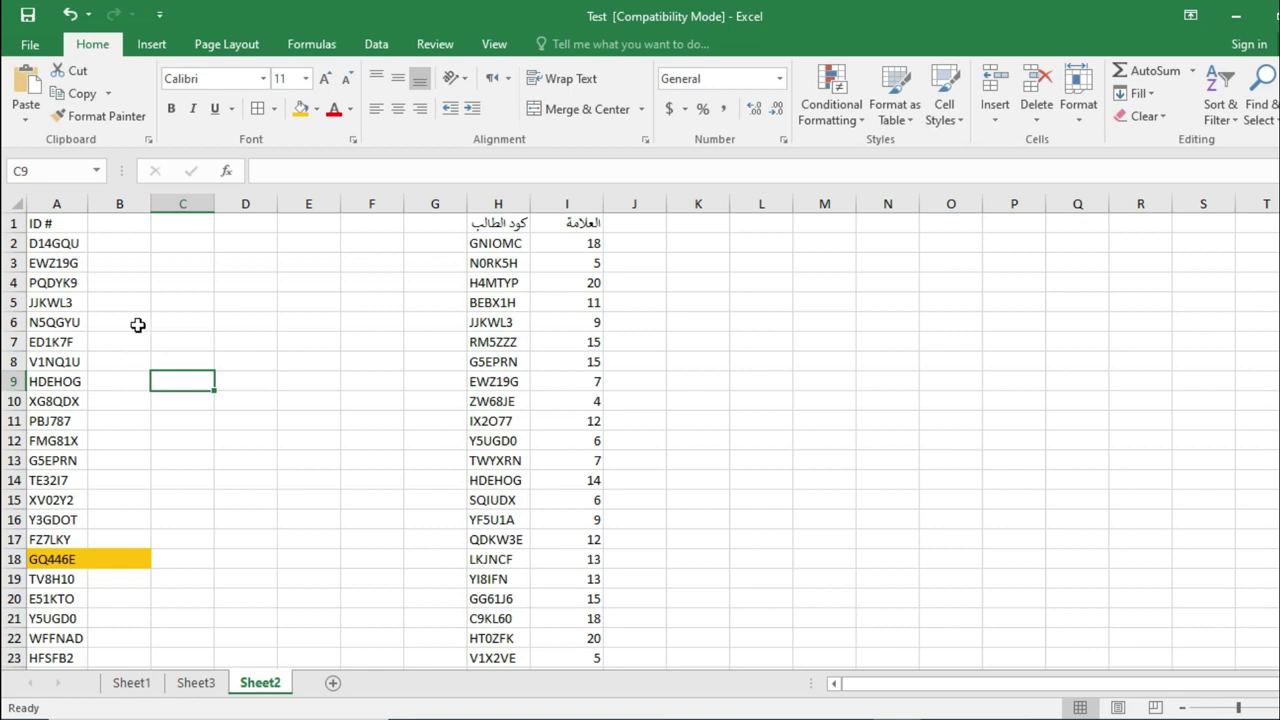
# Step: Head B1 as علامة 1 and enter =A2&"-"&1 in B2 to tag the first ID with -1
pyautogui.click(137, 223)
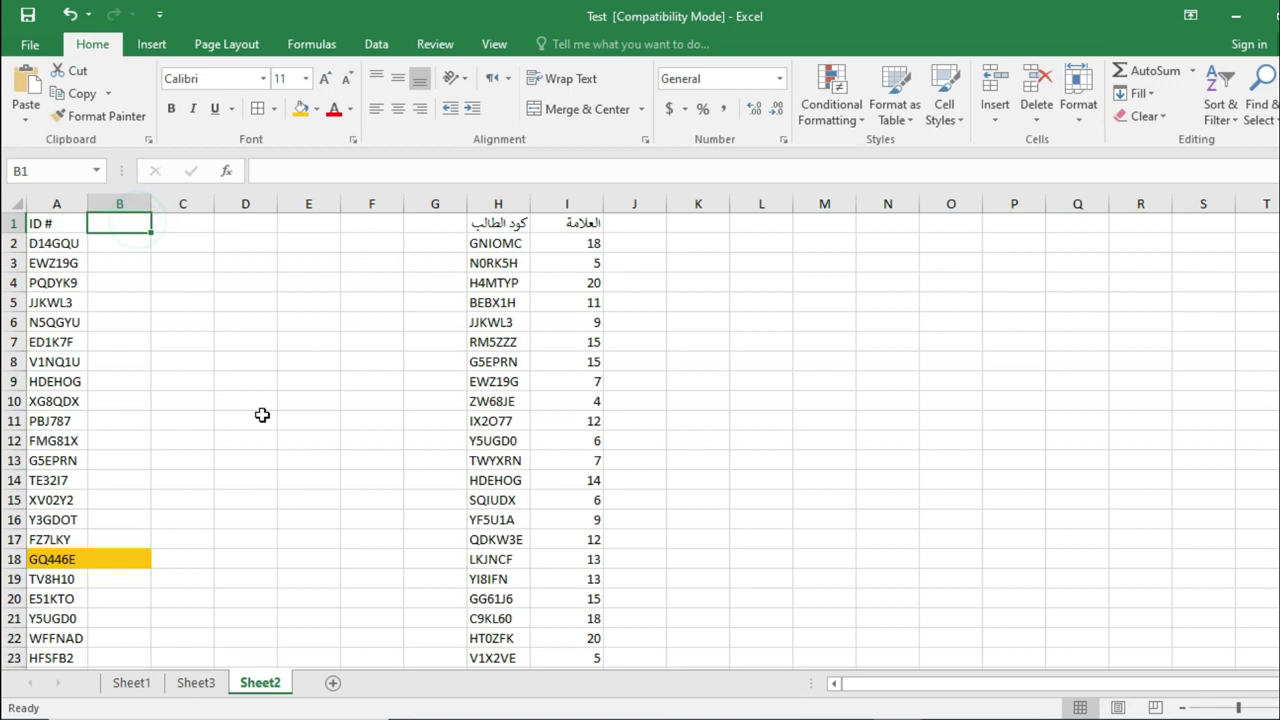
pyautogui.write('ug')
pyautogui.press('BackSpace')
pyautogui.press('BackSpace')
pyautogui.press('BackSpace')
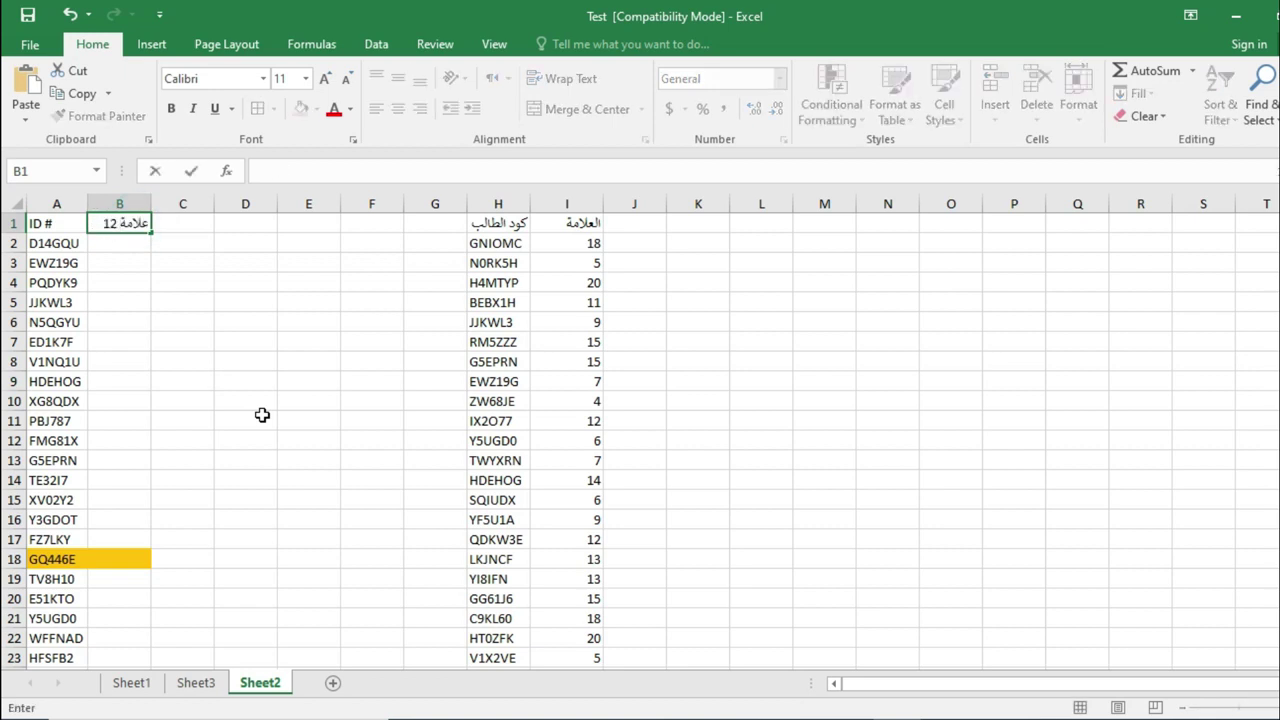
pyautogui.press('BackSpace')
pyautogui.press('Return')
pyautogui.write('=')
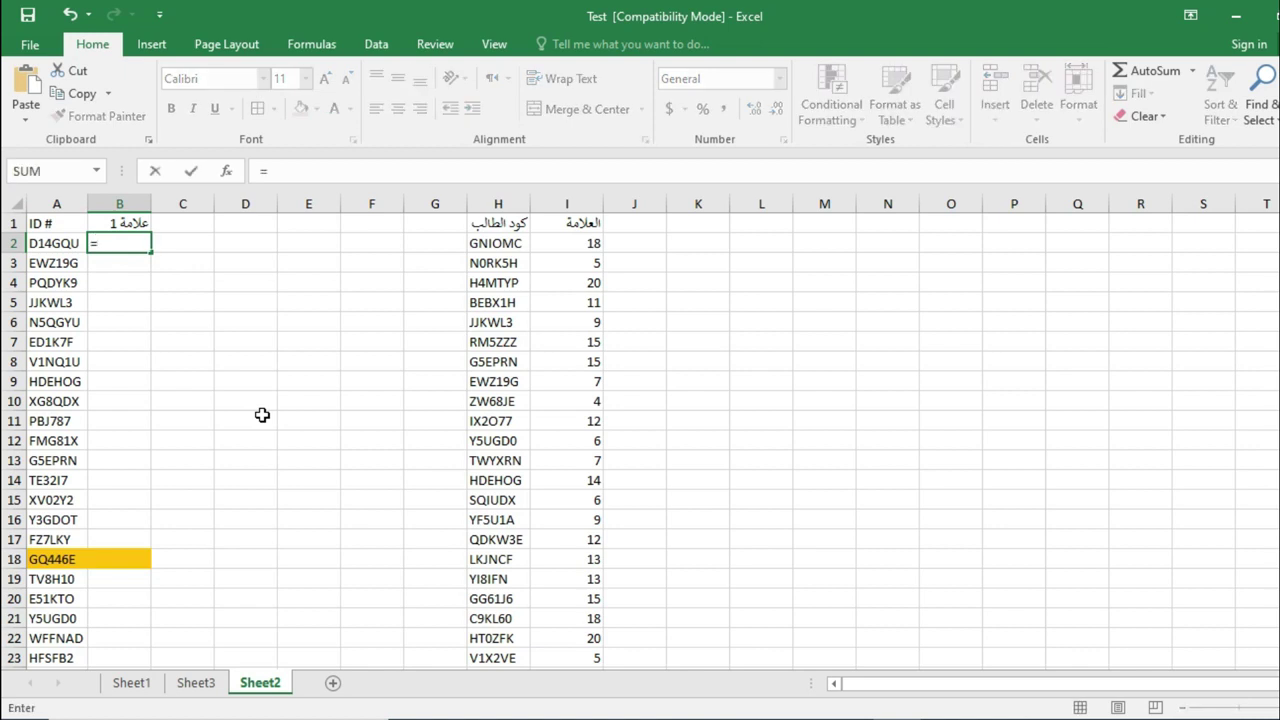
pyautogui.click(57, 244)
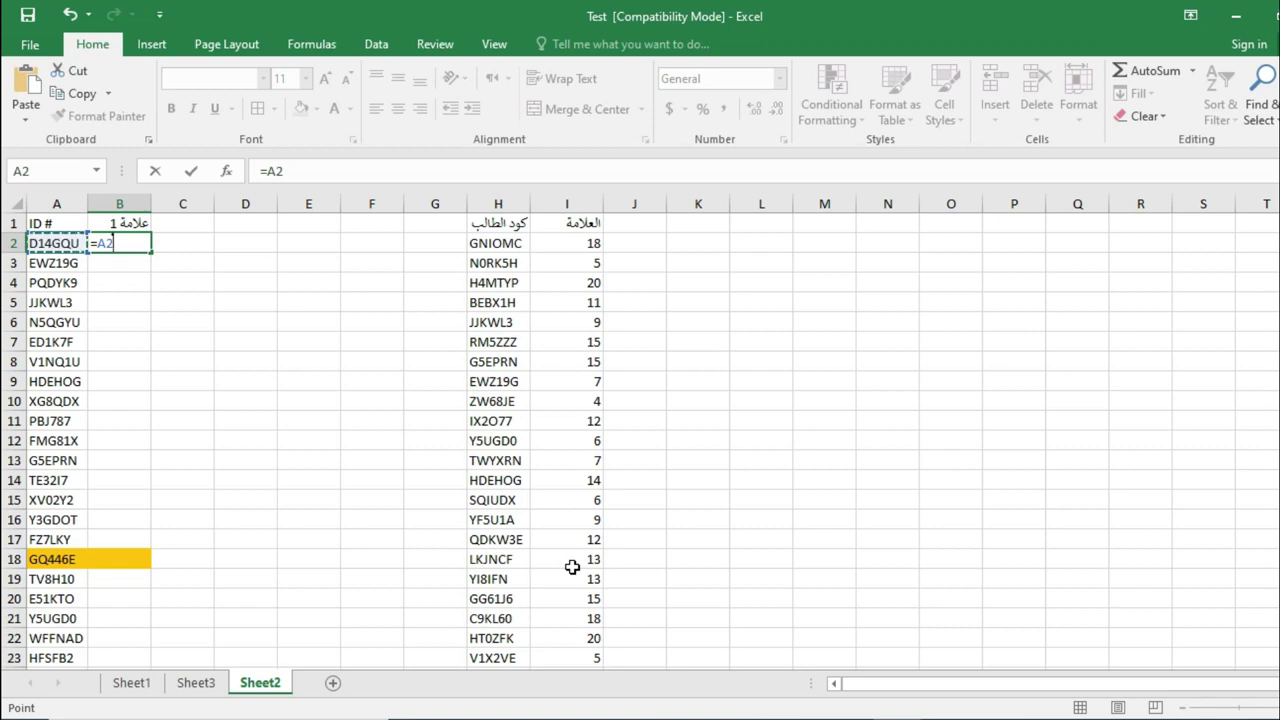
pyautogui.write('&')
pyautogui.write('1')
pyautogui.press('Return')
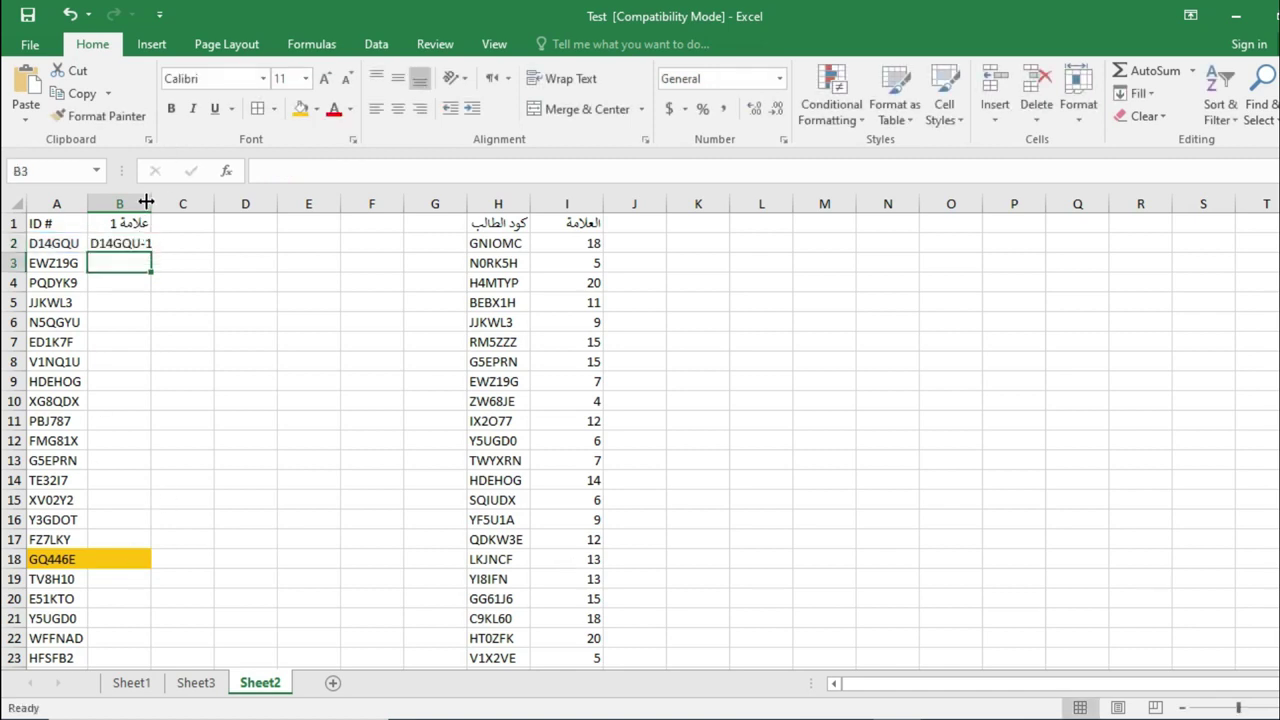
# Step: Autofit column B and fill the -1 formula down beside every ID
pyautogui.doubleClick(151, 203)
pyautogui.click(152, 250)
pyautogui.doubleClick(157, 250)
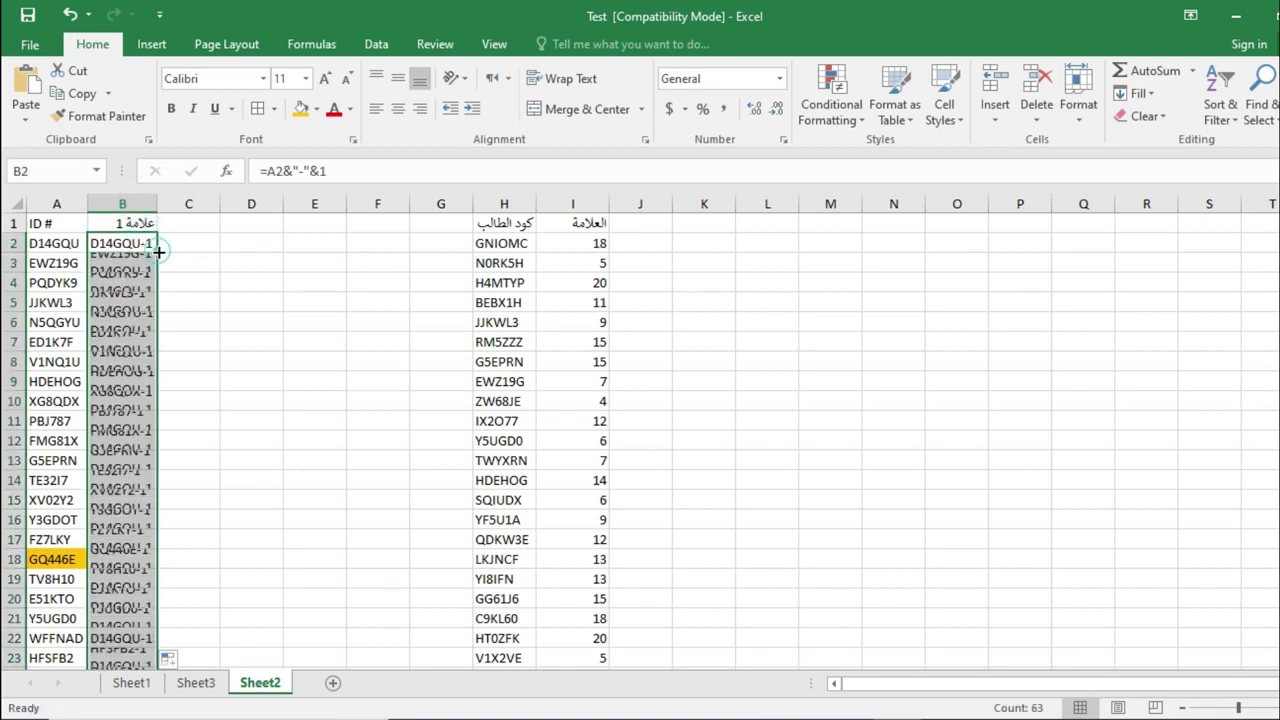
pyautogui.click(122, 500)
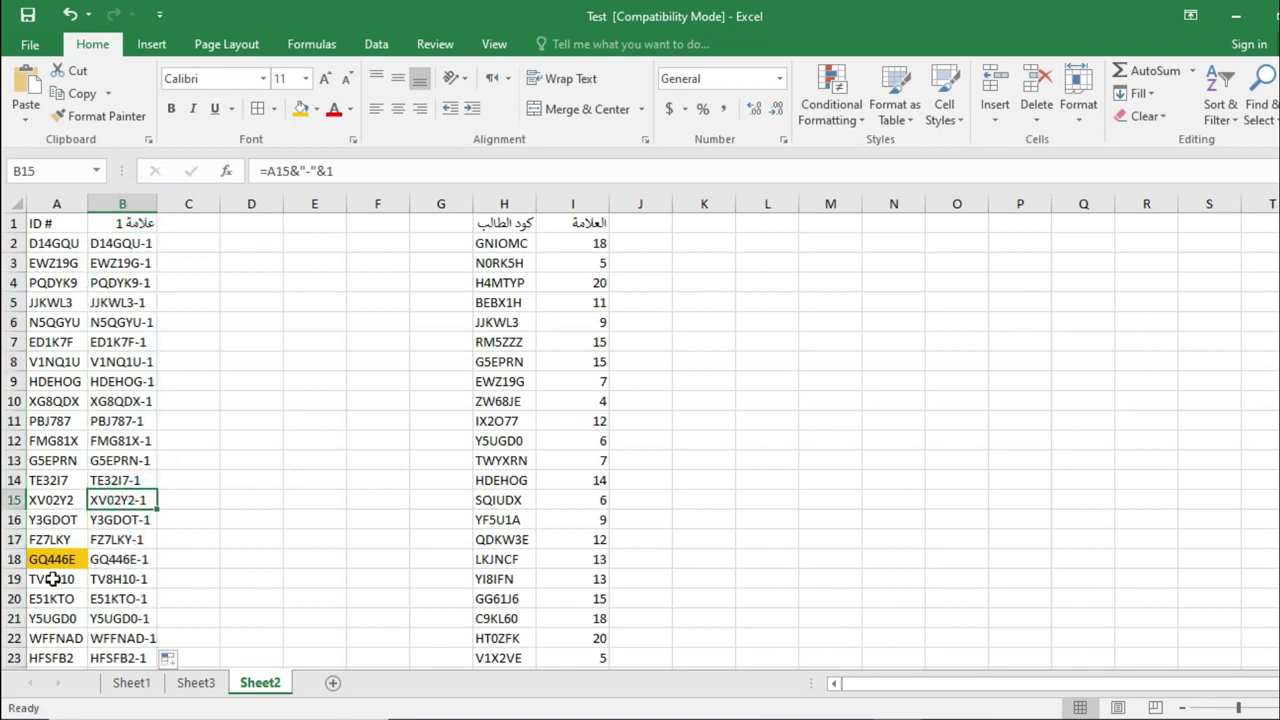
pyautogui.scroll(-4, 98, 600)
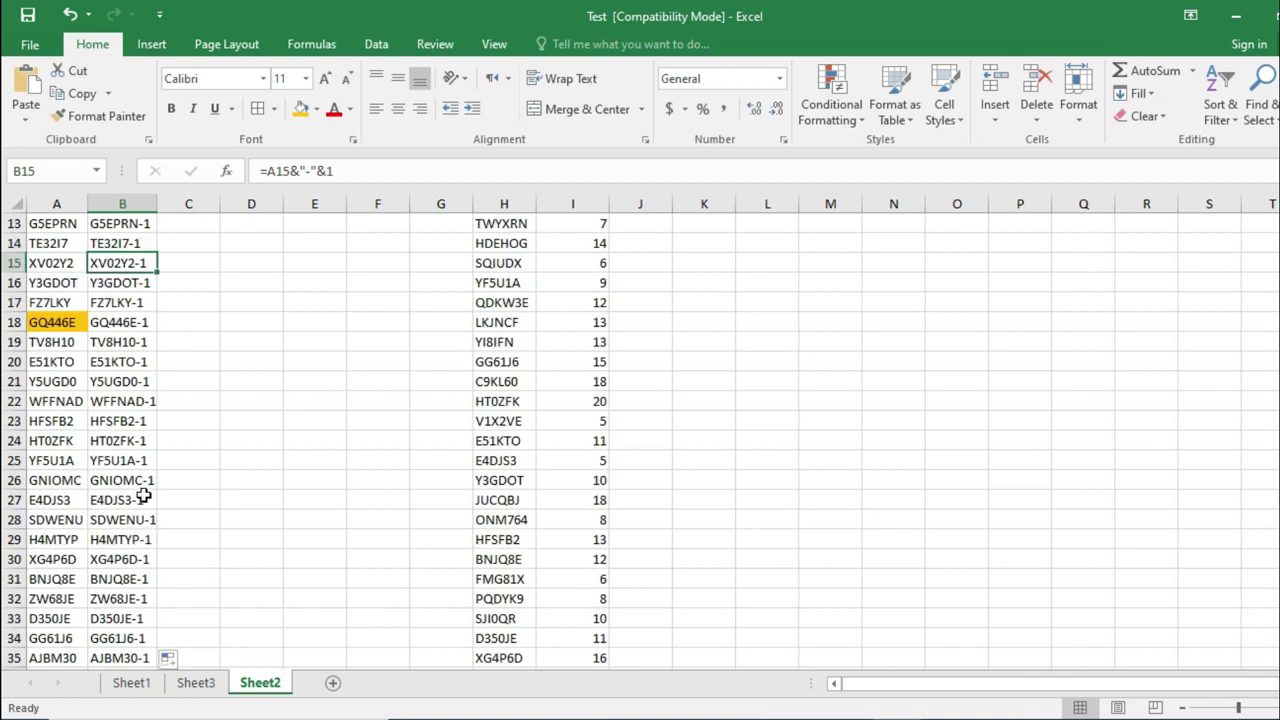
pyautogui.scroll(4, 120, 515)
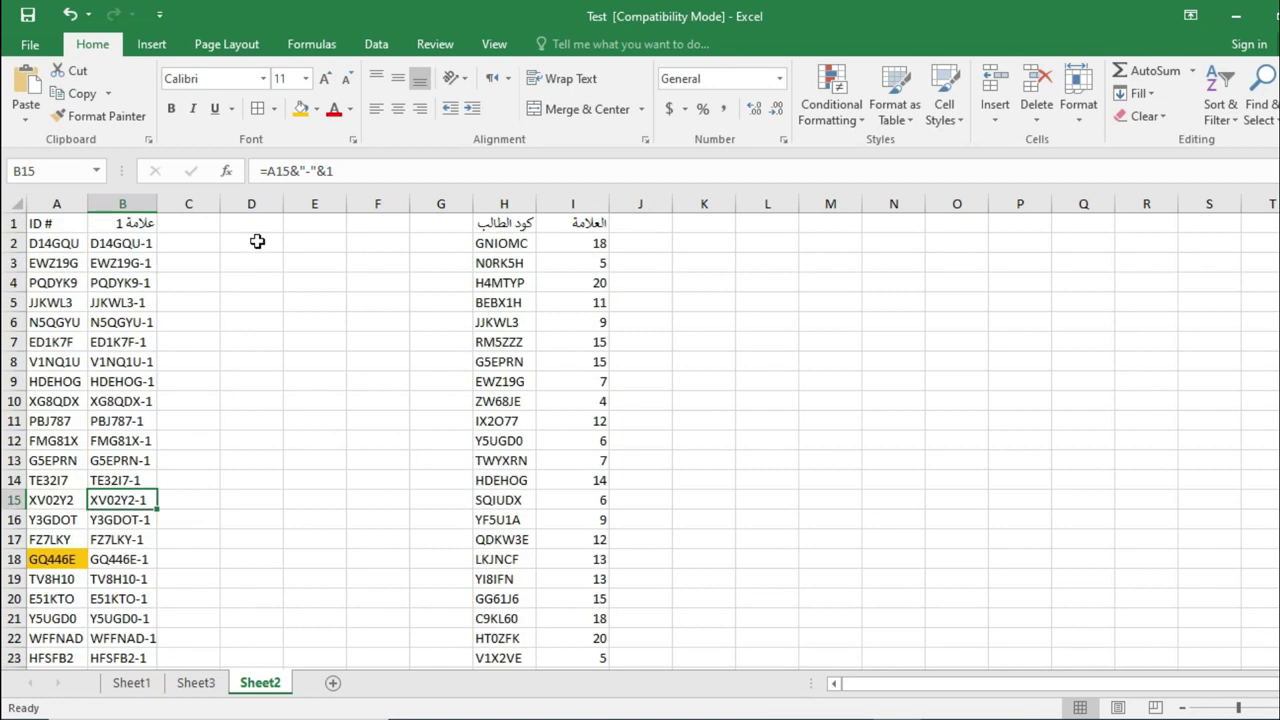
pyautogui.click(195, 240)
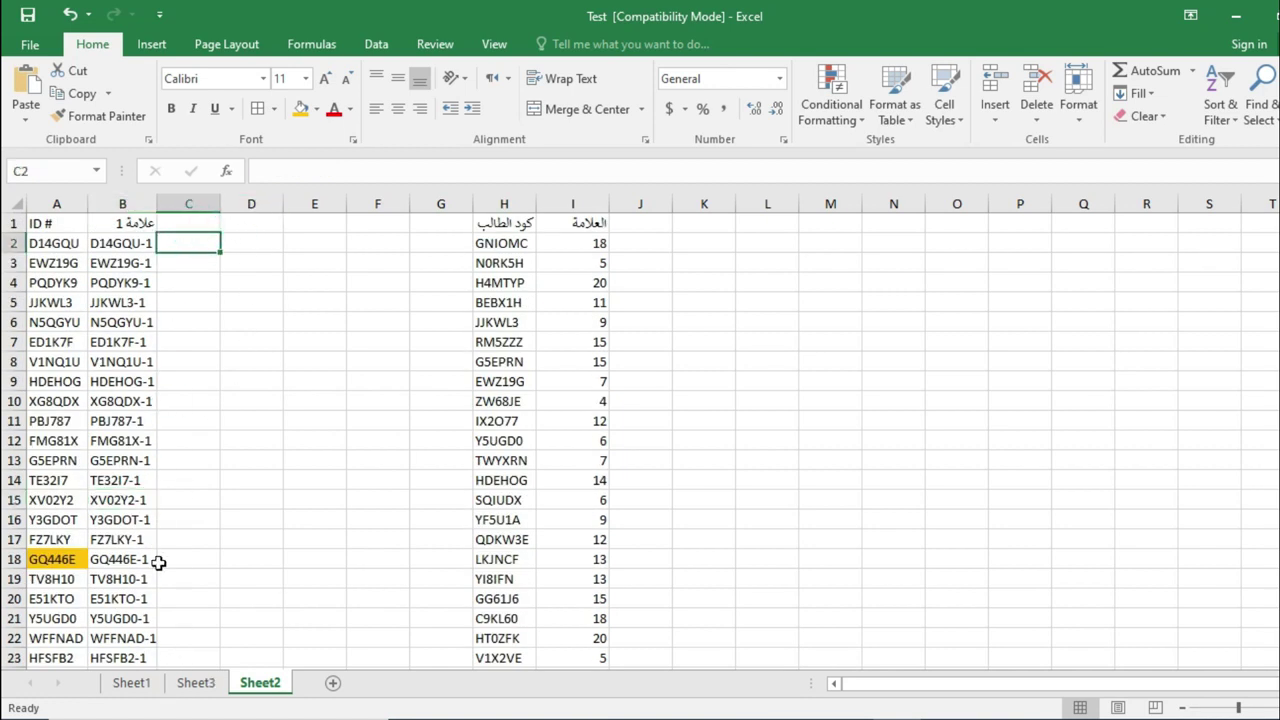
# Step: Head D1 as علامة 2 and enter =A2&"-"&2 in D2
pyautogui.click(301, 228)
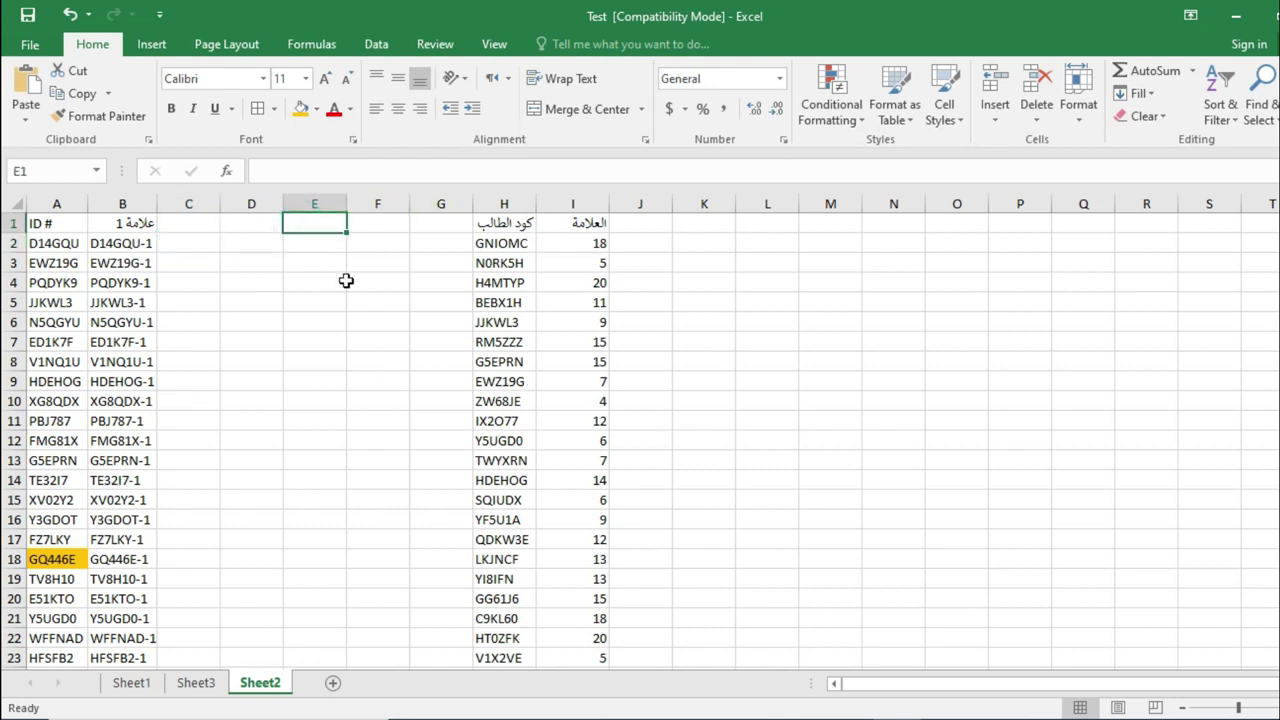
pyautogui.press('Left')
pyautogui.write('علام')
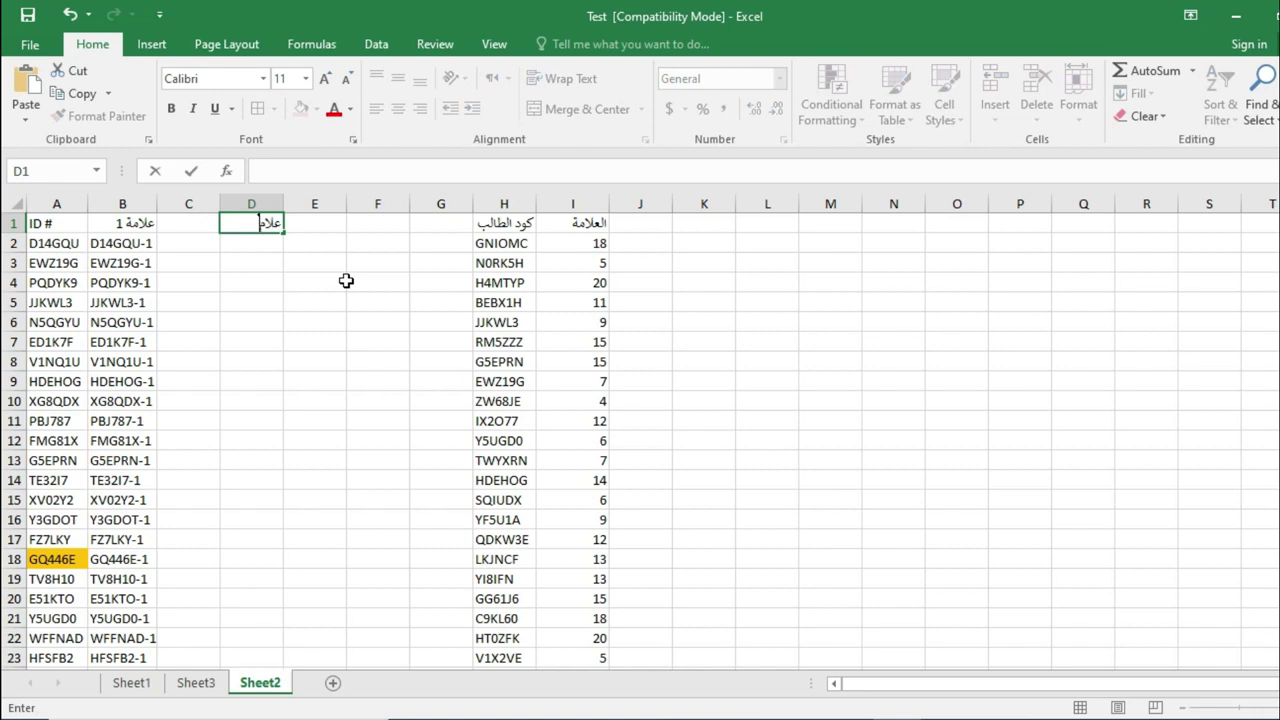
pyautogui.press('Down')
pyautogui.write('=')
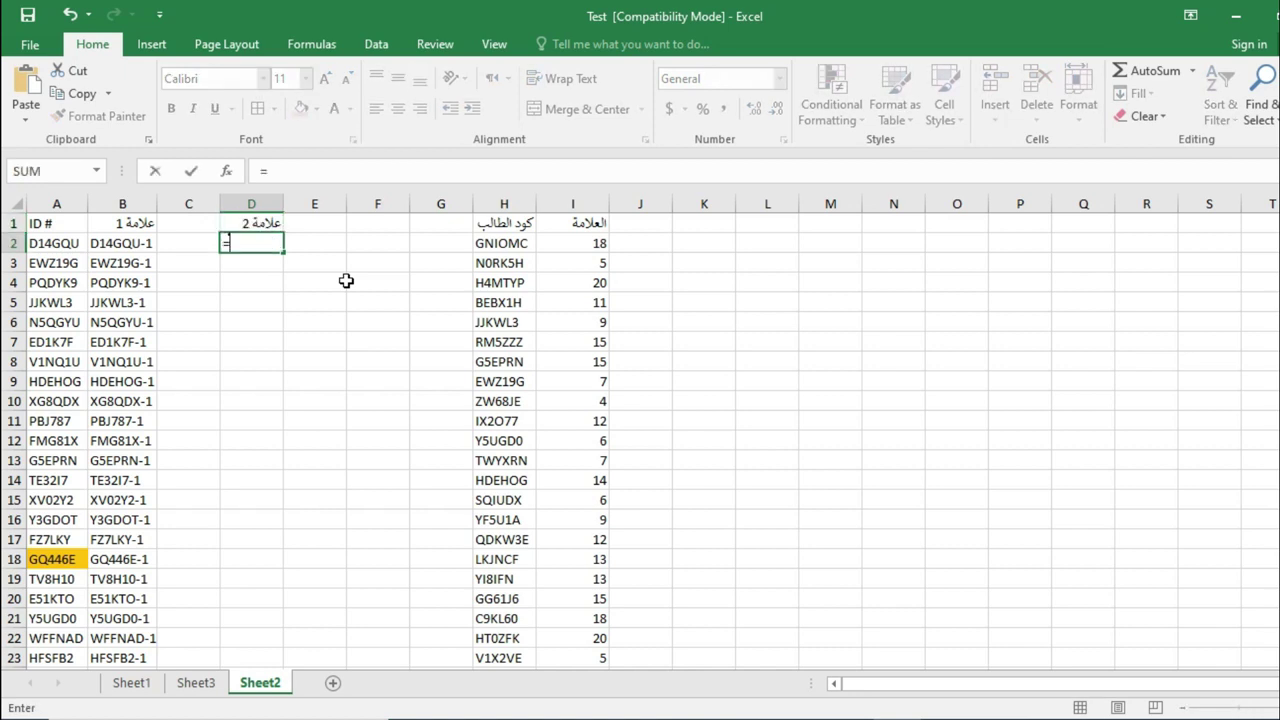
pyautogui.click(55, 243)
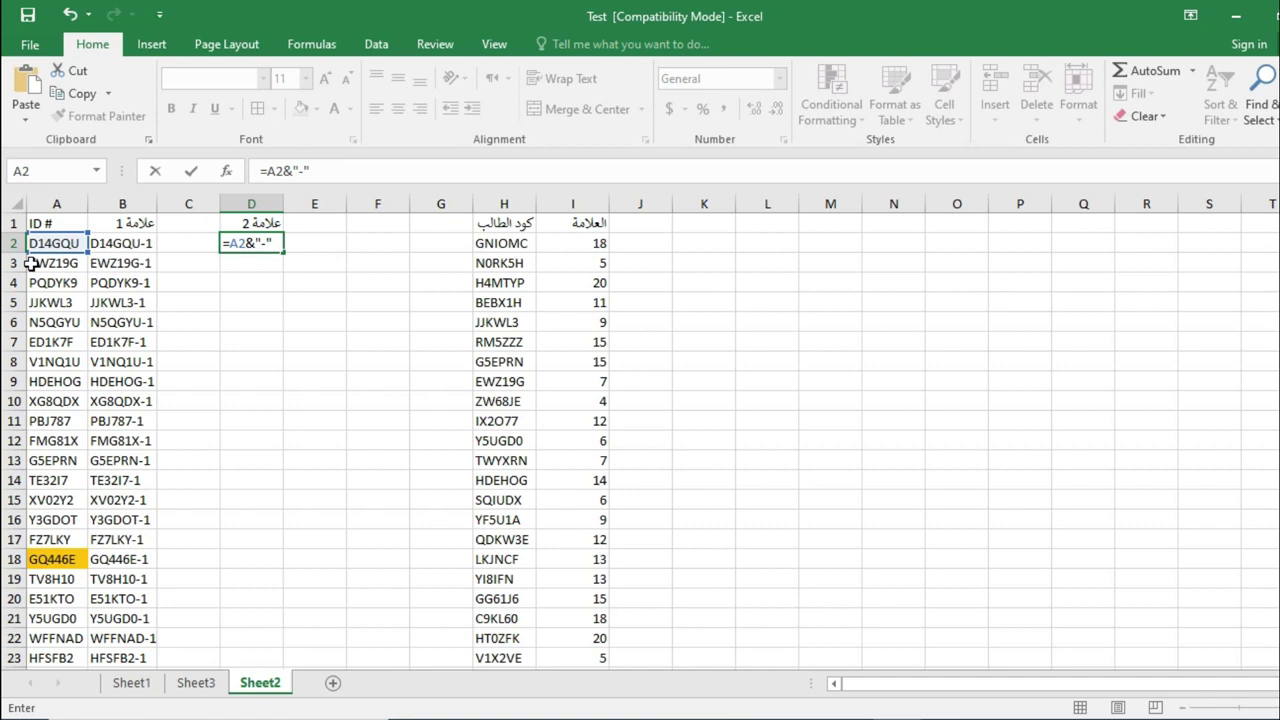
pyautogui.write('&2')
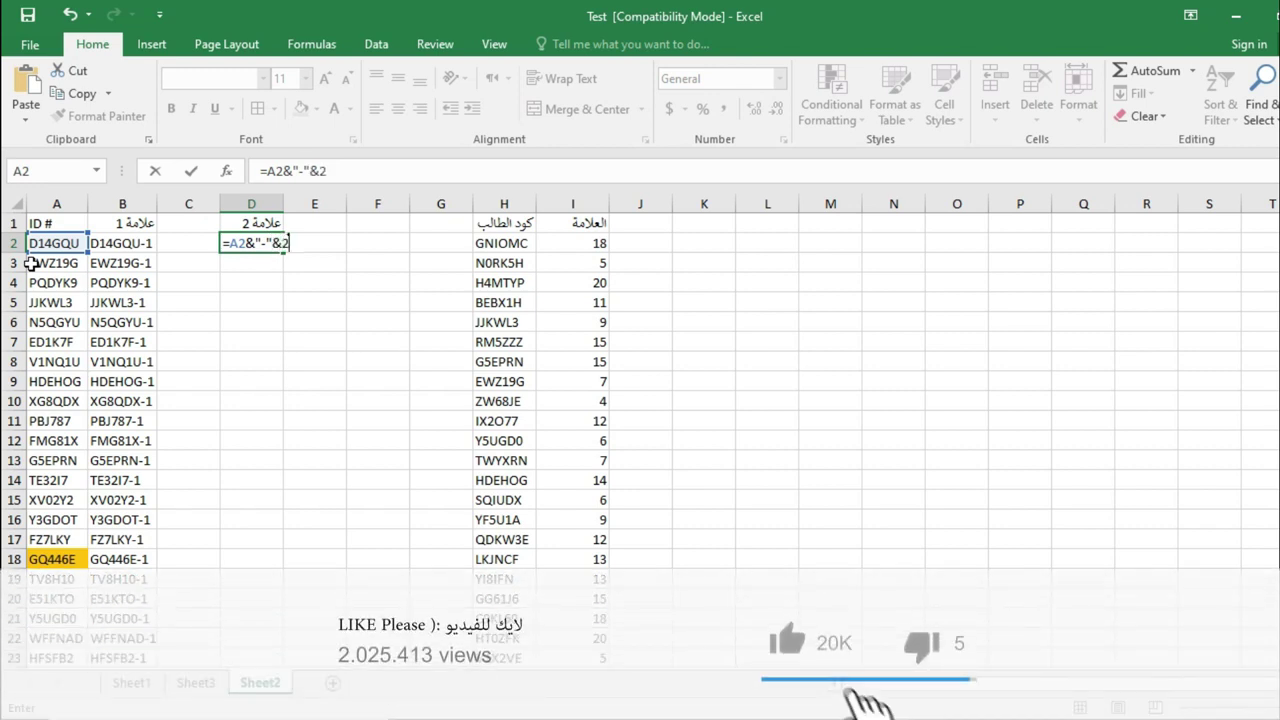
pyautogui.press('Return')
# Step: Fill the -2 formula down column D to row 64 and widen column D
pyautogui.click(245, 247)
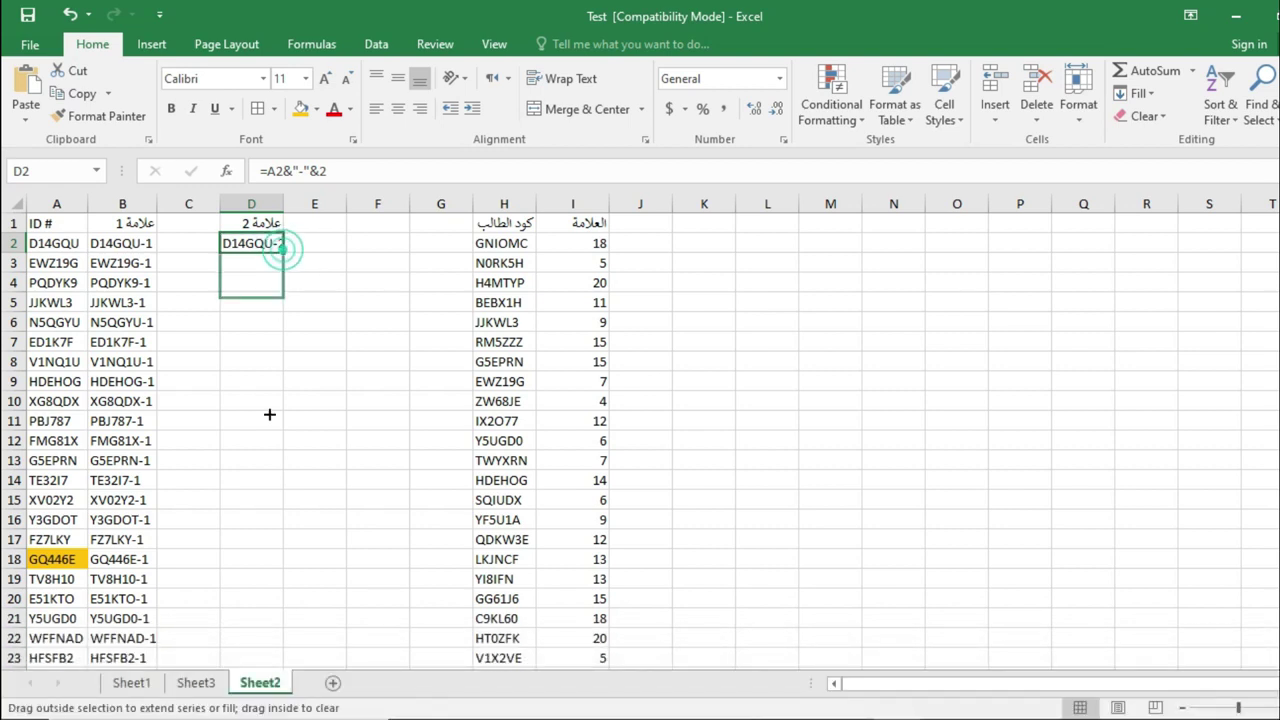
pyautogui.moveTo(283, 251); pyautogui.dragTo(268, 624)
pyautogui.scroll(-3, 283, 466)
pyautogui.scroll(-5, 283, 251)
pyautogui.scroll(3, 289, 363)
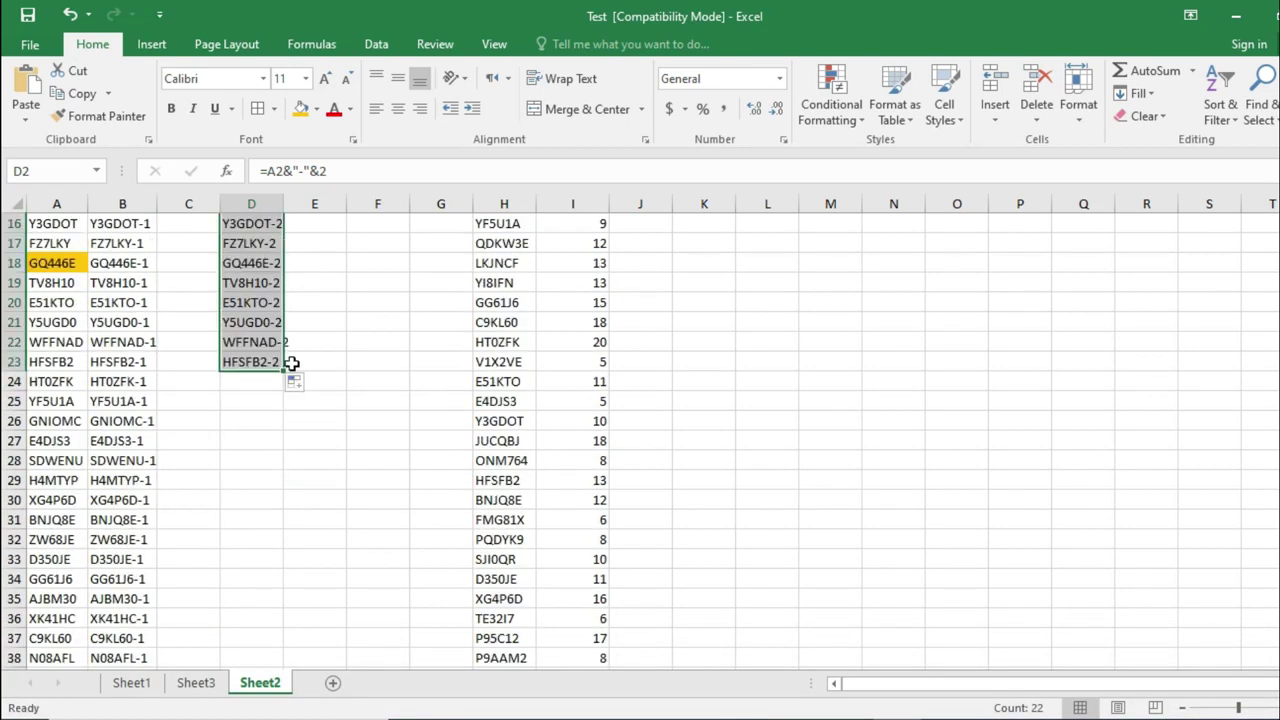
pyautogui.click(276, 360)
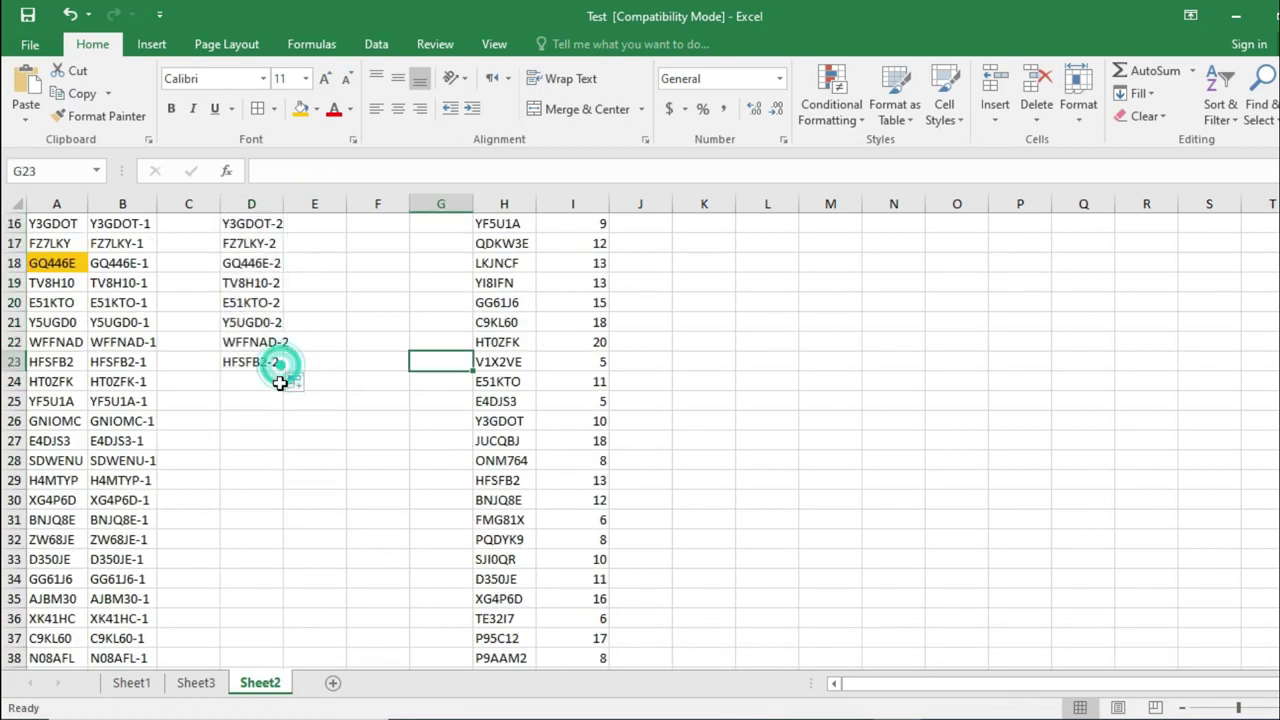
pyautogui.moveTo(276, 360)
pyautogui.mouseDown()
pyautogui.moveTo(265, 668)
pyautogui.moveTo(257, 554)
pyautogui.mouseUp()
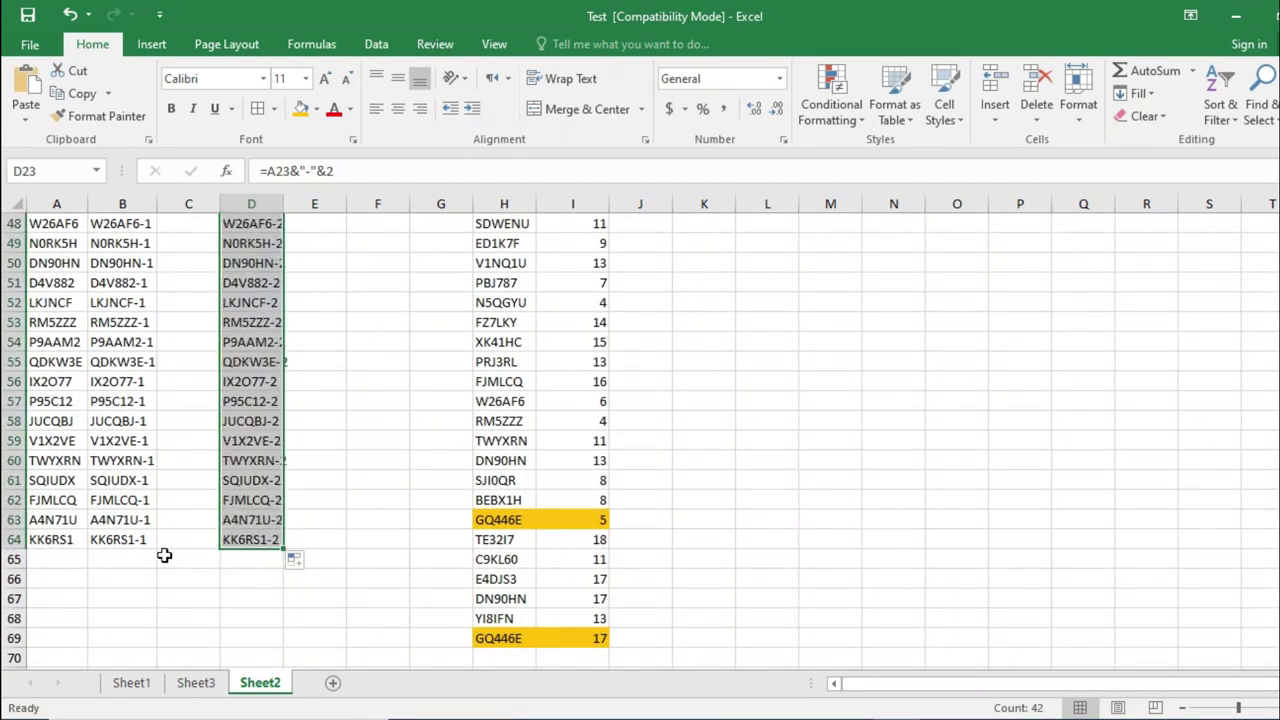
pyautogui.click(170, 555)
pyautogui.scroll(12, 170, 549)
pyautogui.scroll(4, 190, 500)
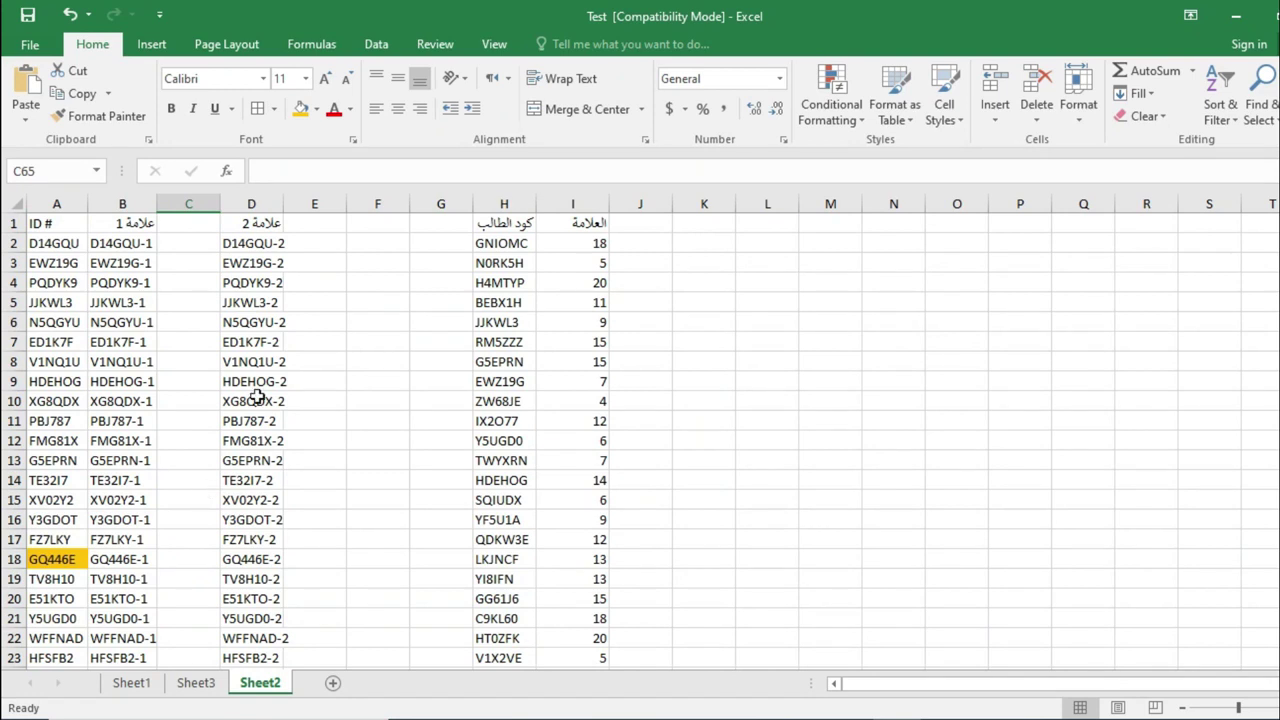
pyautogui.moveTo(283, 204); pyautogui.dragTo(293, 204)
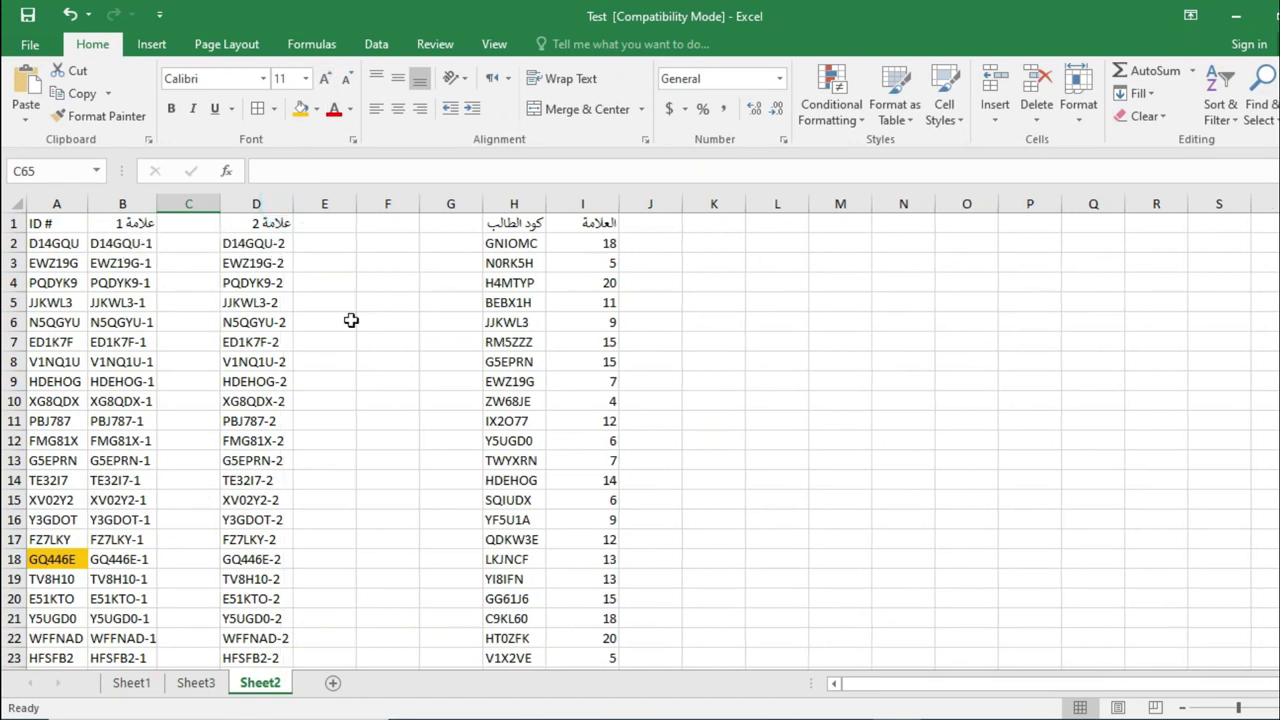
# Step: Try a =H2&"-"& formula in G2, cancel it, and reopen G2 in the formula bar
pyautogui.click(121, 250)
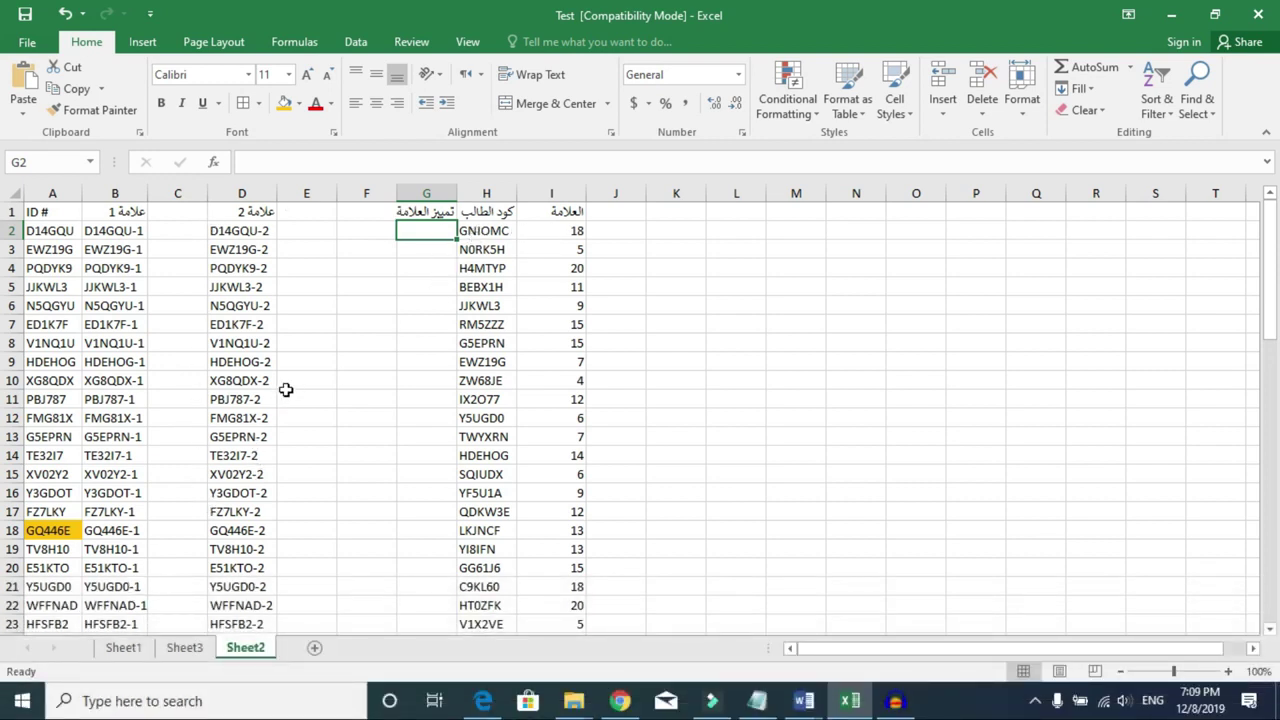
pyautogui.write('=')
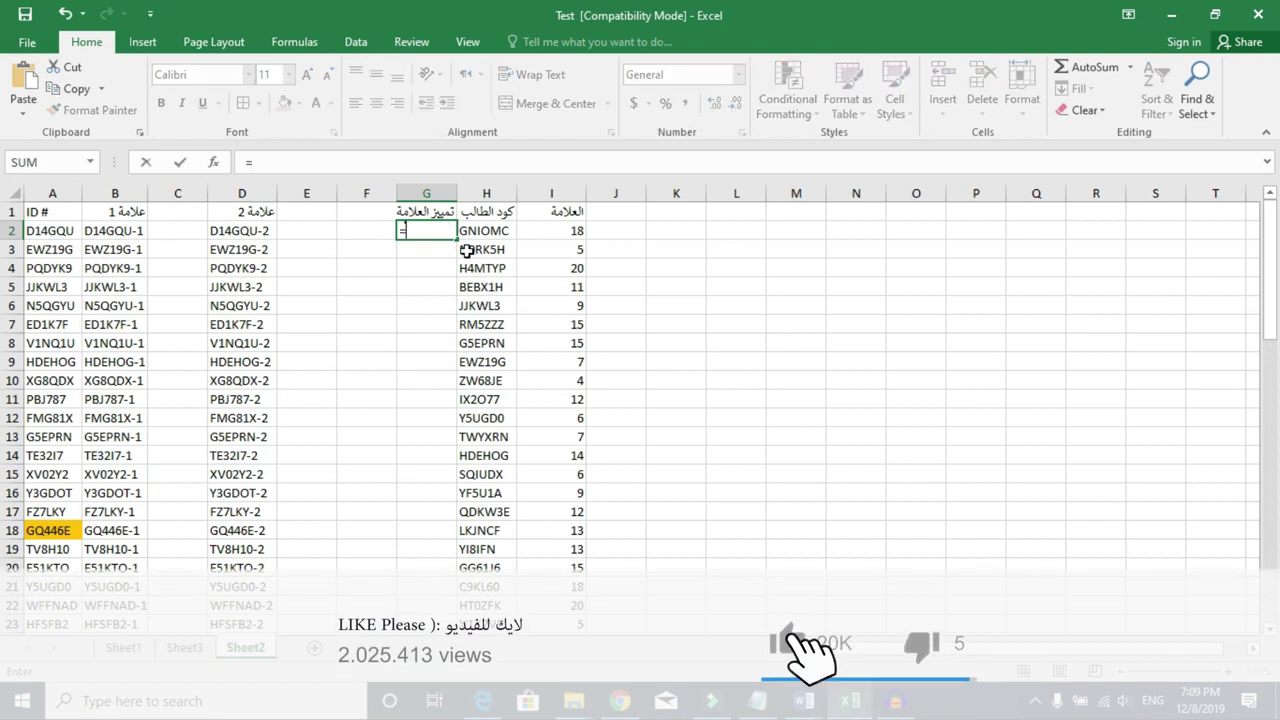
pyautogui.click(475, 232)
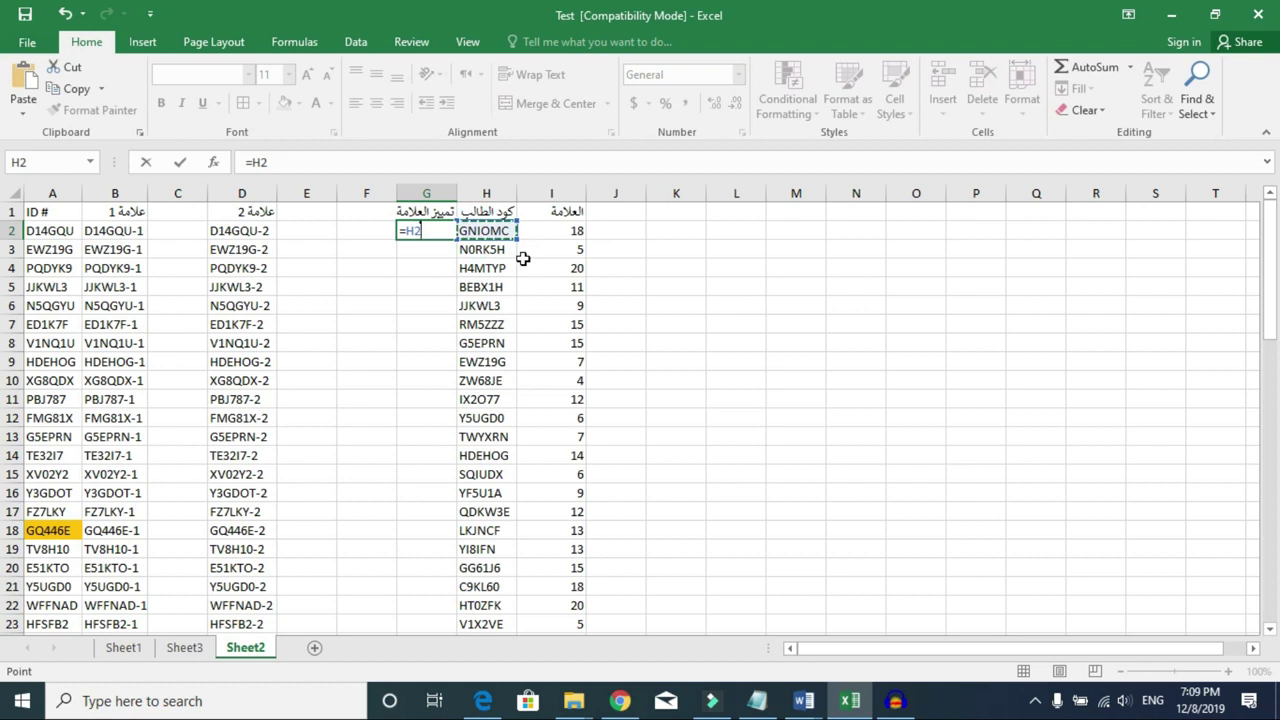
pyautogui.write('&"-"')
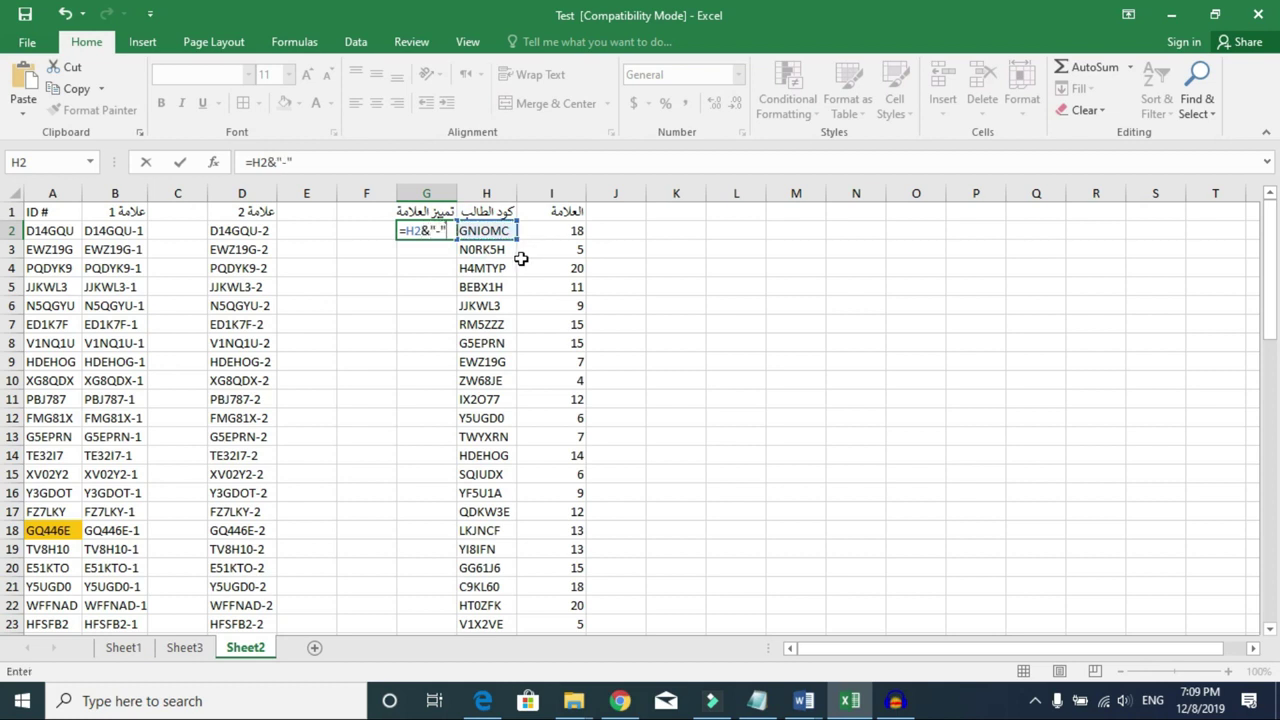
pyautogui.write('&')
pyautogui.write('ffff')
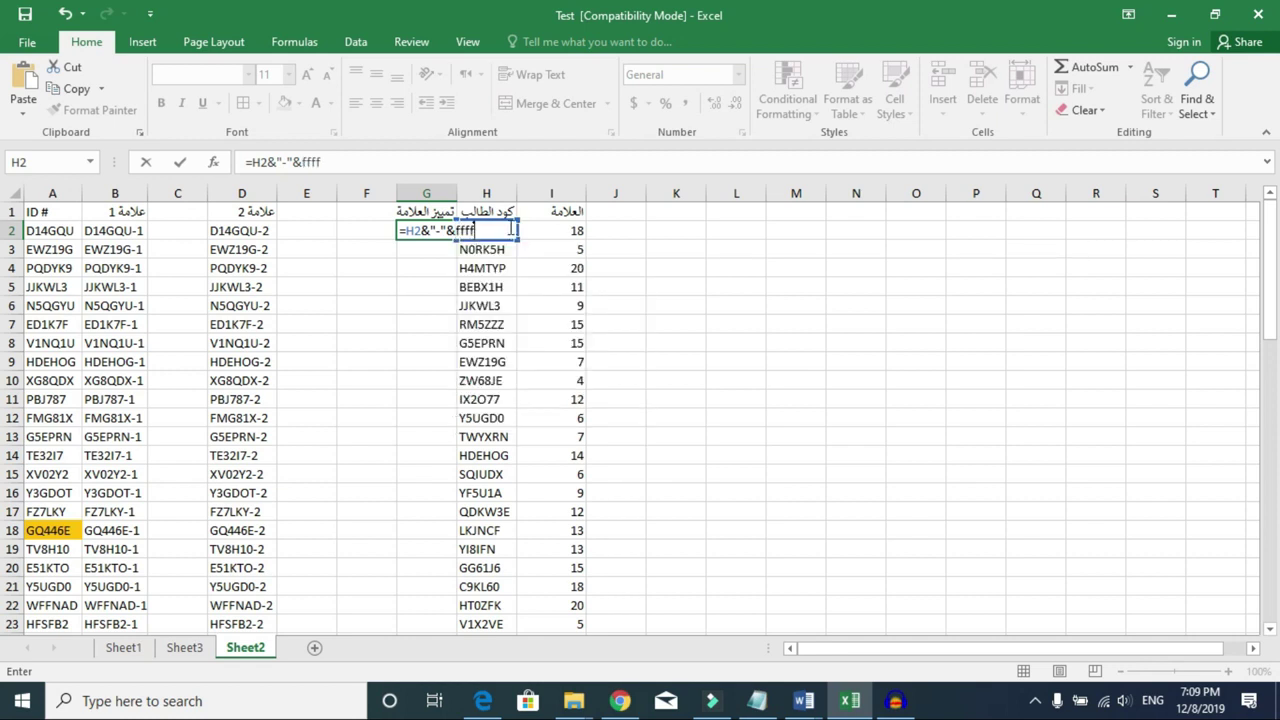
pyautogui.press('Escape')
pyautogui.click(414, 230)
pyautogui.click(323, 164)
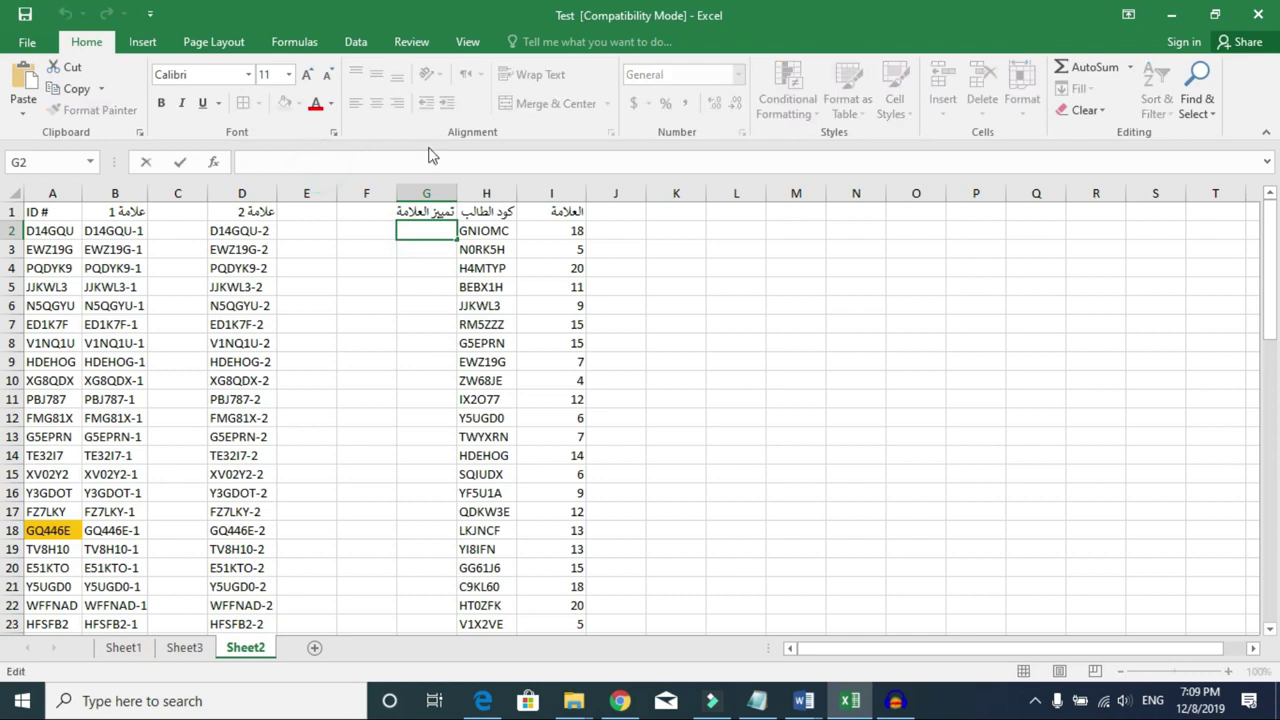
# Step: Enter =H2&"-"&COUNTIF($H$2:H2,H2) in G2, anchoring the range start with F4
pyautogui.write('=')
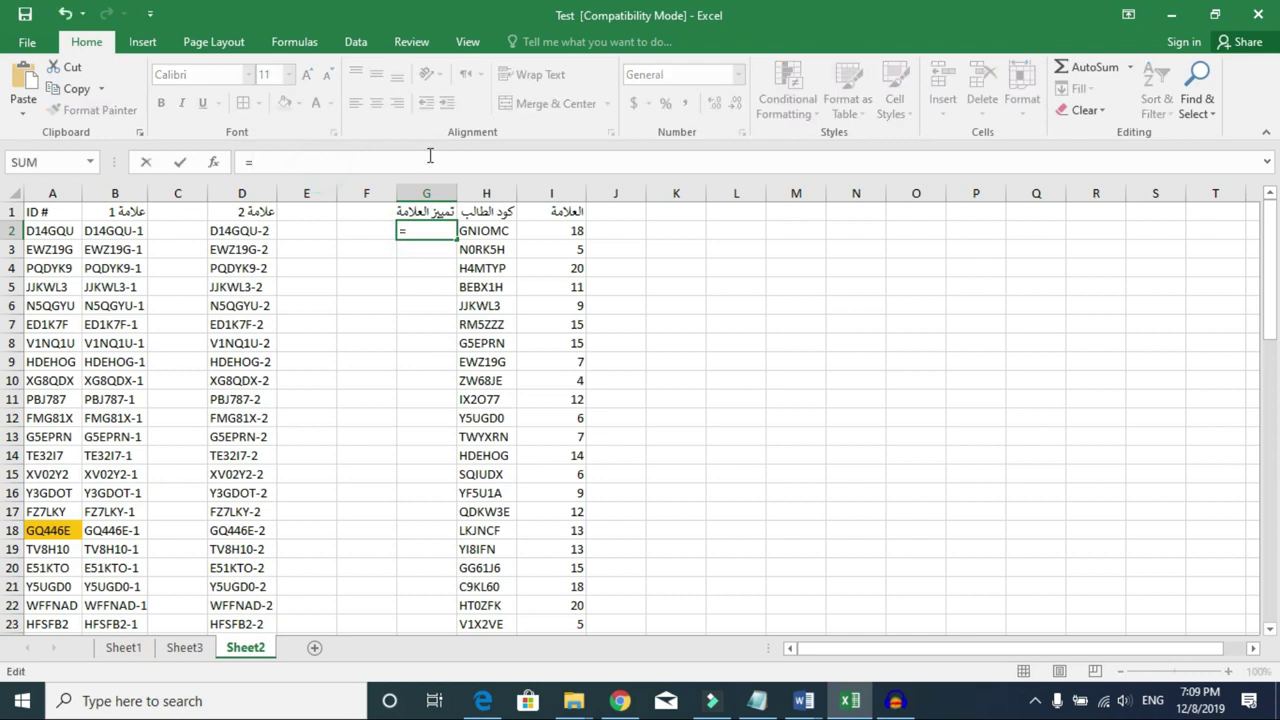
pyautogui.click(474, 229)
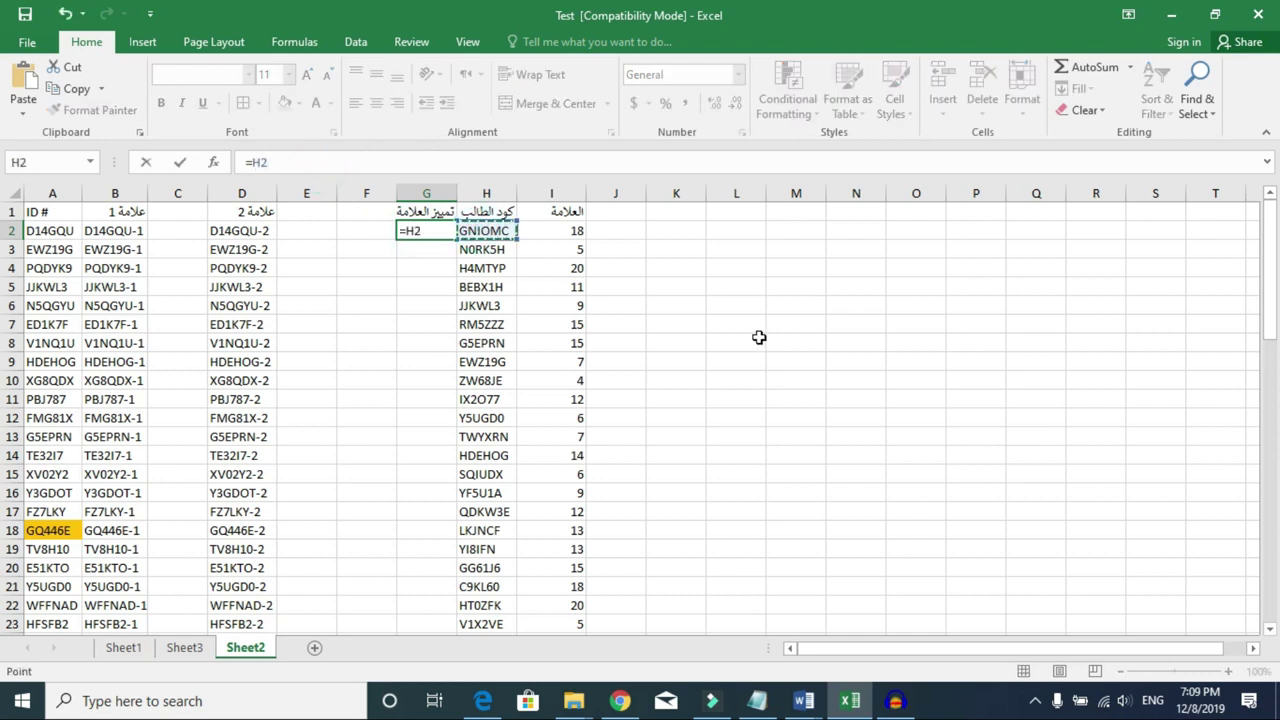
pyautogui.write('&"-"')
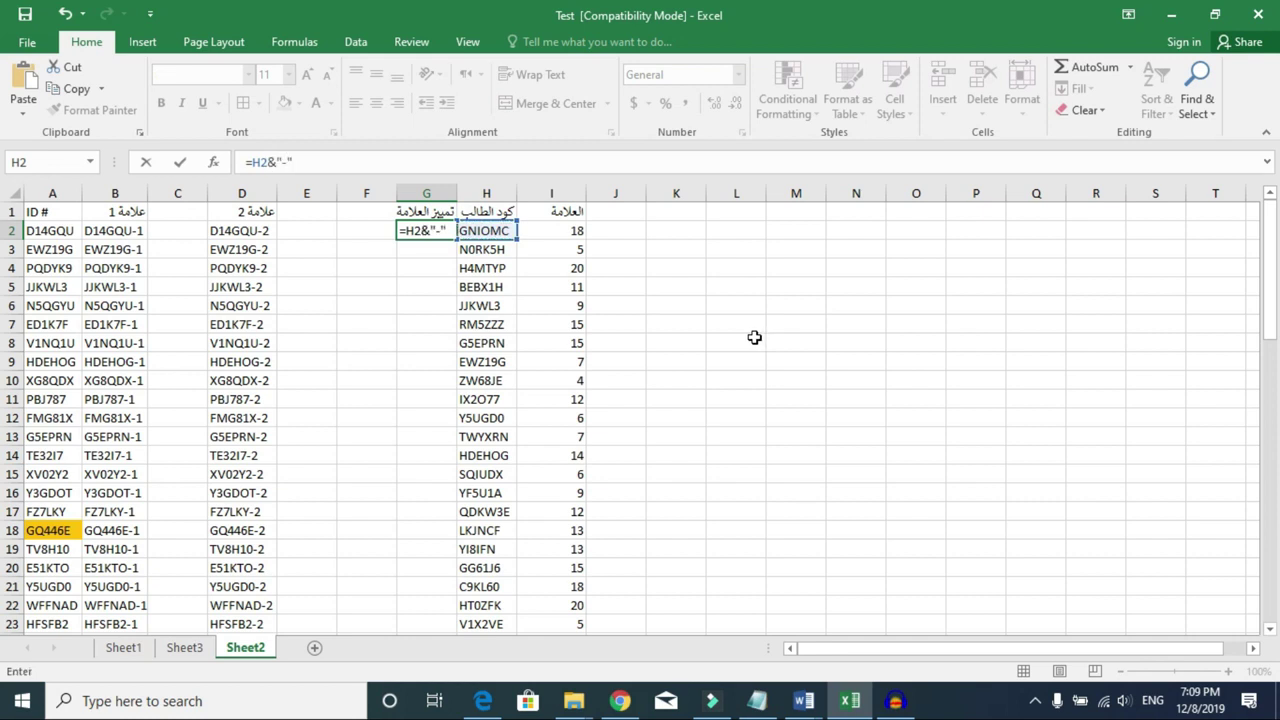
pyautogui.write('&')
pyautogui.write('coun')
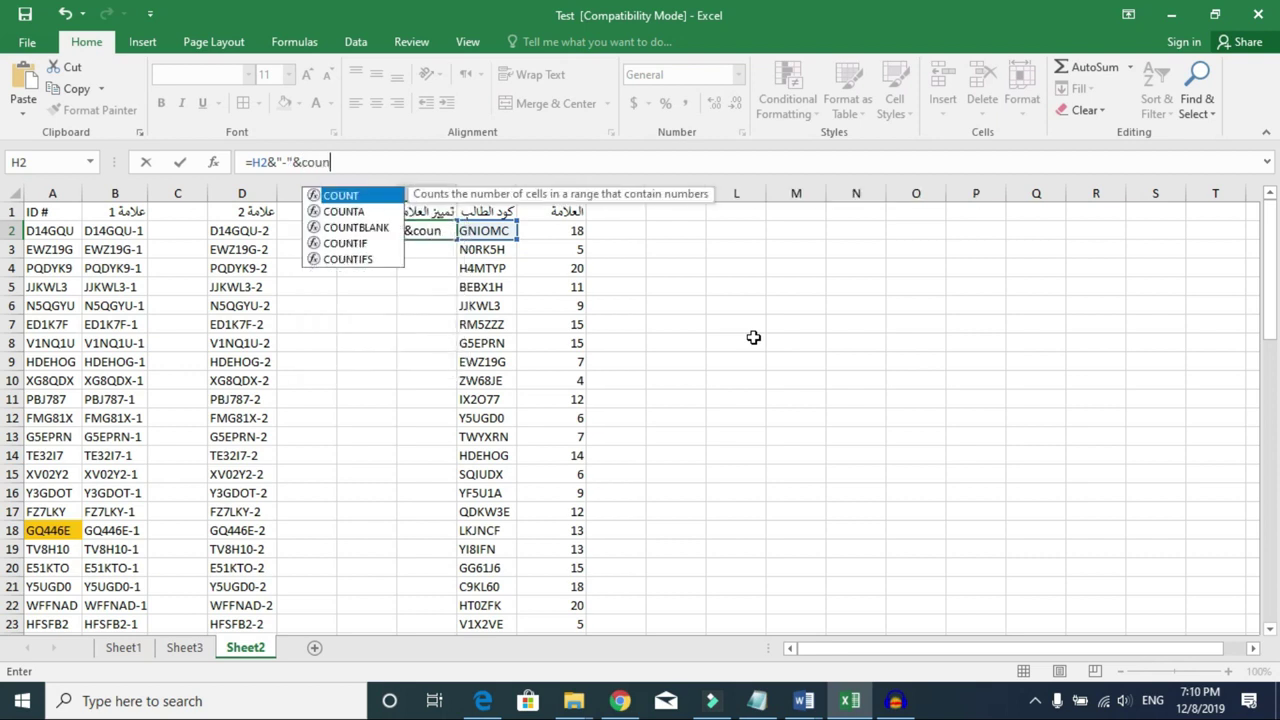
pyautogui.write('tif')
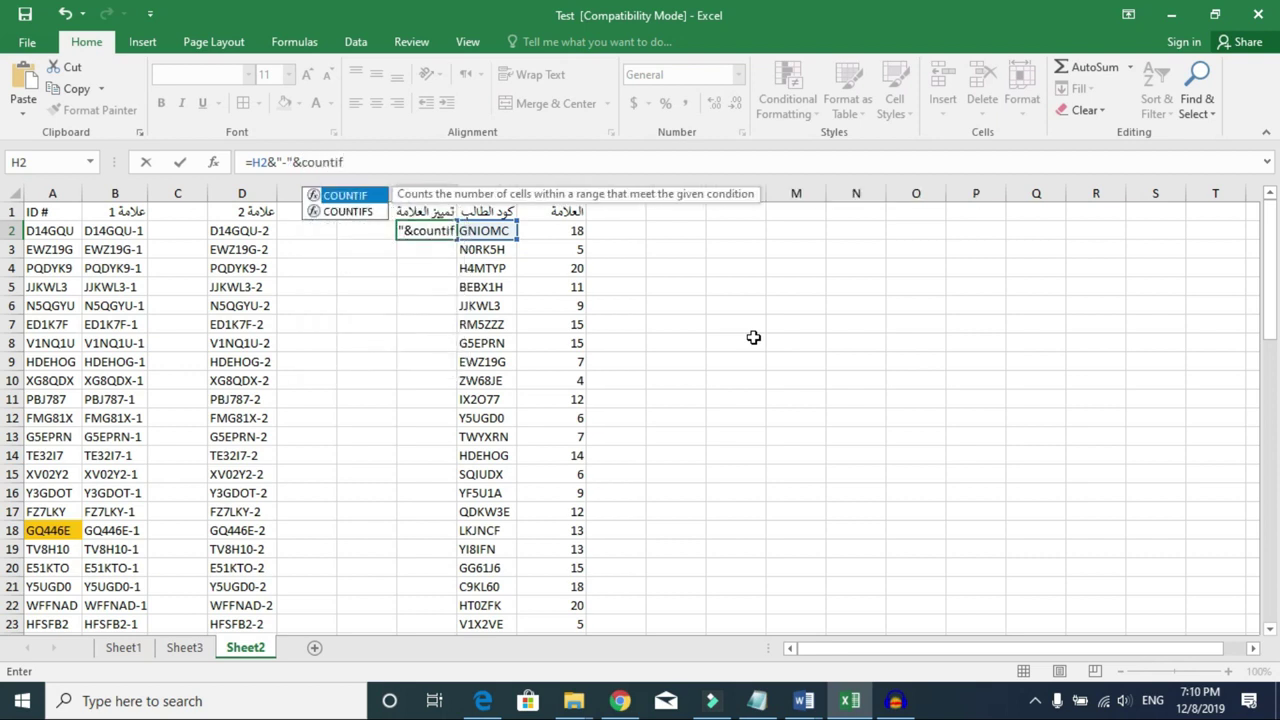
pyautogui.press('Tab')
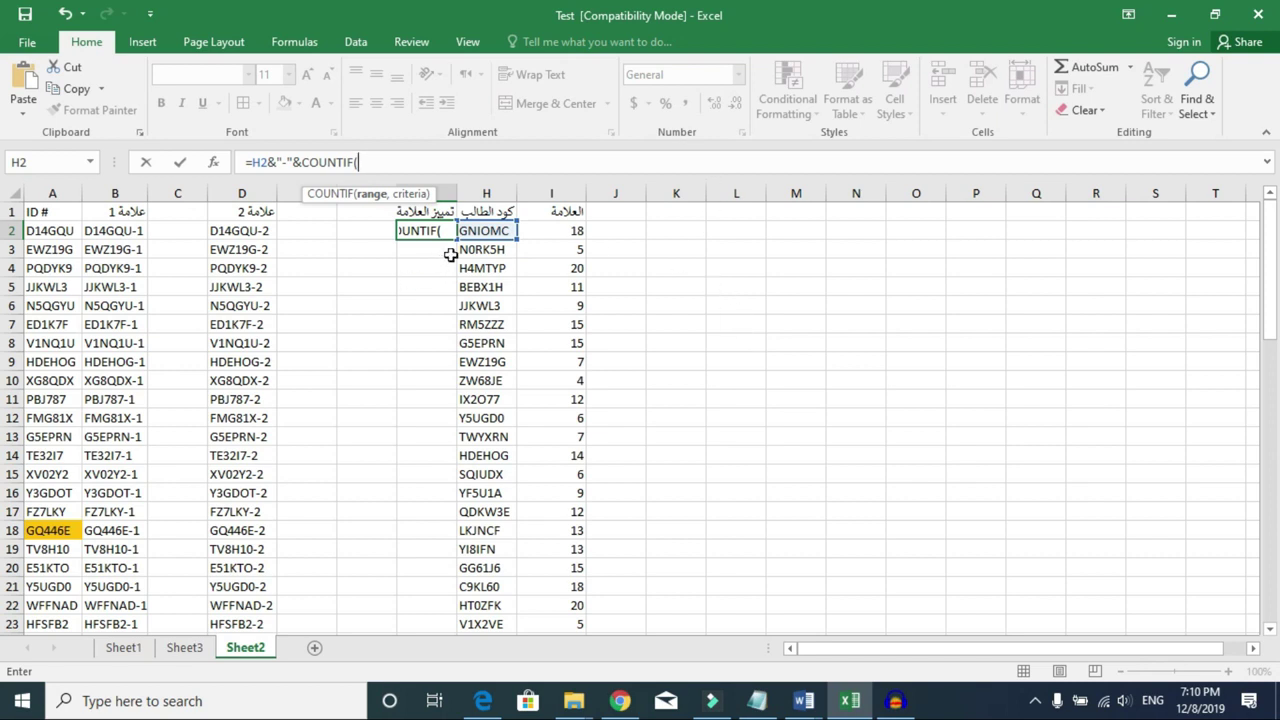
pyautogui.click(493, 231)
pyautogui.press('F8')
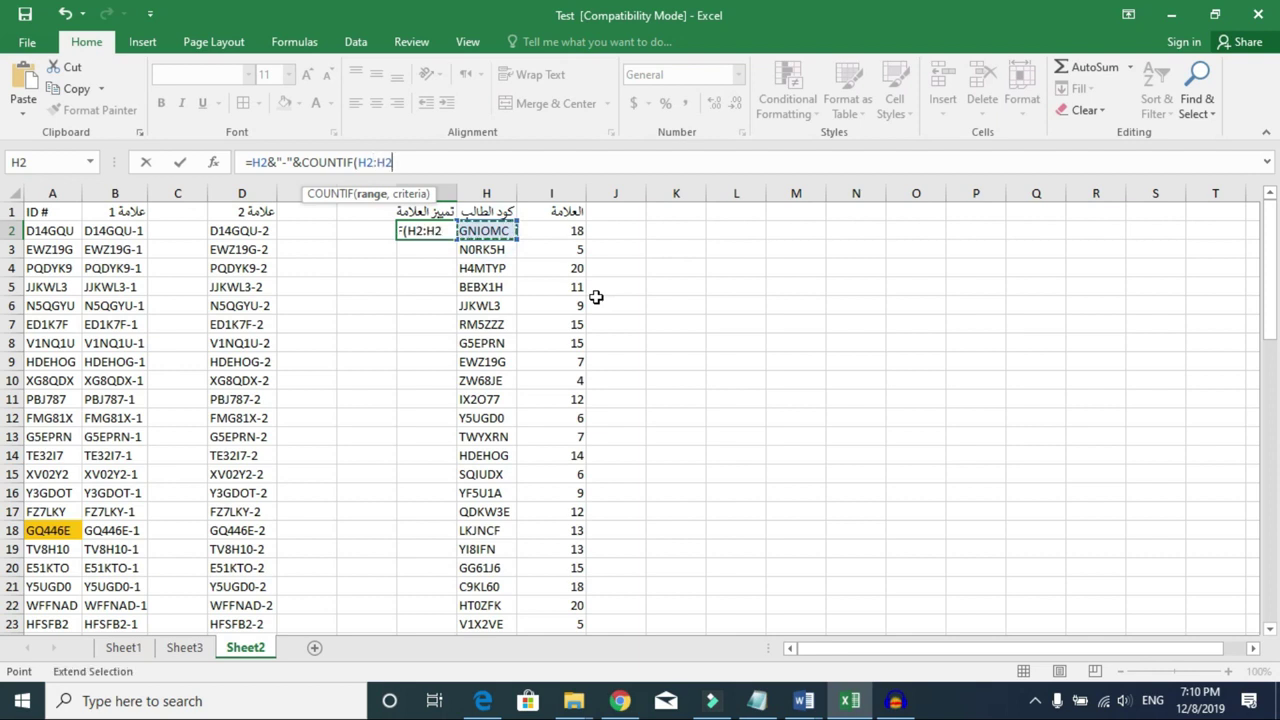
pyautogui.click(364, 158)
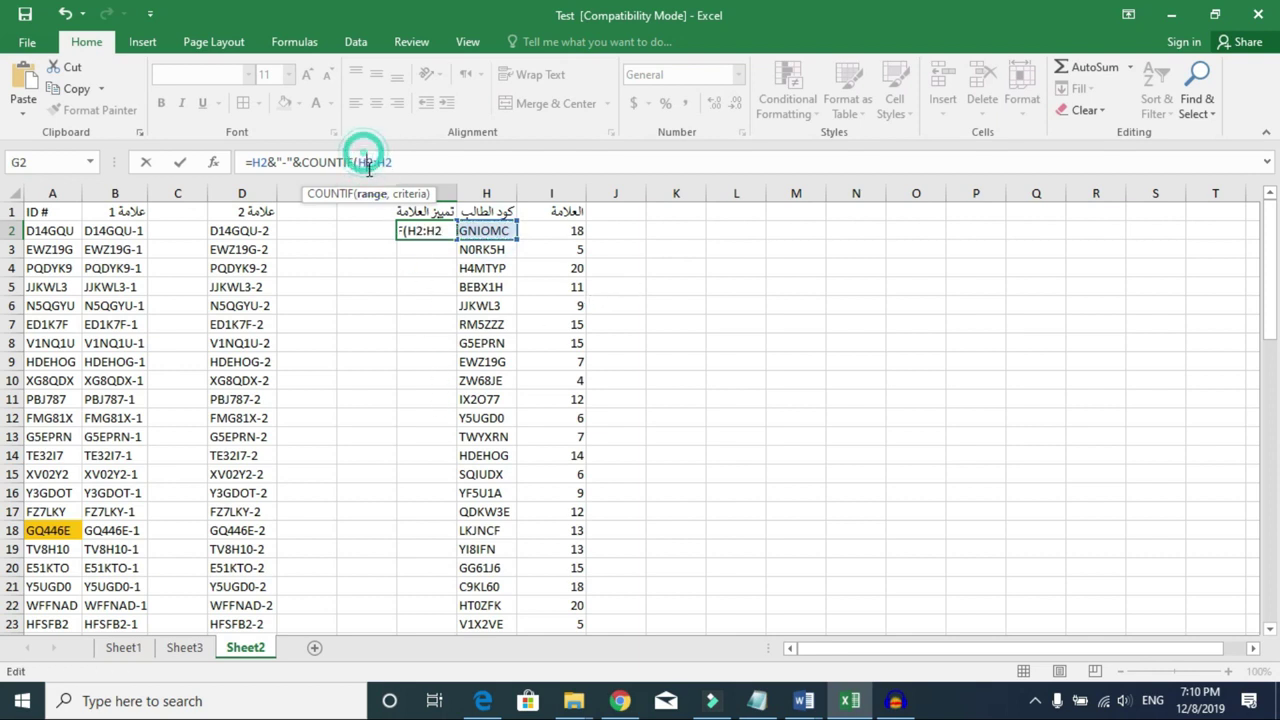
pyautogui.press('F4')
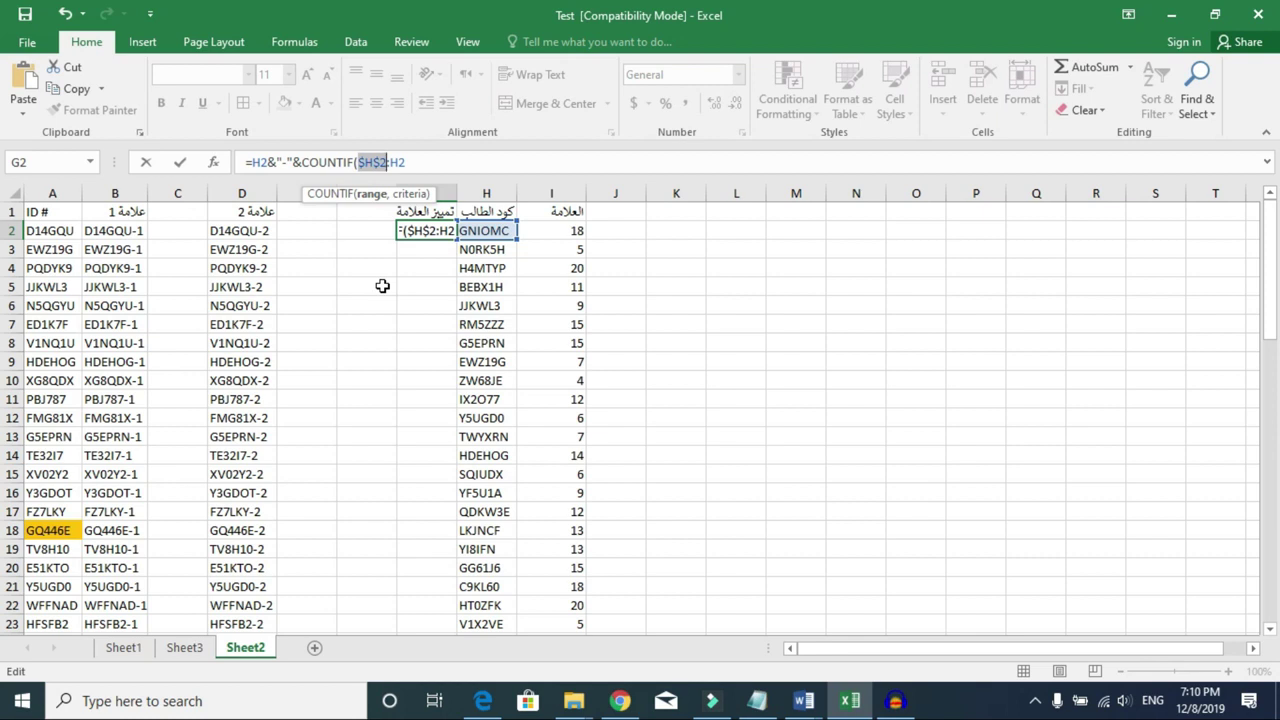
pyautogui.click(426, 163)
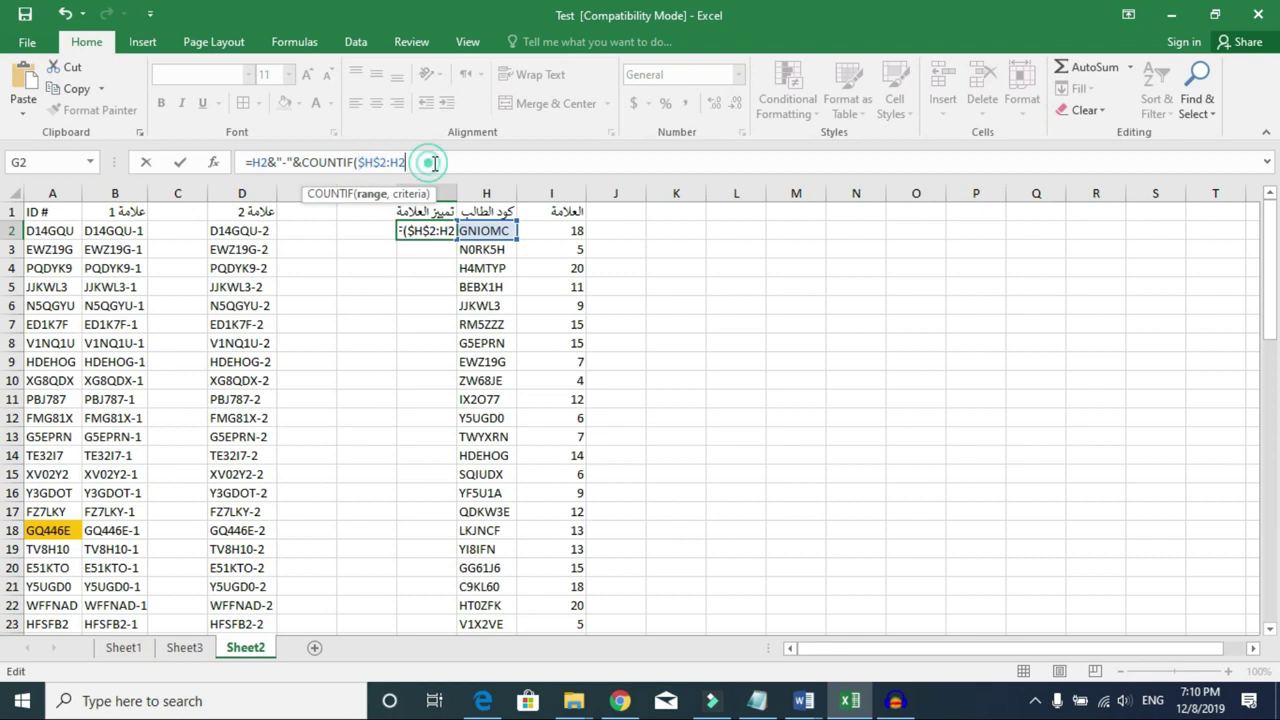
pyautogui.write(',')
pyautogui.click(487, 231)
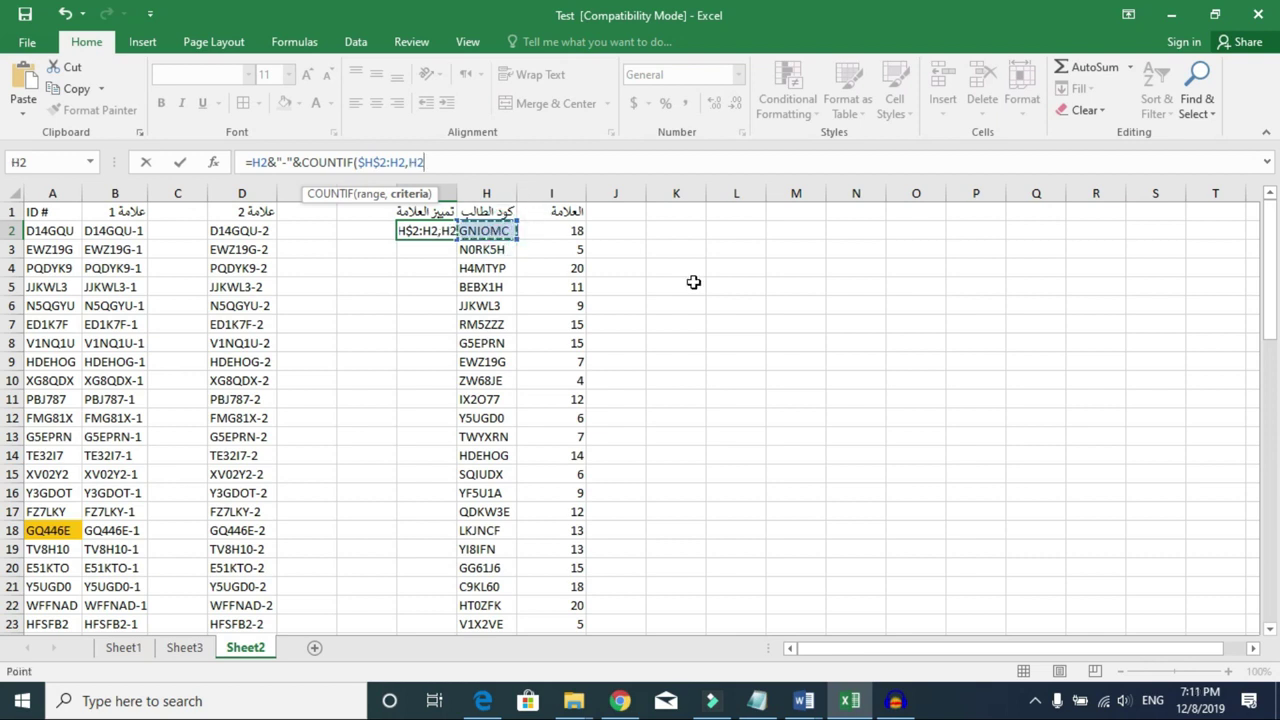
pyautogui.write(')')
pyautogui.press('Return')
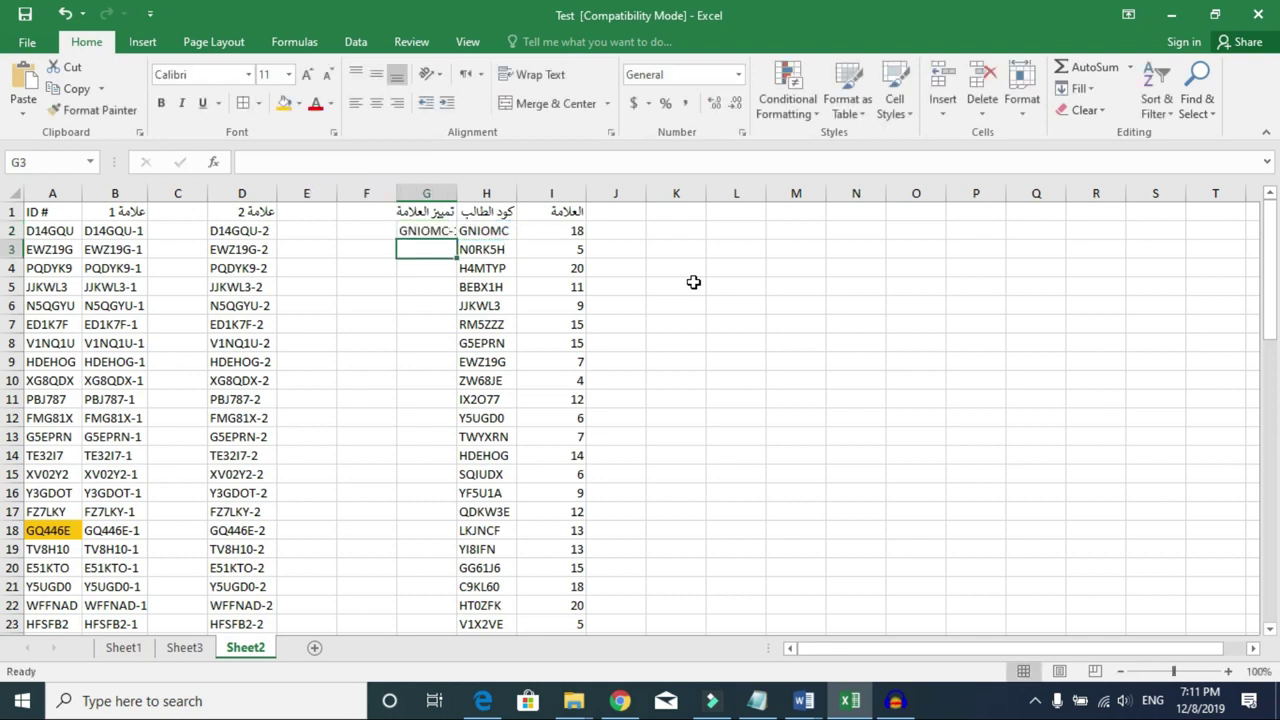
pyautogui.doubleClick(457, 193)
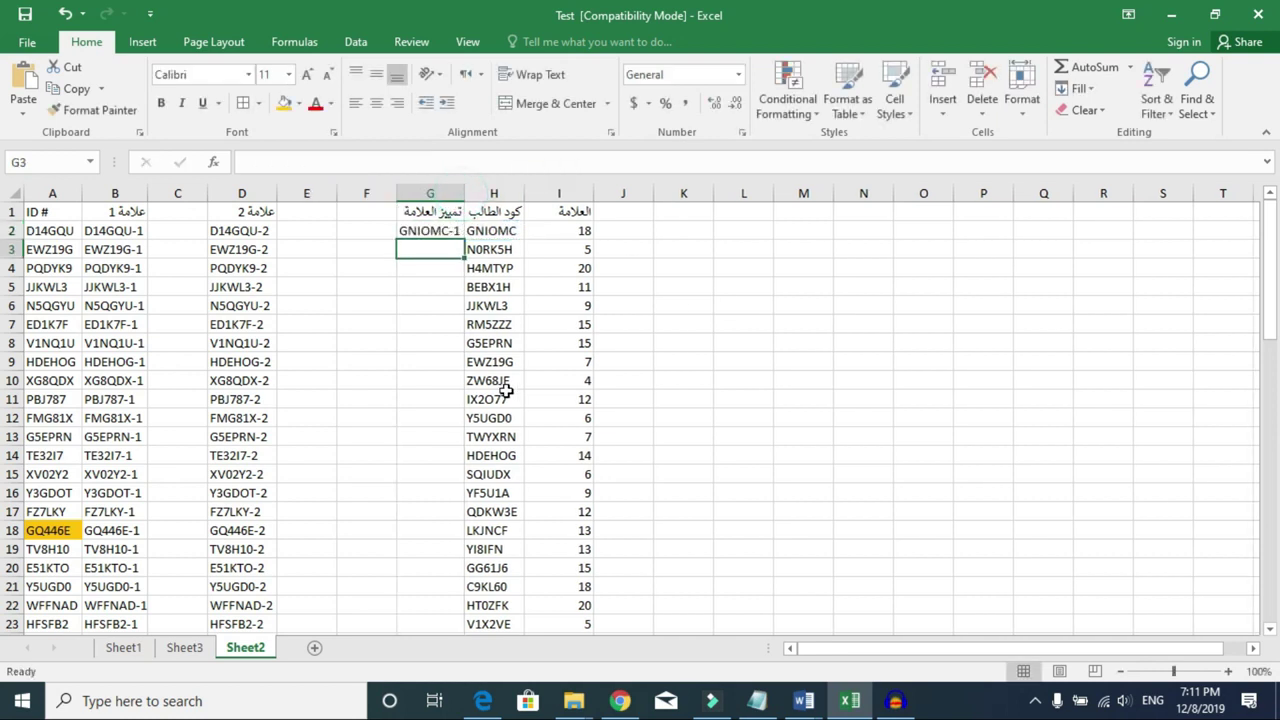
pyautogui.click(447, 232)
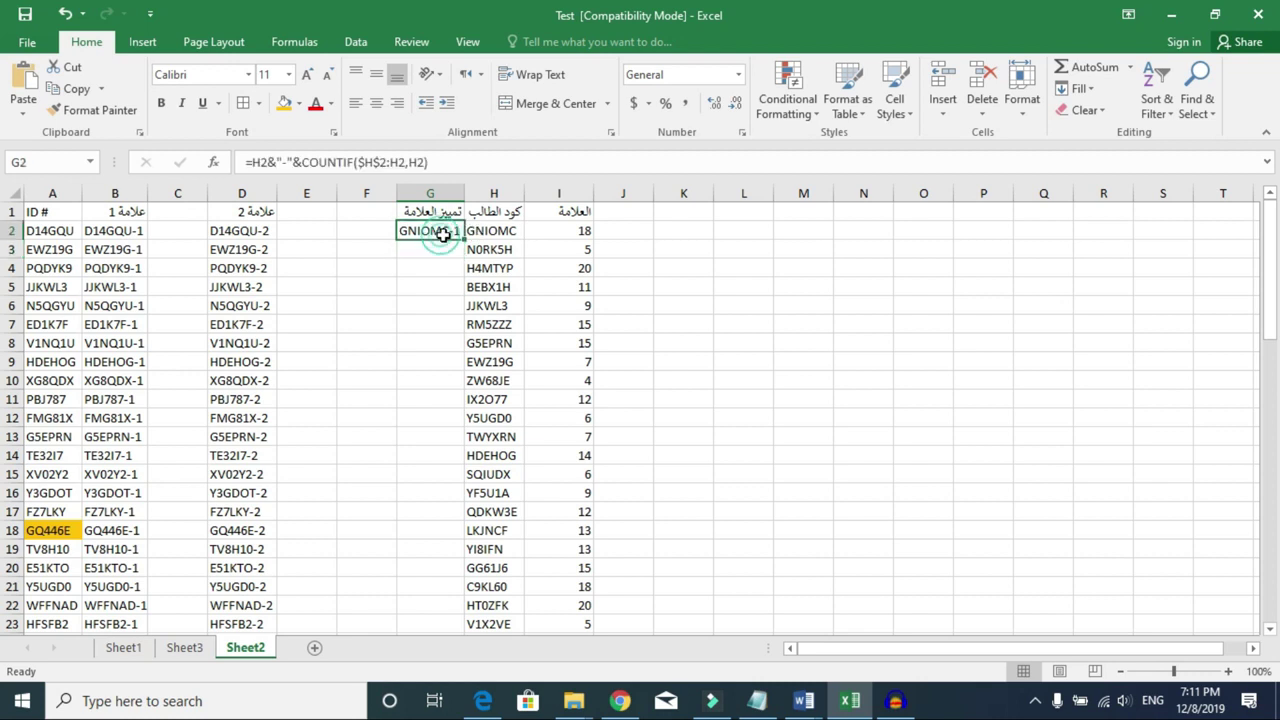
pyautogui.doubleClick(463, 240)
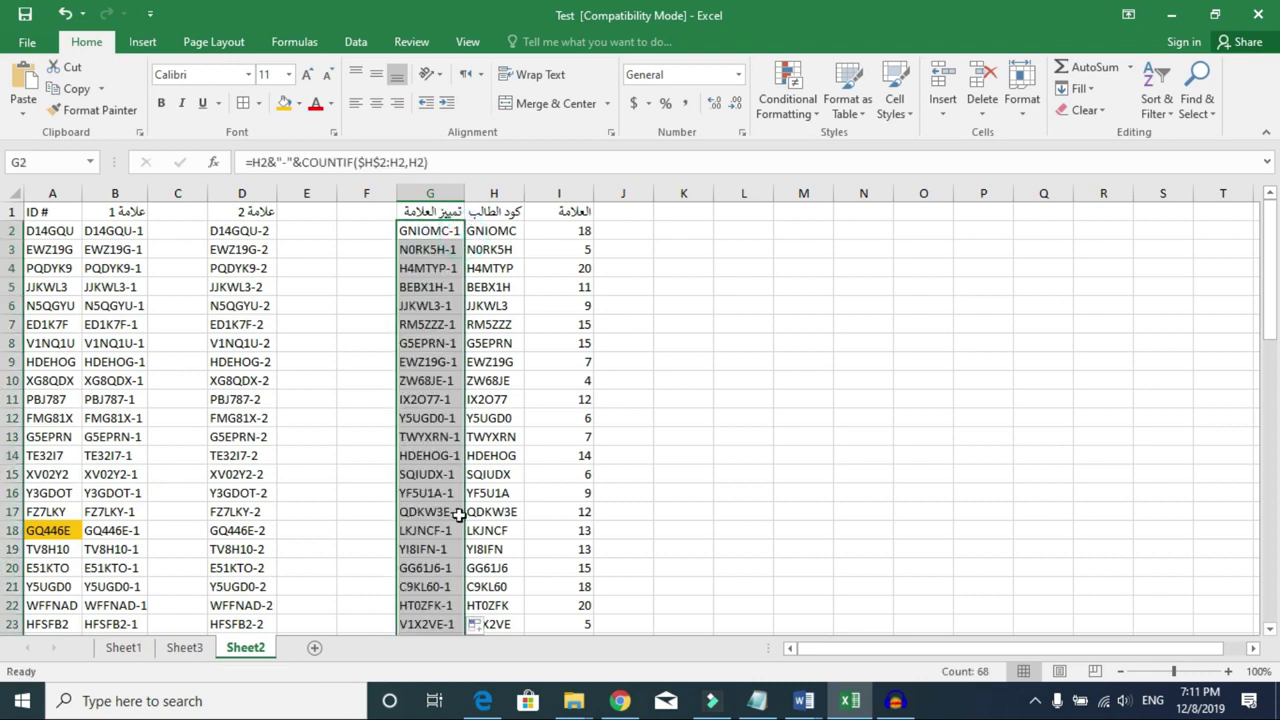
pyautogui.click(478, 251)
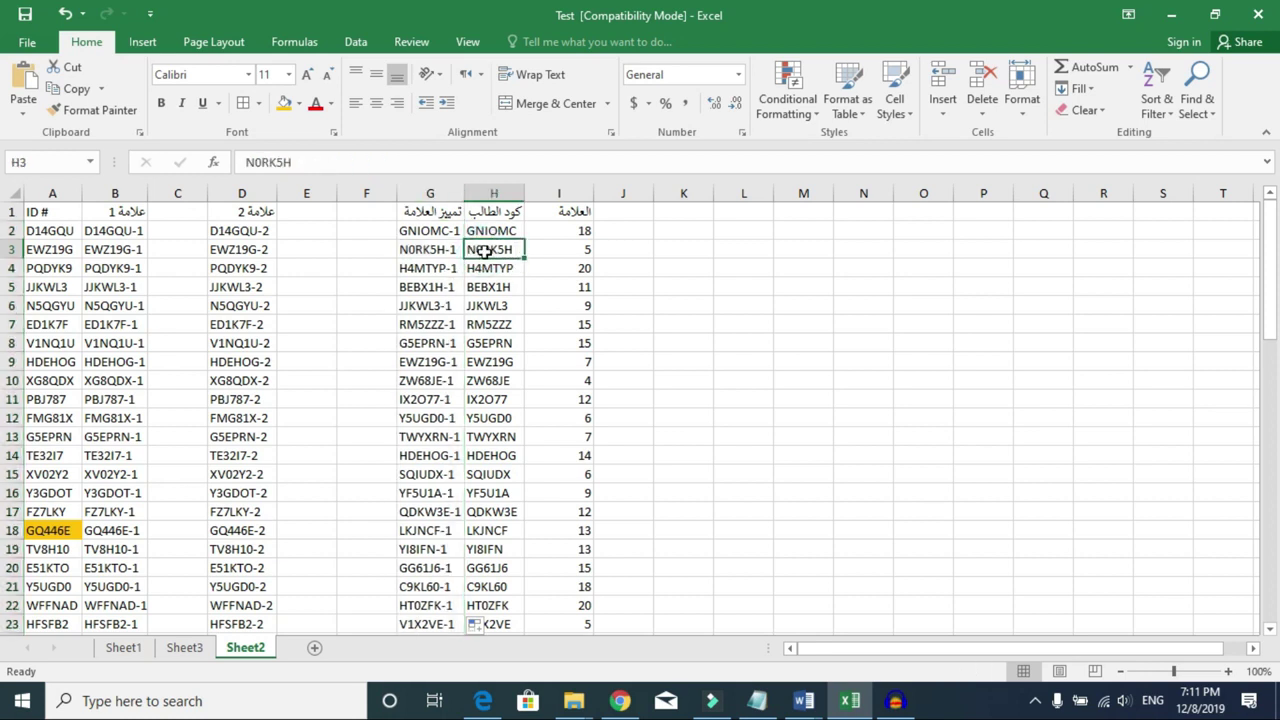
pyautogui.click(440, 251)
pyautogui.doubleClick(440, 251)
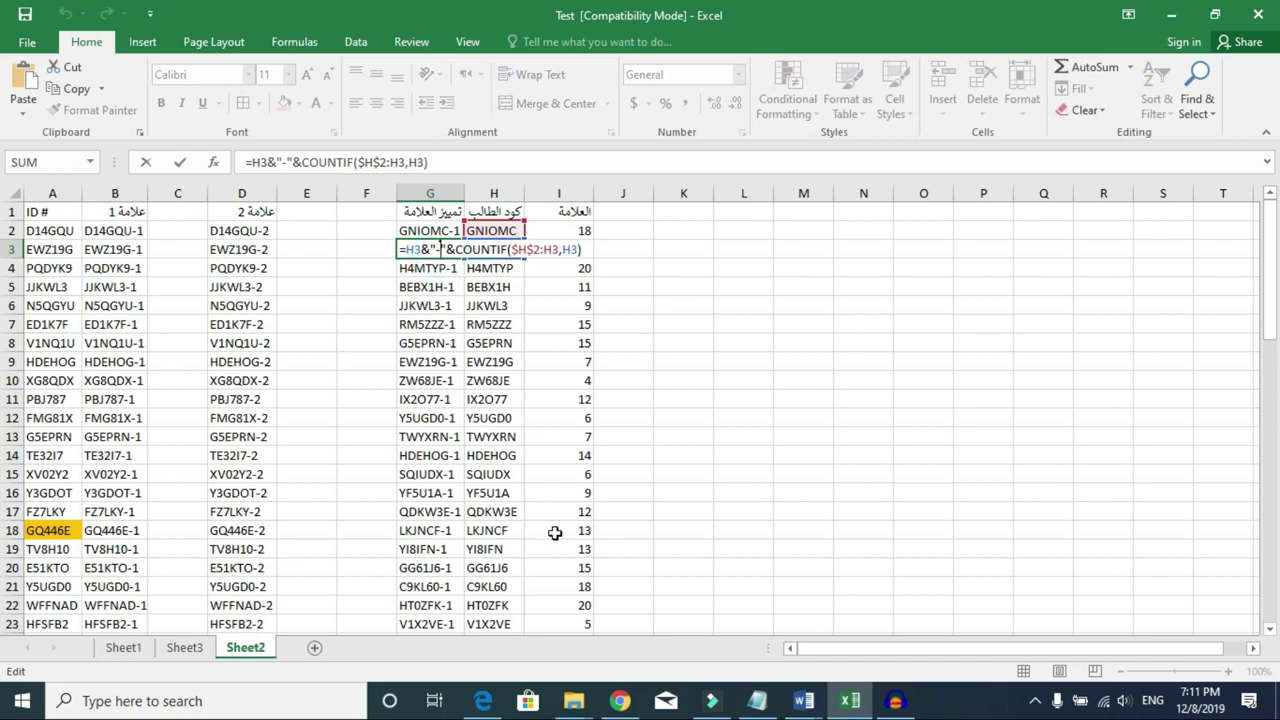
pyautogui.click(440, 341)
pyautogui.press('Return')
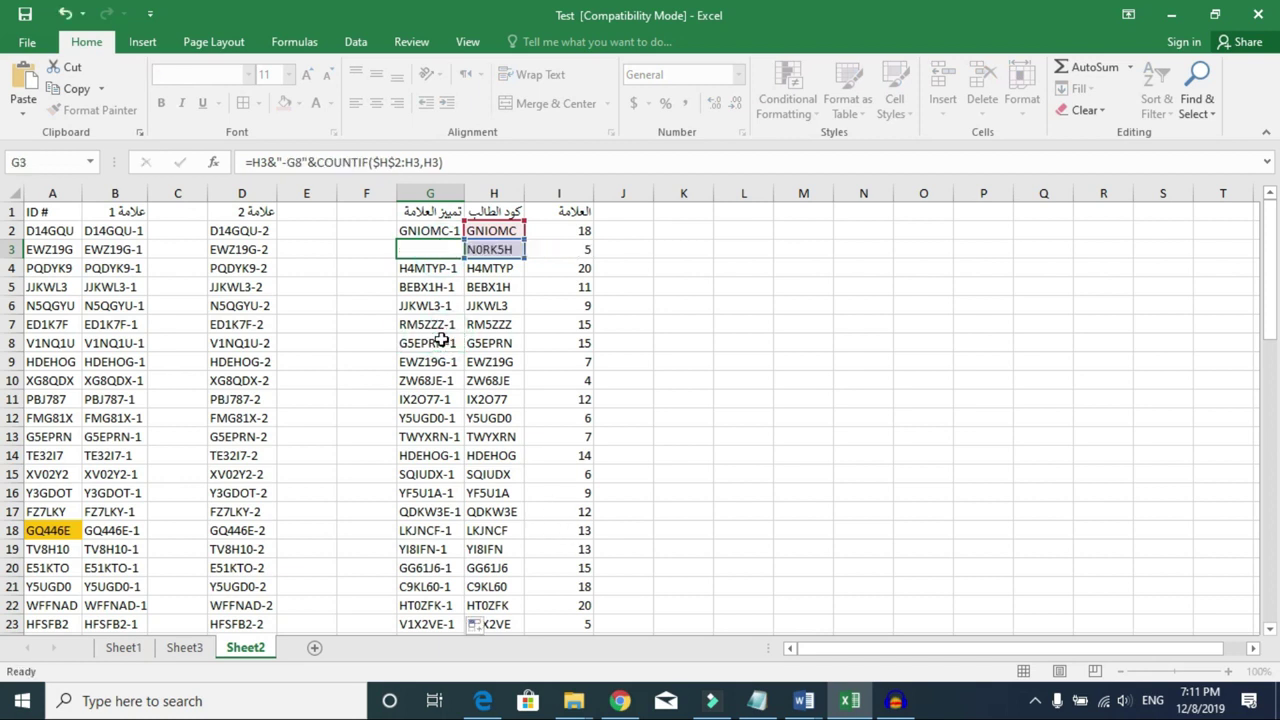
pyautogui.hotkey('ctrl', 'z')
pyautogui.doubleClick(440, 341)
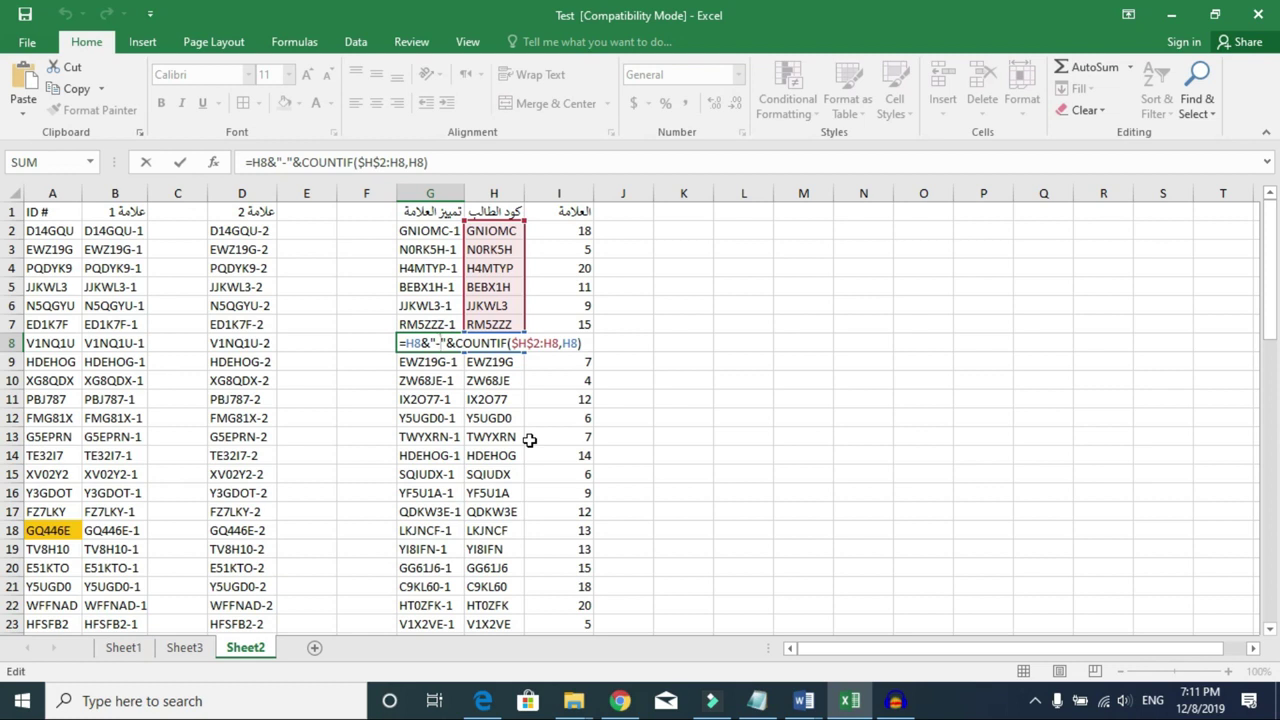
pyautogui.hotkey('ctrl', 'Return')
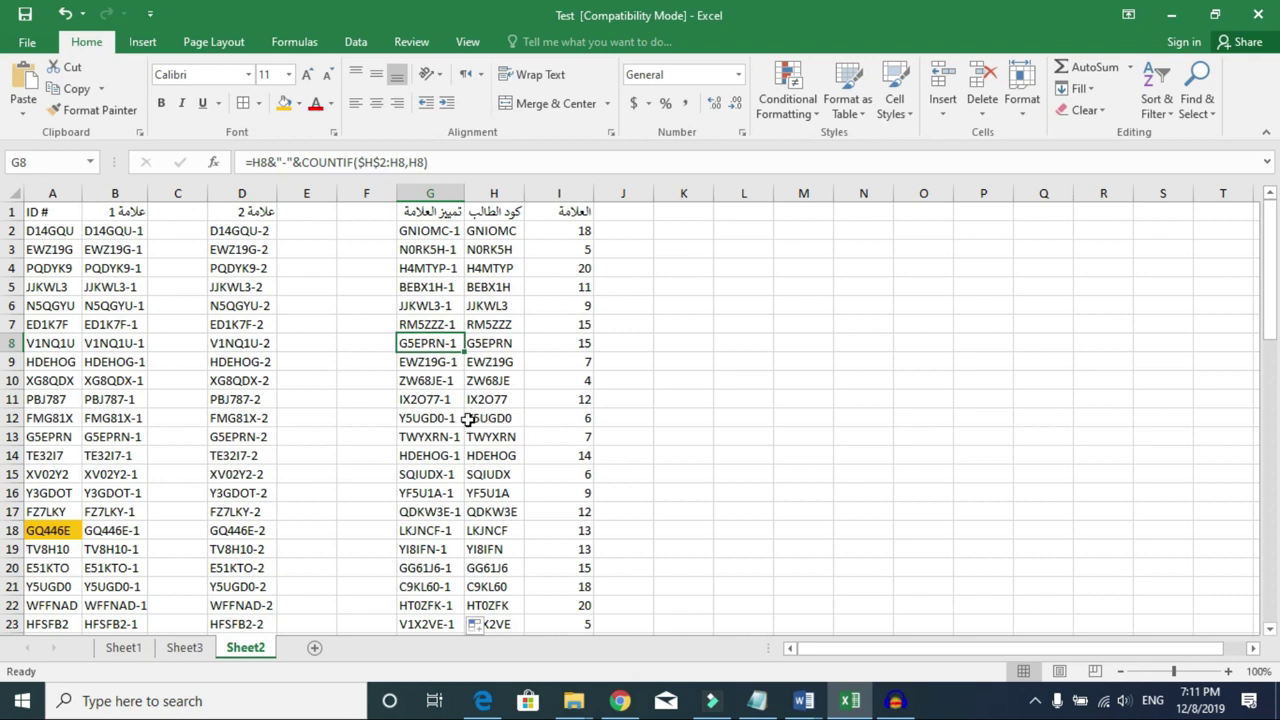
pyautogui.scroll(-6, 466, 422)
pyautogui.scroll(-3, 470, 423)
pyautogui.scroll(-3, 470, 423)
pyautogui.scroll(-5, 470, 423)
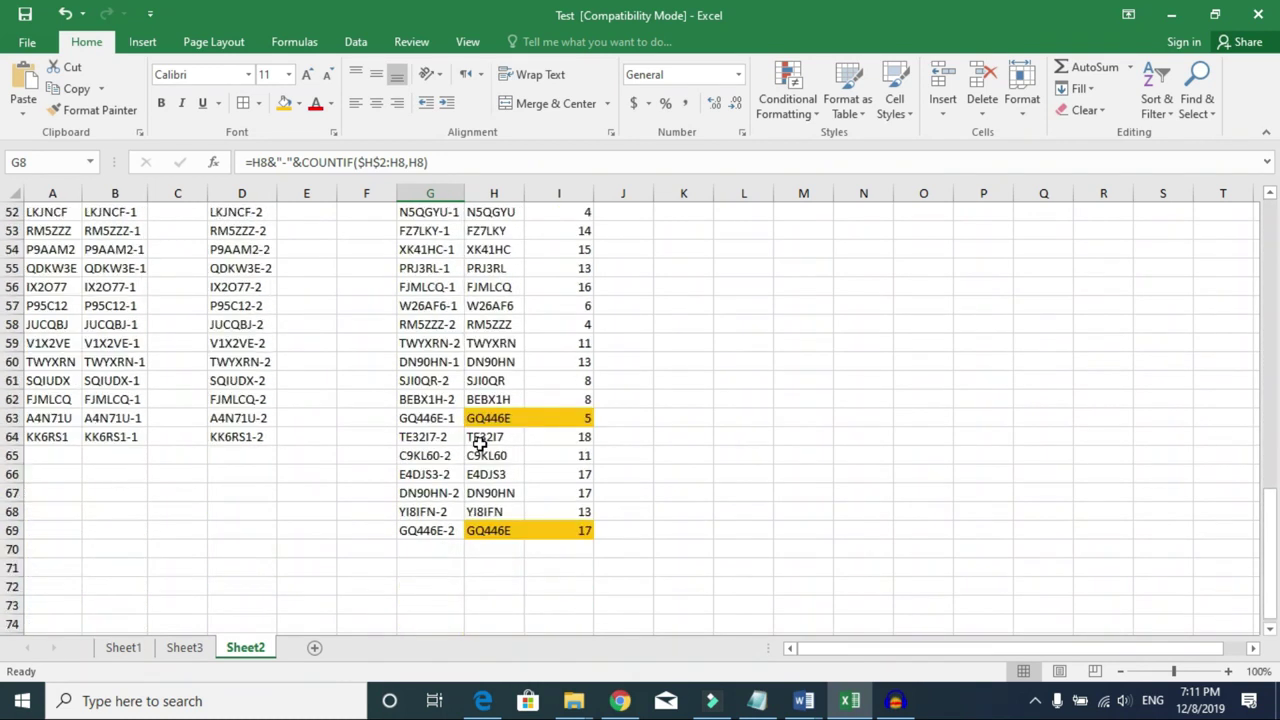
pyautogui.scroll(-2, 480, 430)
pyautogui.click(437, 420)
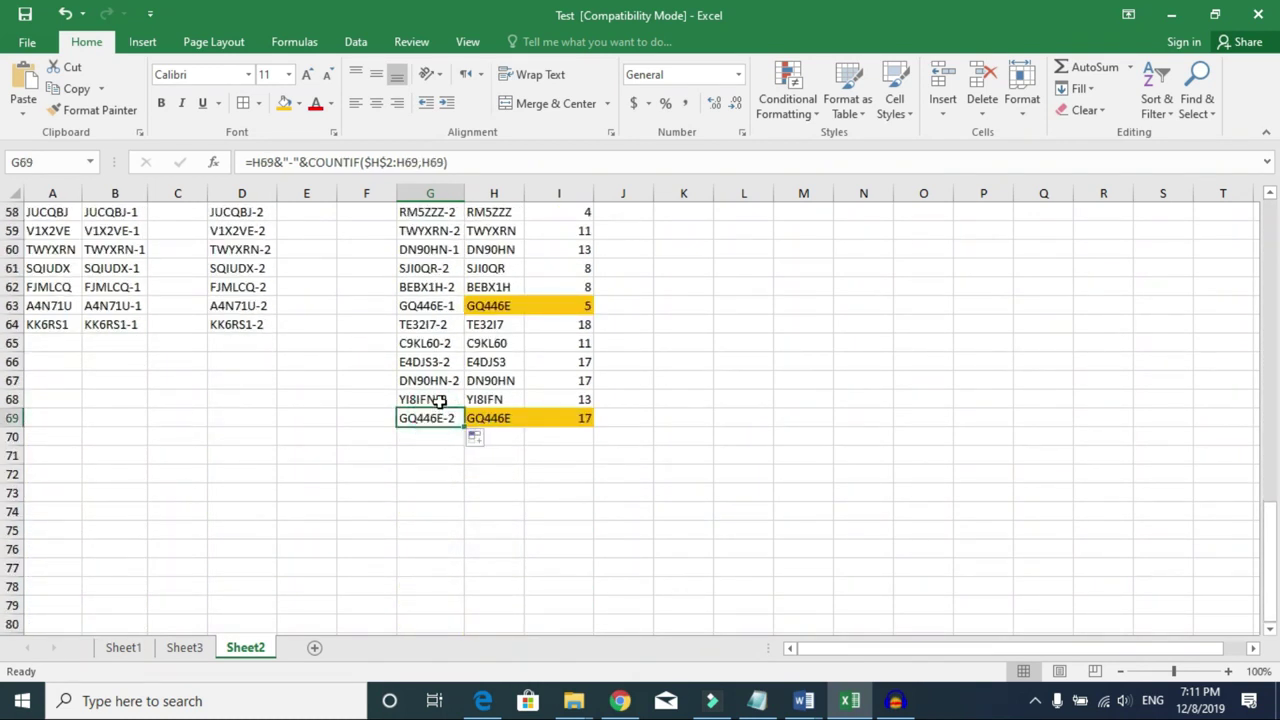
pyautogui.click(440, 306)
pyautogui.click(430, 416)
pyautogui.scroll(12, 444, 390)
pyautogui.scroll(7, 444, 390)
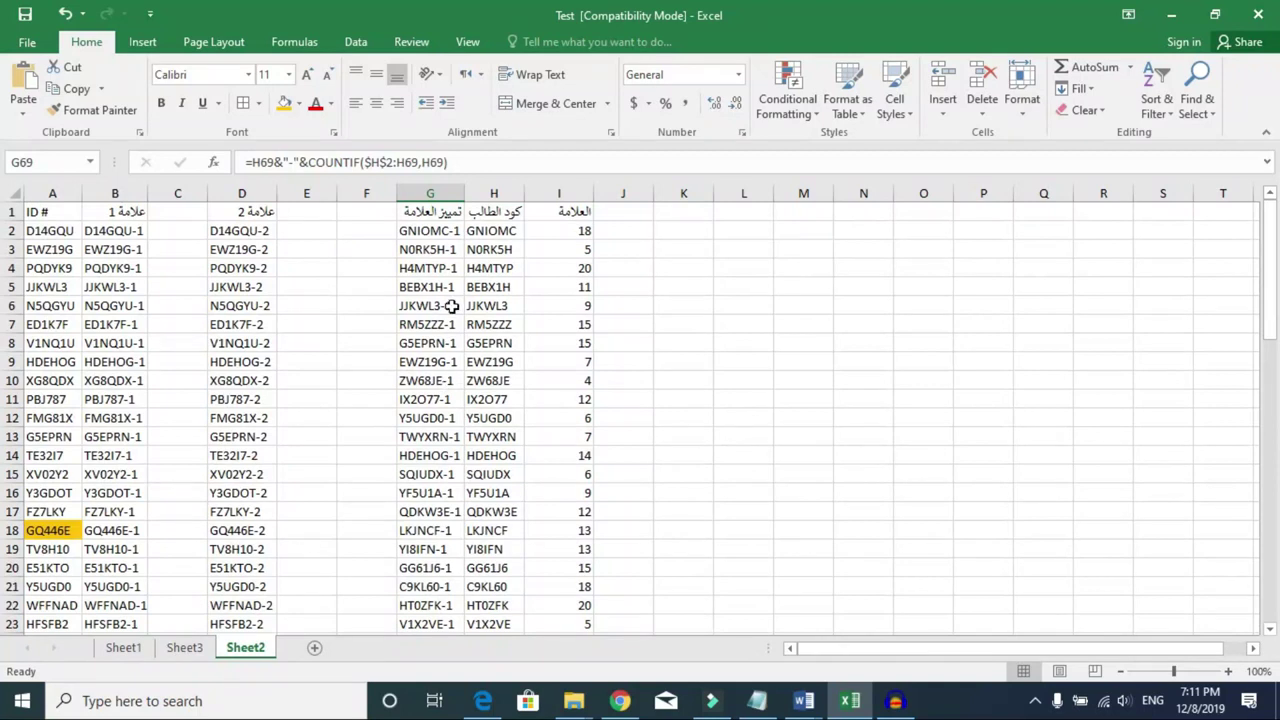
# Step: Enter =VLOOKUP(B2,G:H,2,0) in C2 to look up the first code
pyautogui.click(115, 193)
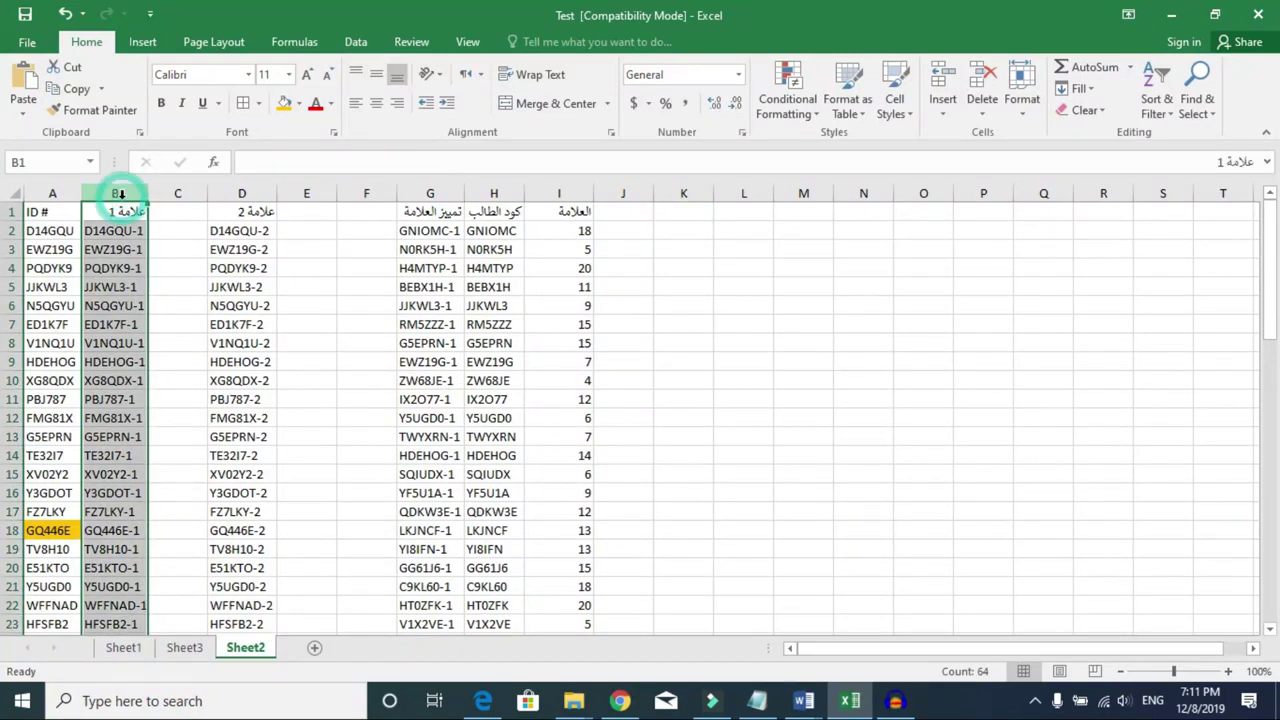
pyautogui.click(237, 195)
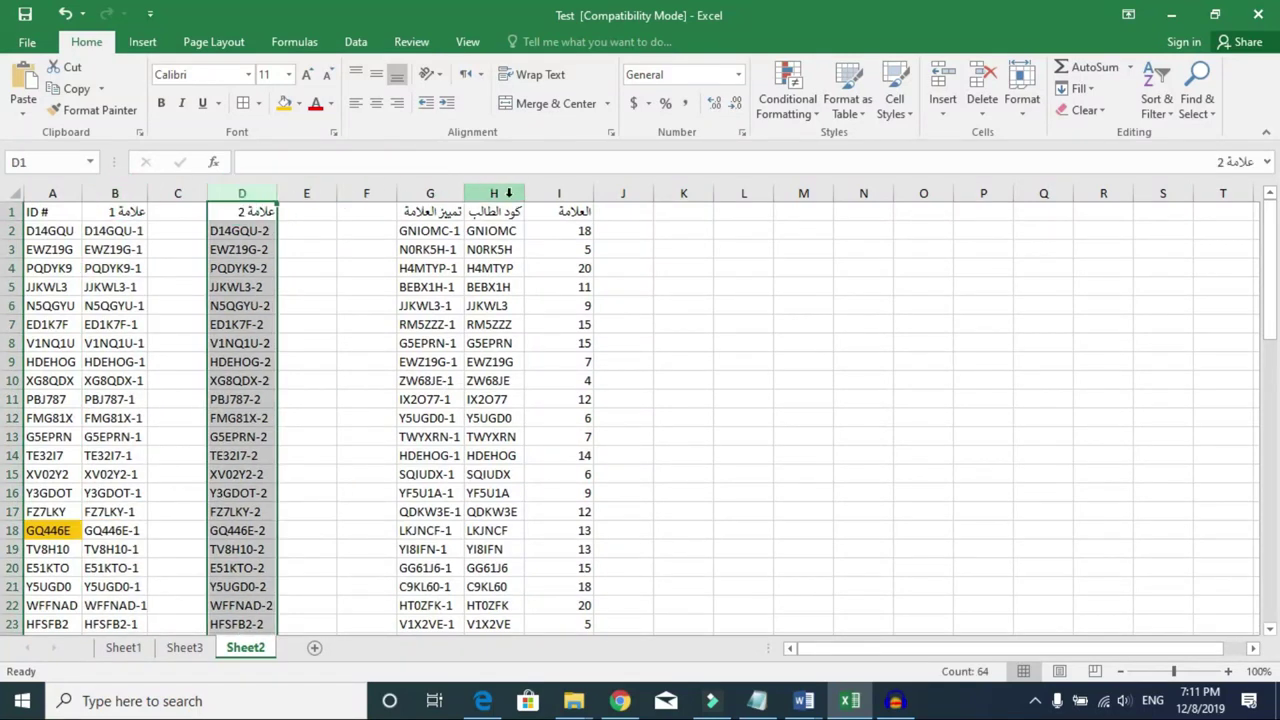
pyautogui.click(430, 193)
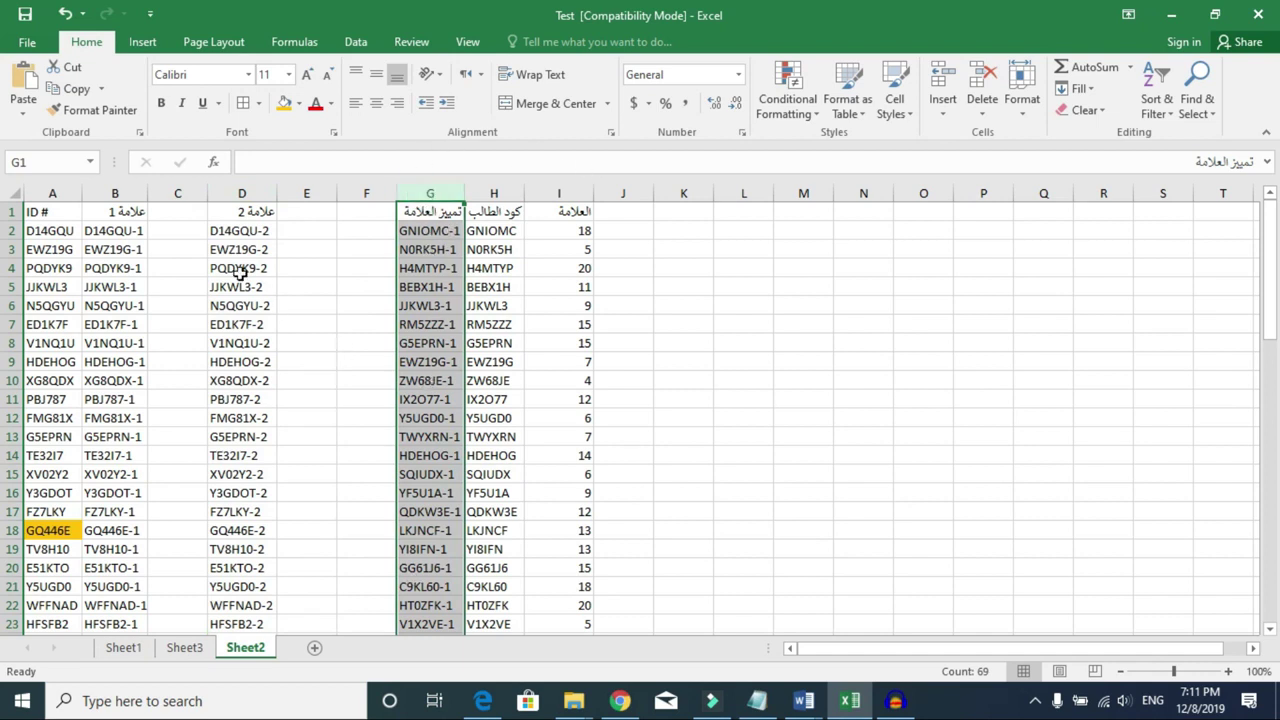
pyautogui.click(177, 231)
pyautogui.write('=v')
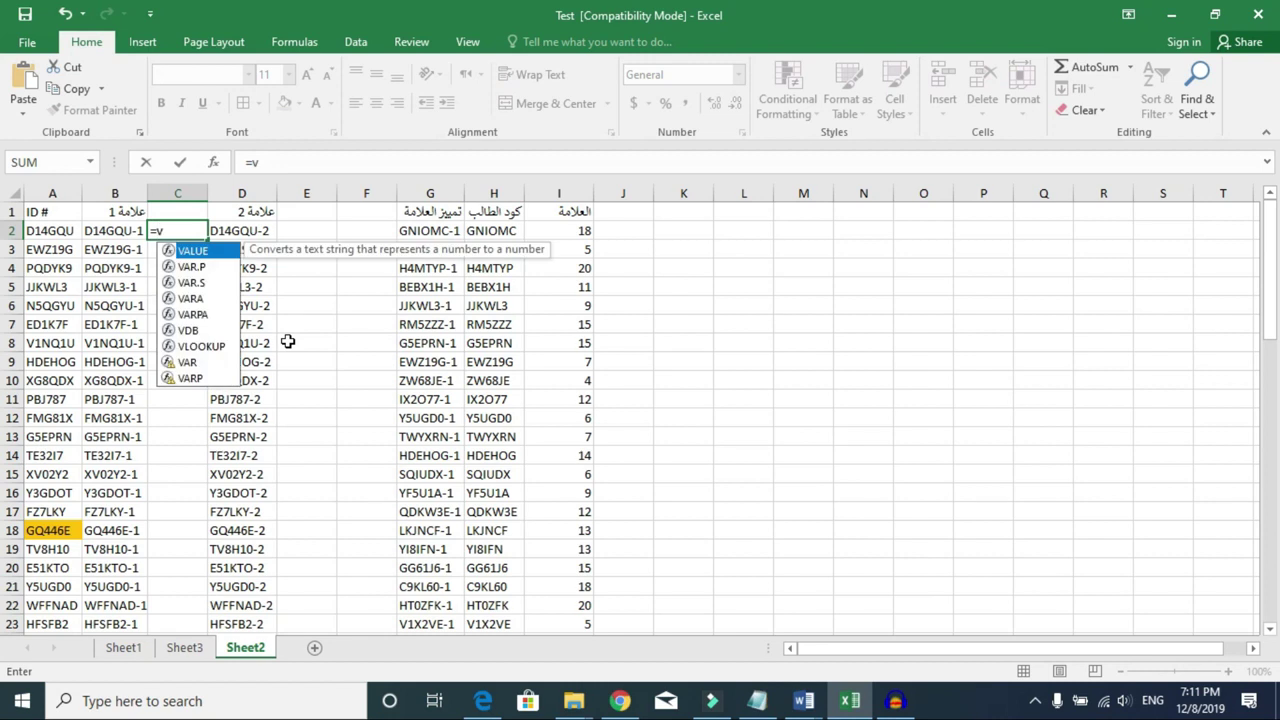
pyautogui.write('lo')
pyautogui.press('Tab')
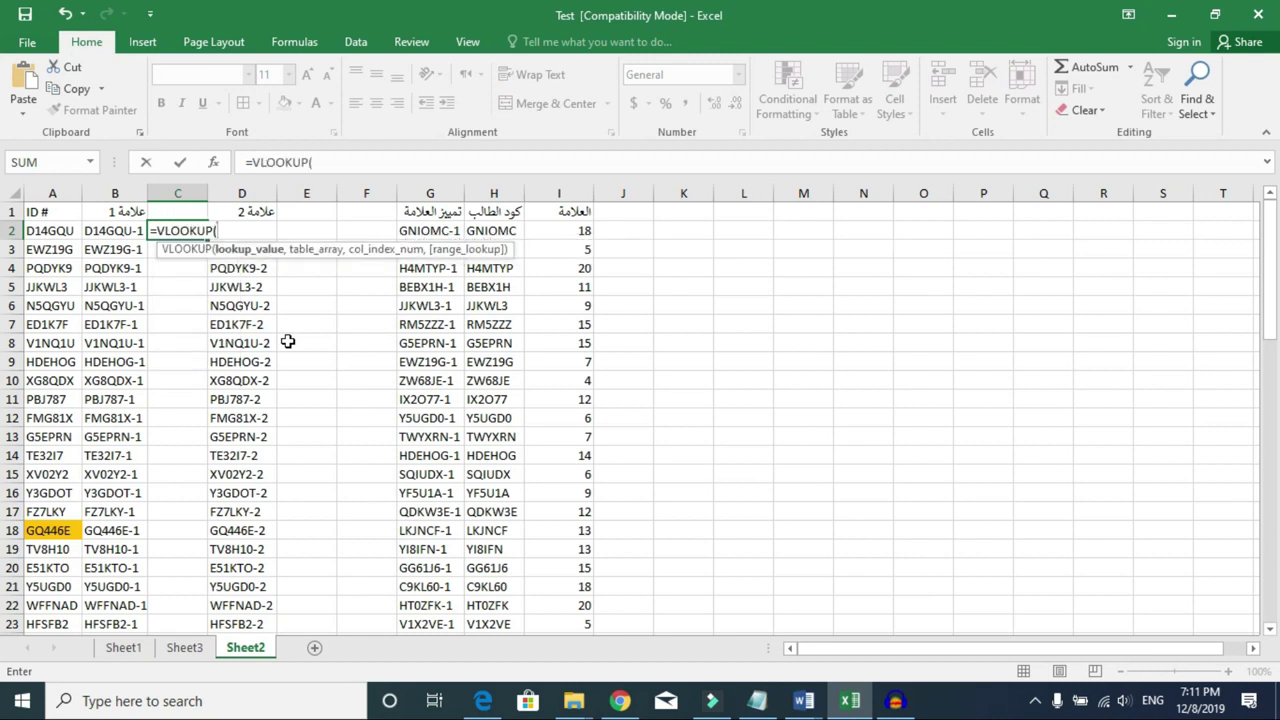
pyautogui.click(122, 231)
pyautogui.write(',')
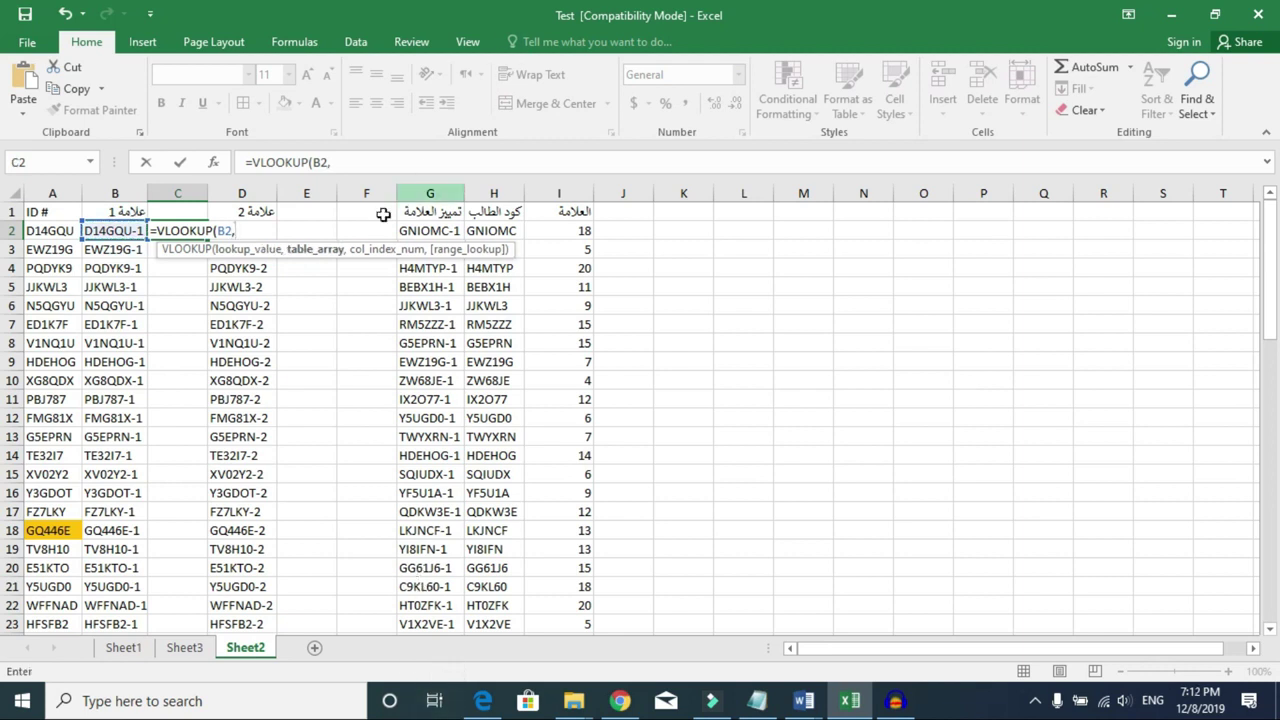
pyautogui.moveTo(435, 190); pyautogui.dragTo(497, 193)
pyautogui.write(',')
pyautogui.write('2')
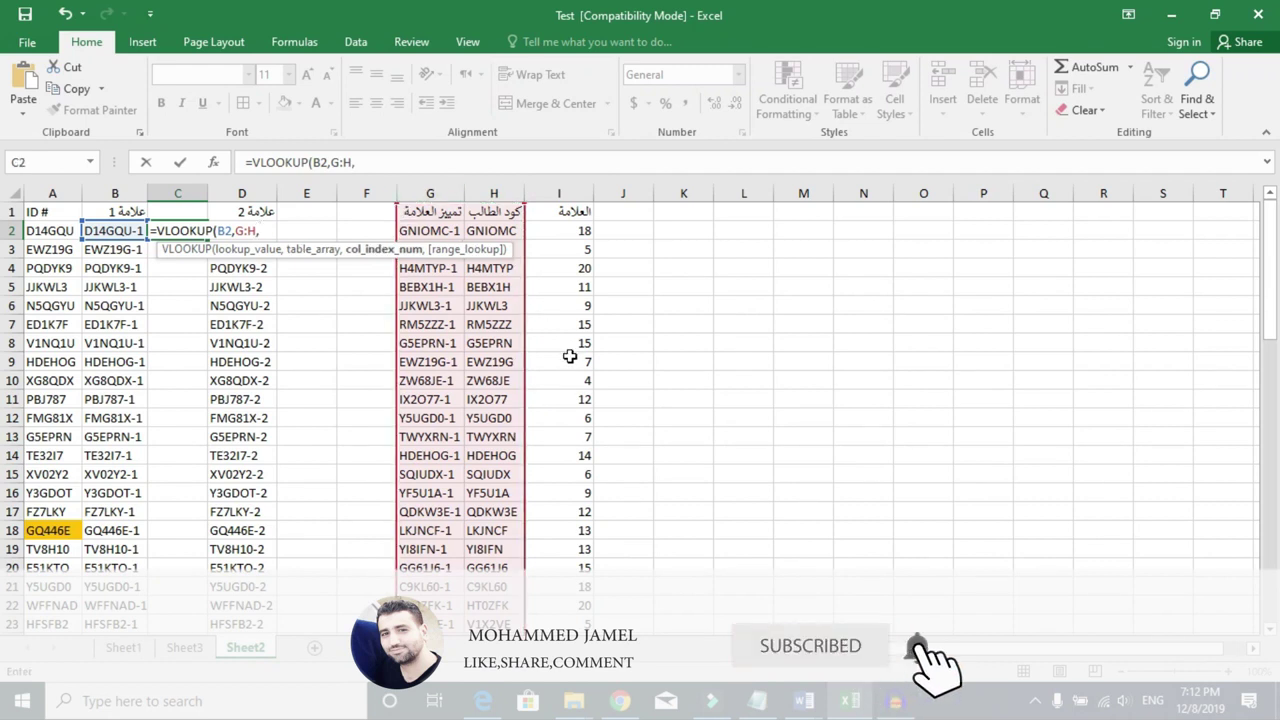
pyautogui.write(',0')
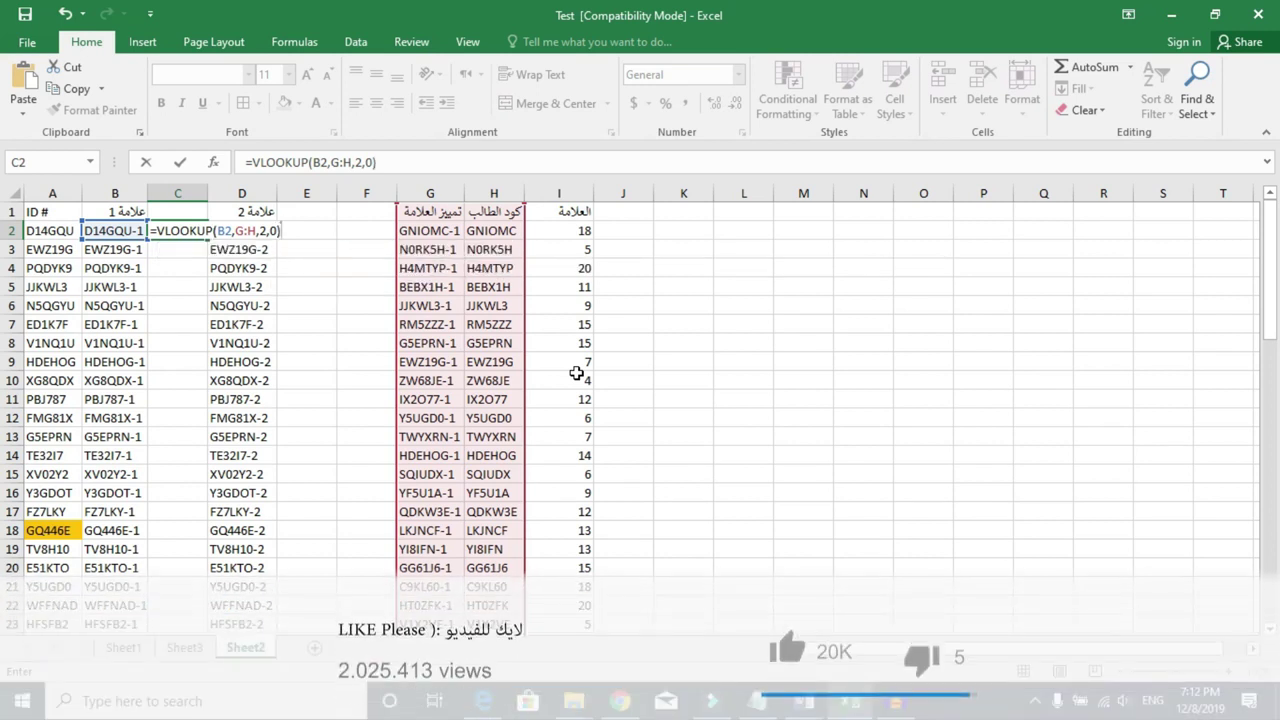
pyautogui.press('Return')
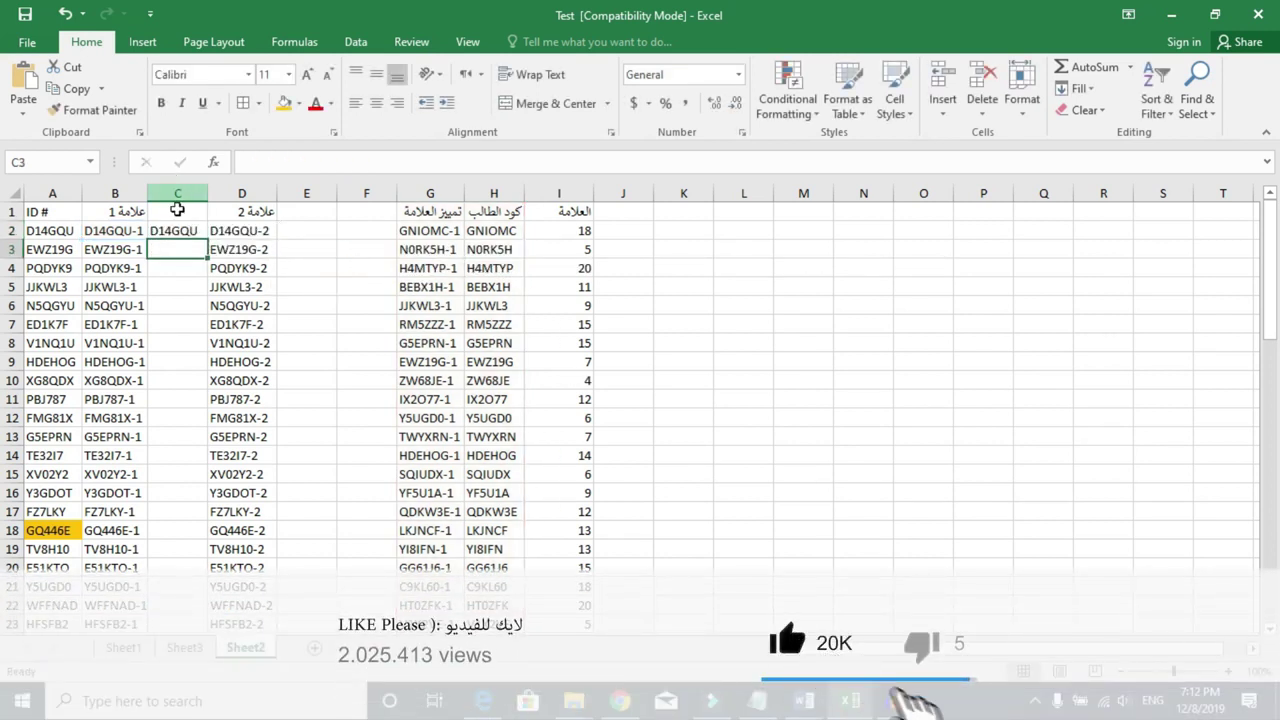
# Step: Widen C2's lookup range from G:H to G:I and select the column index to change
pyautogui.click(177, 229)
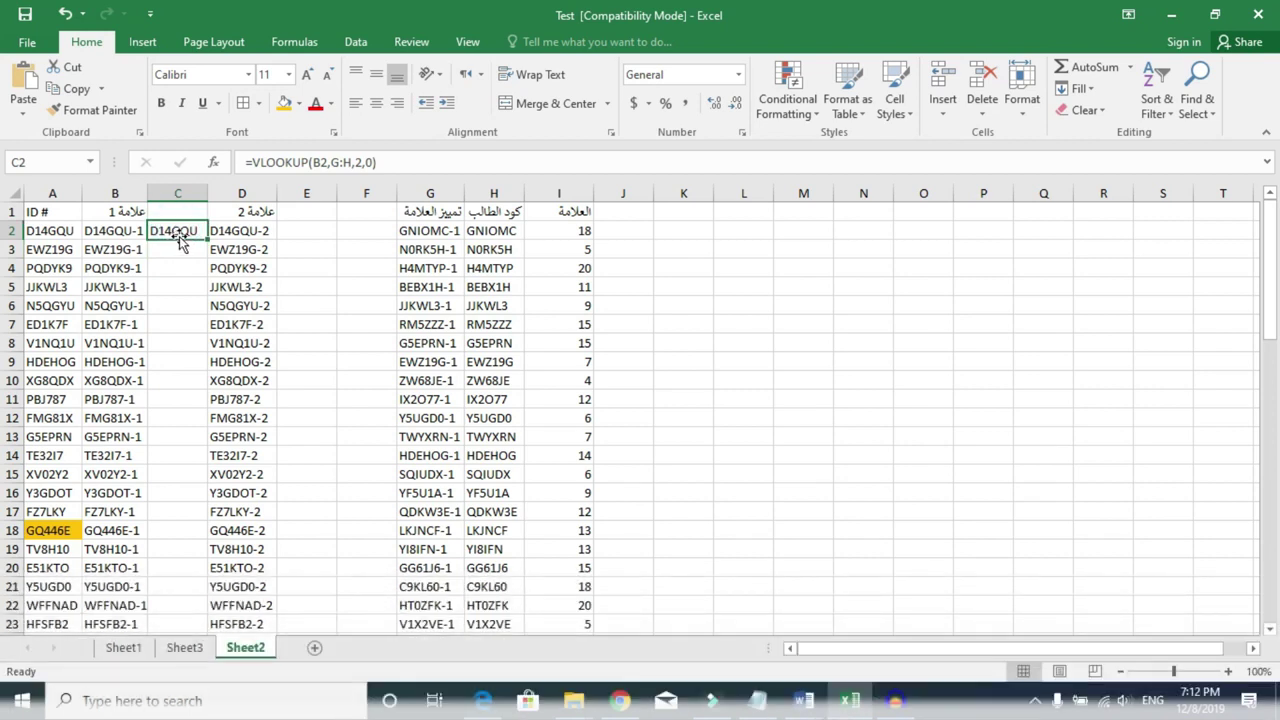
pyautogui.click(178, 236)
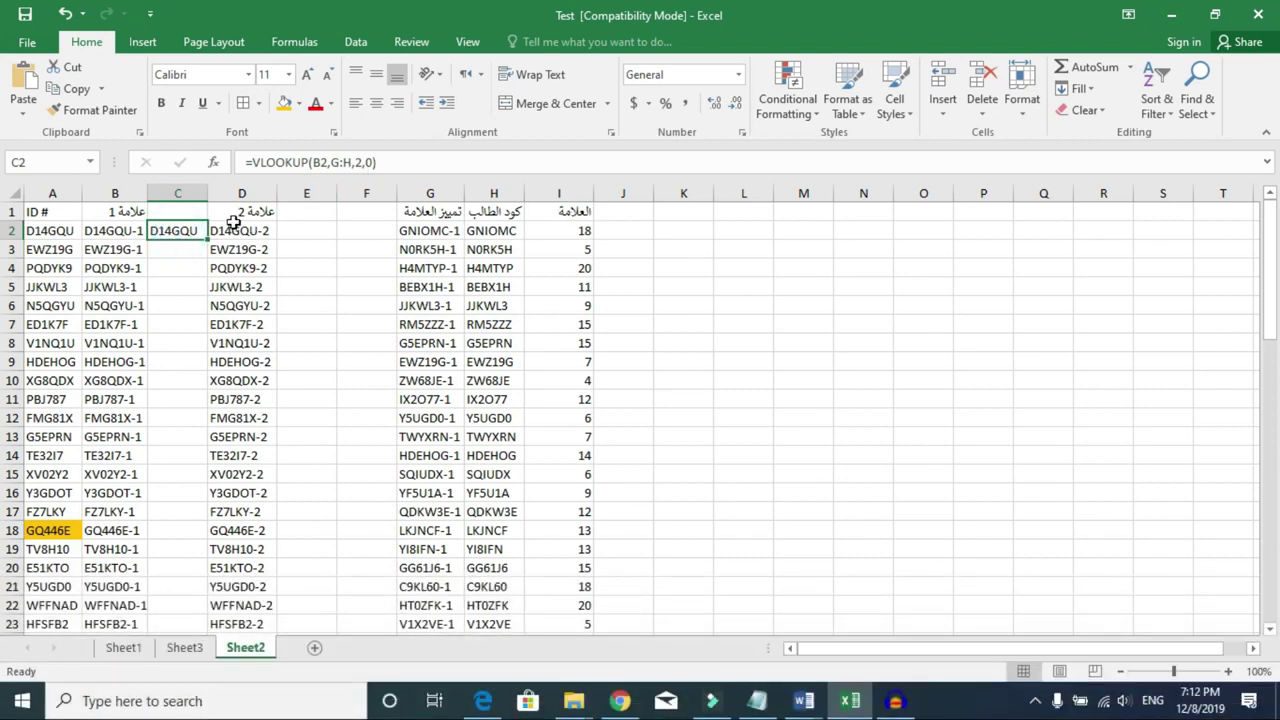
pyautogui.doubleClick(180, 230)
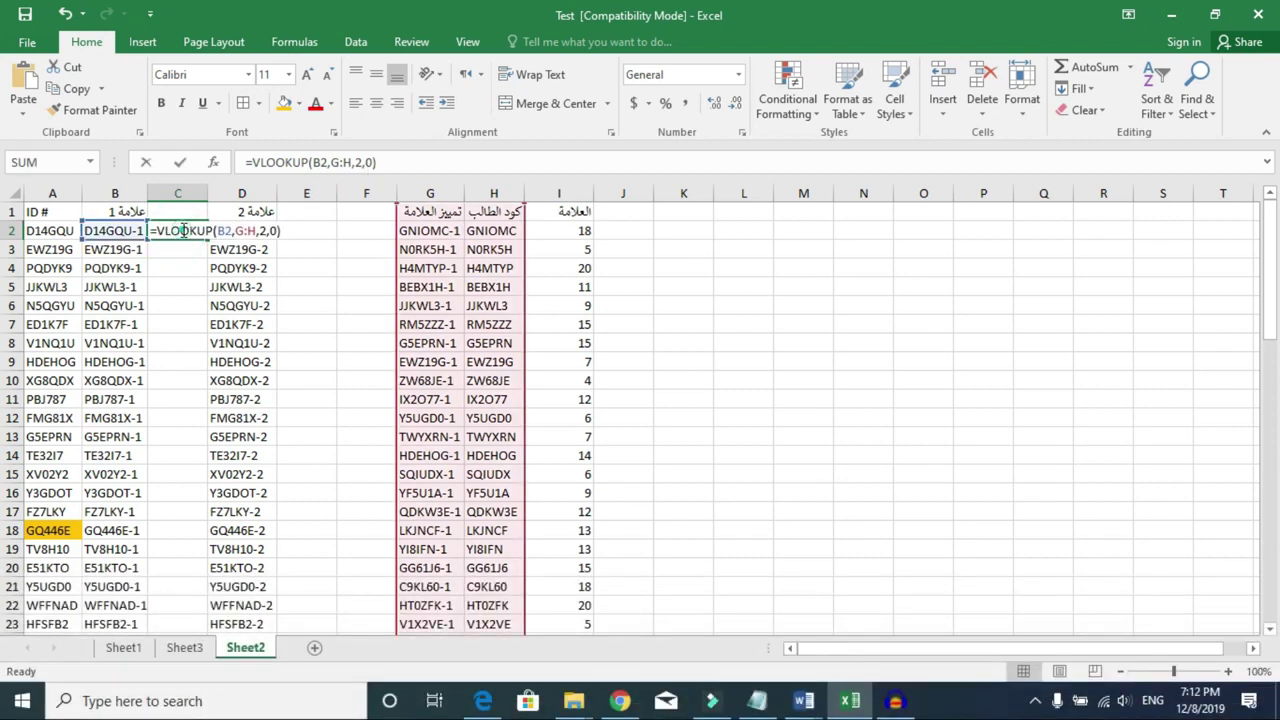
pyautogui.moveTo(522, 203); pyautogui.dragTo(594, 195)
pyautogui.click(360, 229)
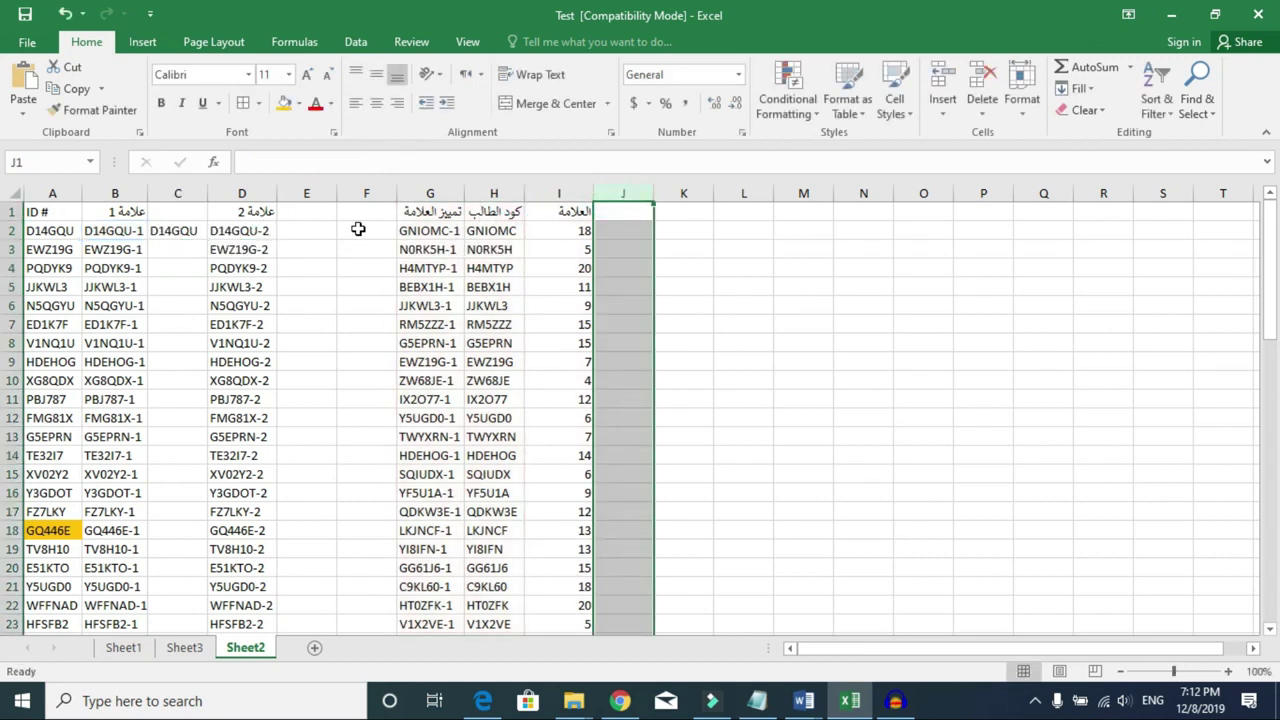
pyautogui.click(158, 230)
pyautogui.doubleClick(177, 230)
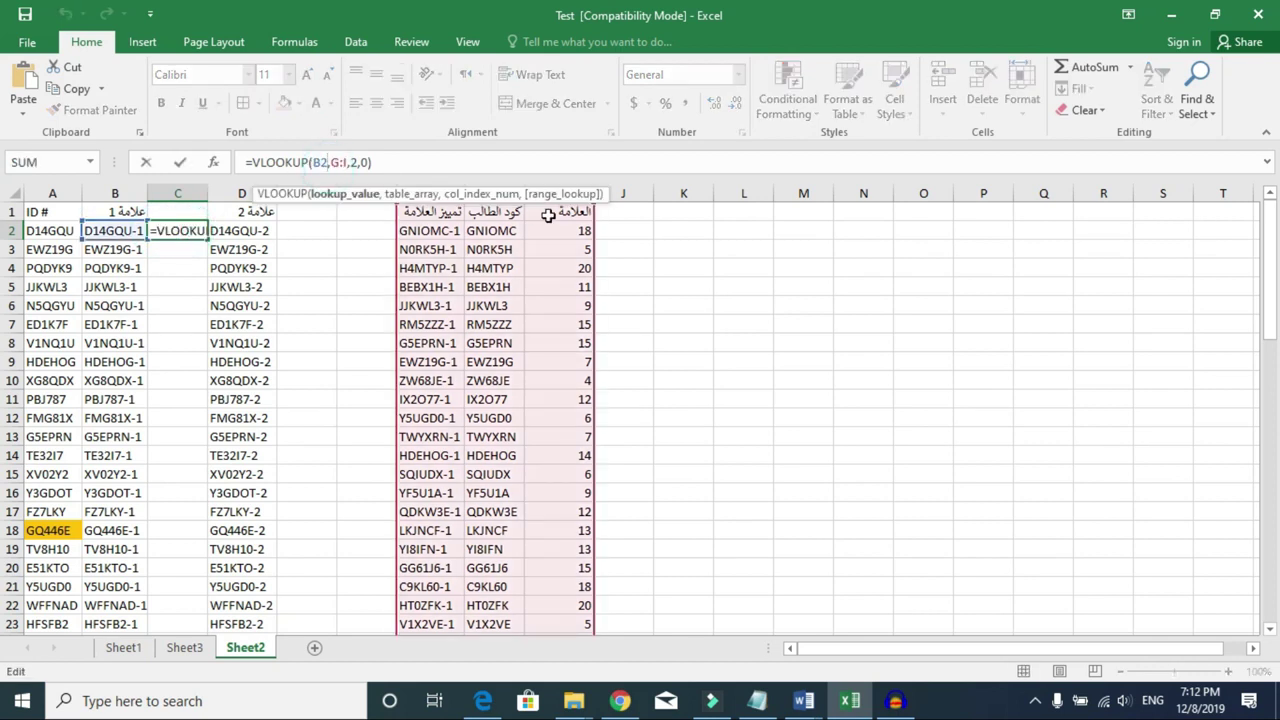
pyautogui.doubleClick(352, 163)
# Step: Set C2's column index to 3 so it returns 5, and fill the lookup down column C
pyautogui.write('3')
pyautogui.press('Return')
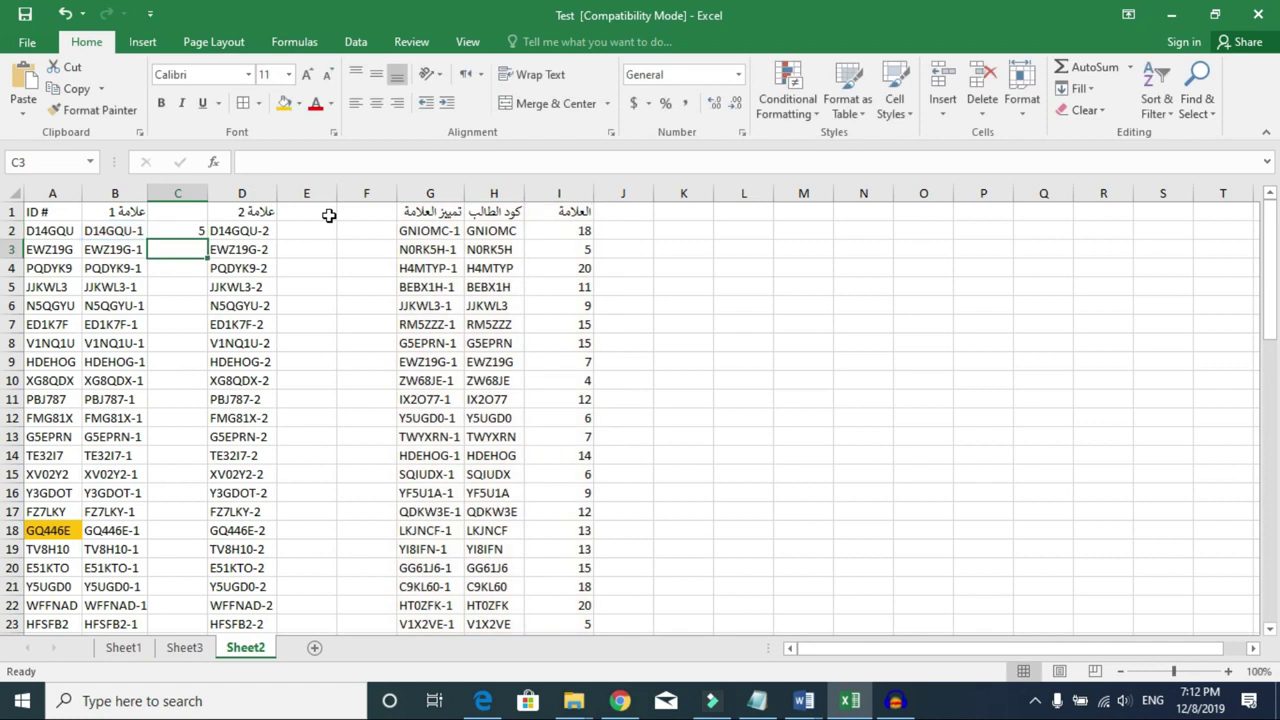
pyautogui.click(195, 231)
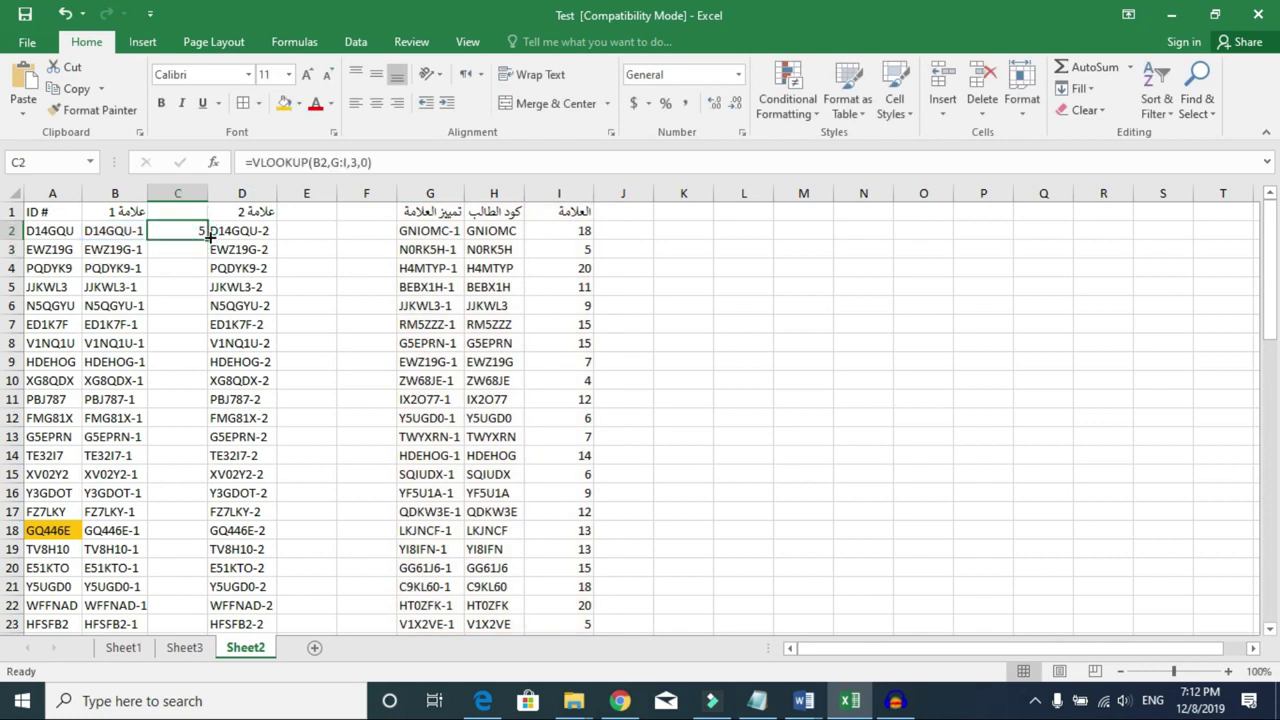
pyautogui.doubleClick(188, 231)
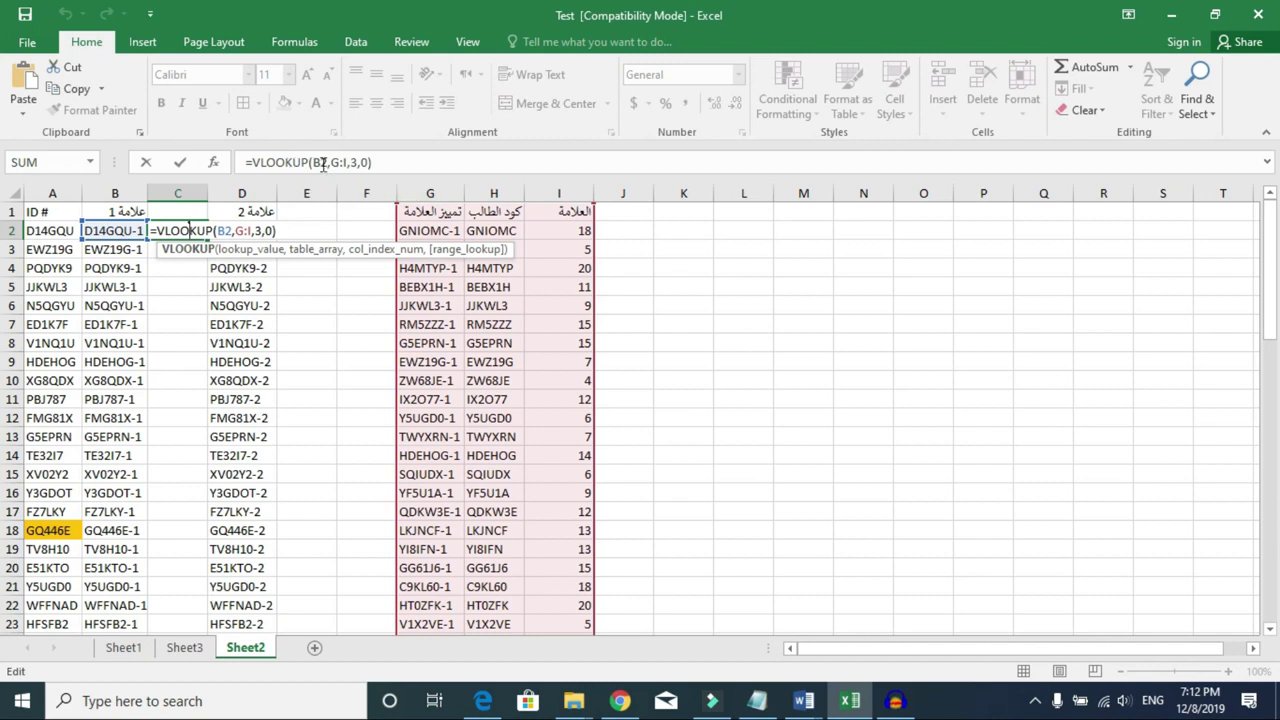
pyautogui.hotkey('ctrl', 'Return')
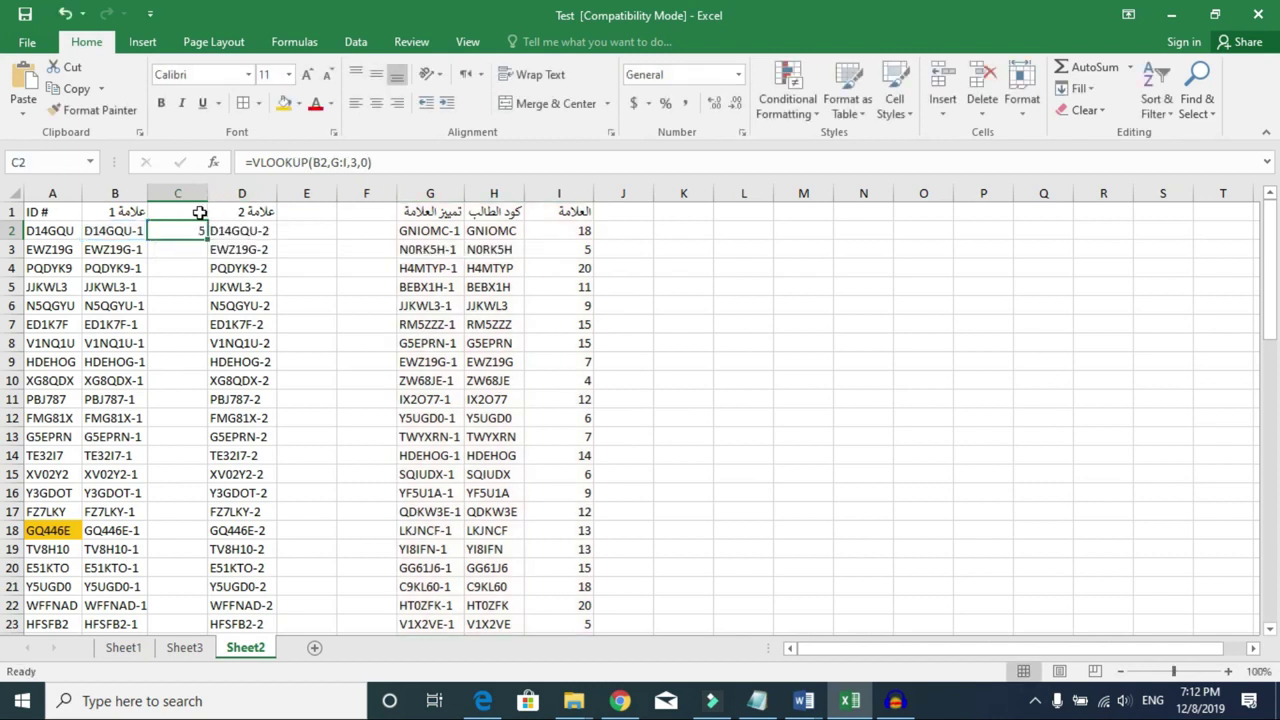
pyautogui.doubleClick(206, 240)
pyautogui.scroll(-2, 236, 368)
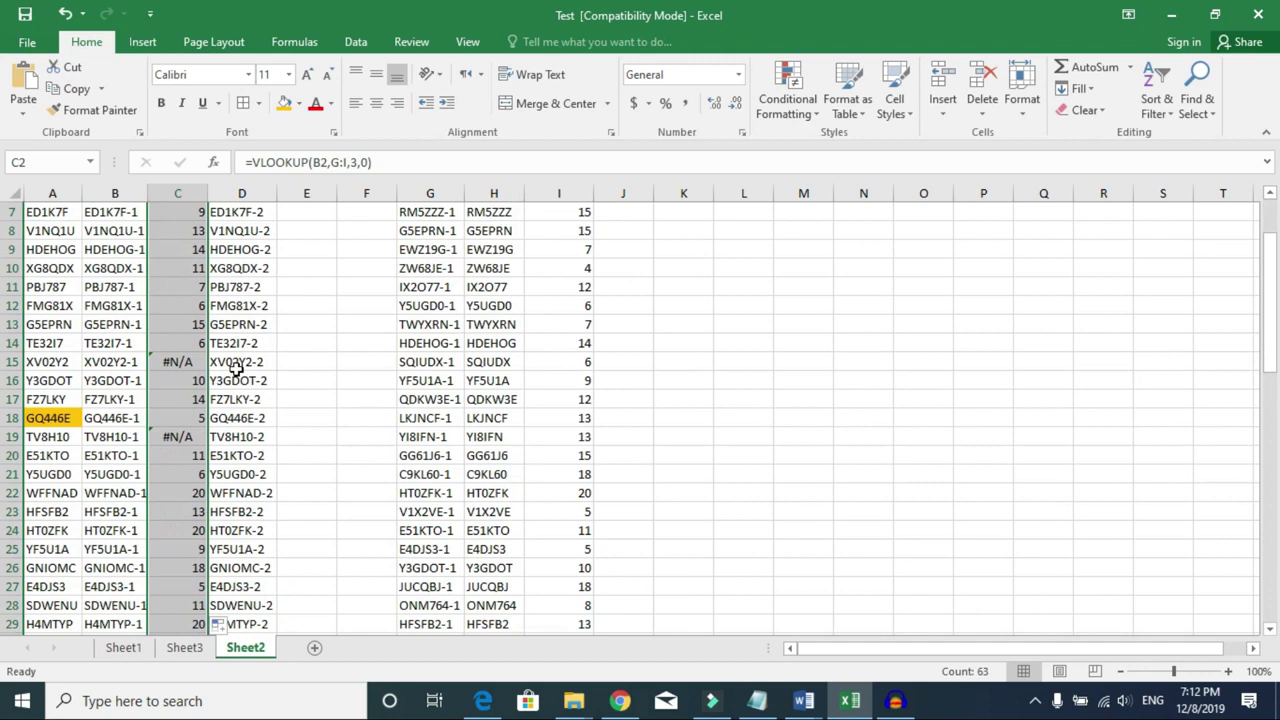
pyautogui.scroll(-1, 236, 368)
pyautogui.scroll(3, 236, 368)
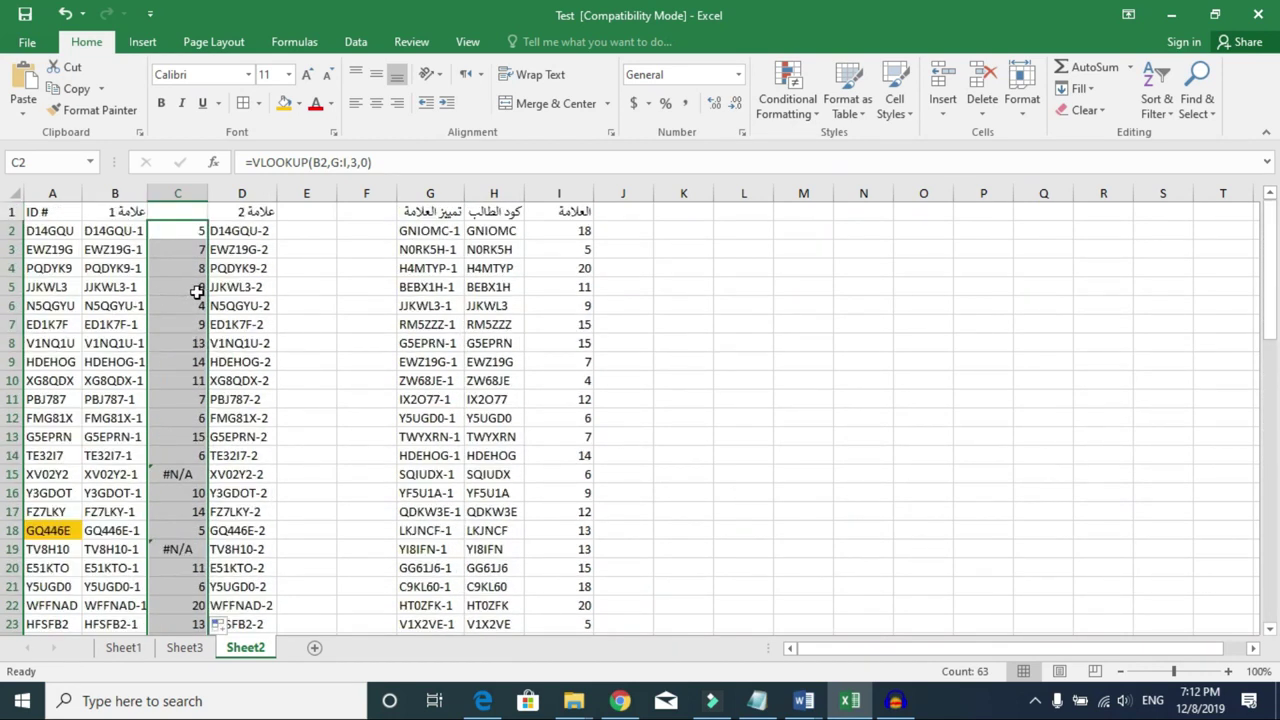
pyautogui.scroll(-10, 197, 291)
pyautogui.scroll(-6, 195, 300)
pyautogui.scroll(-1, 192, 308)
pyautogui.scroll(17, 187, 316)
# Step: Fill the #N/A cells C15 and C19 orange
pyautogui.click(285, 238)
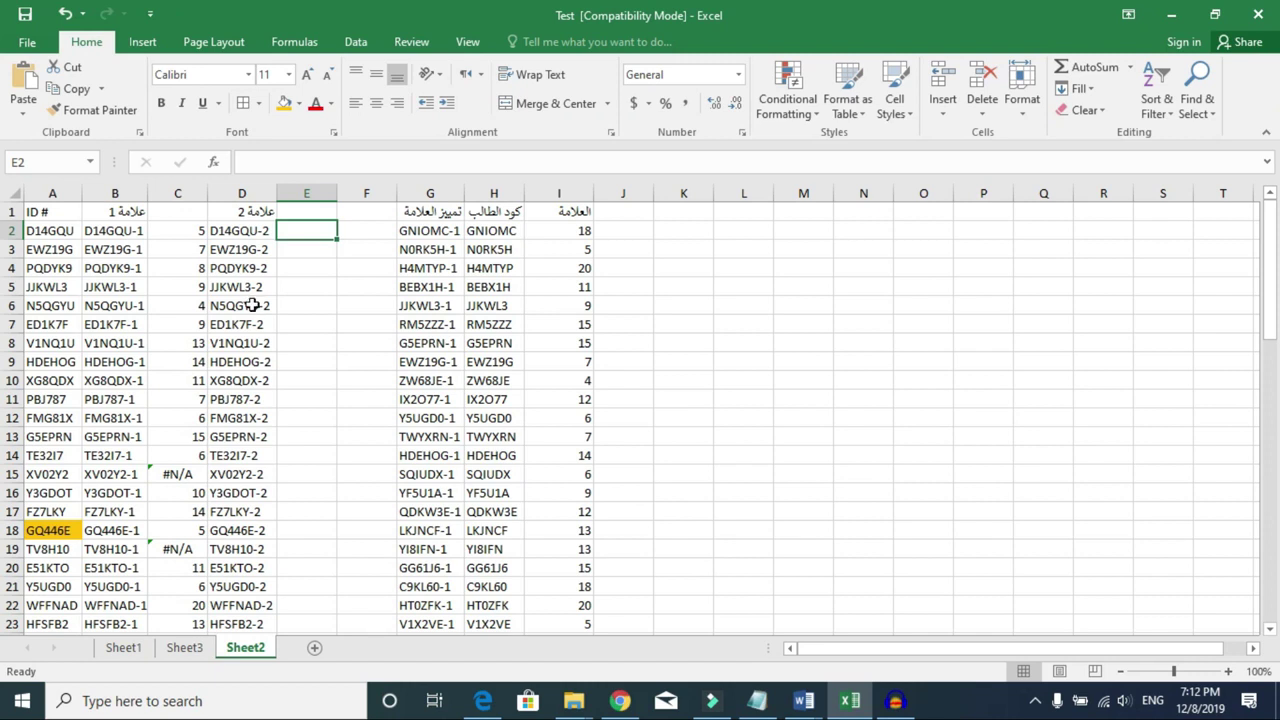
pyautogui.click(177, 474)
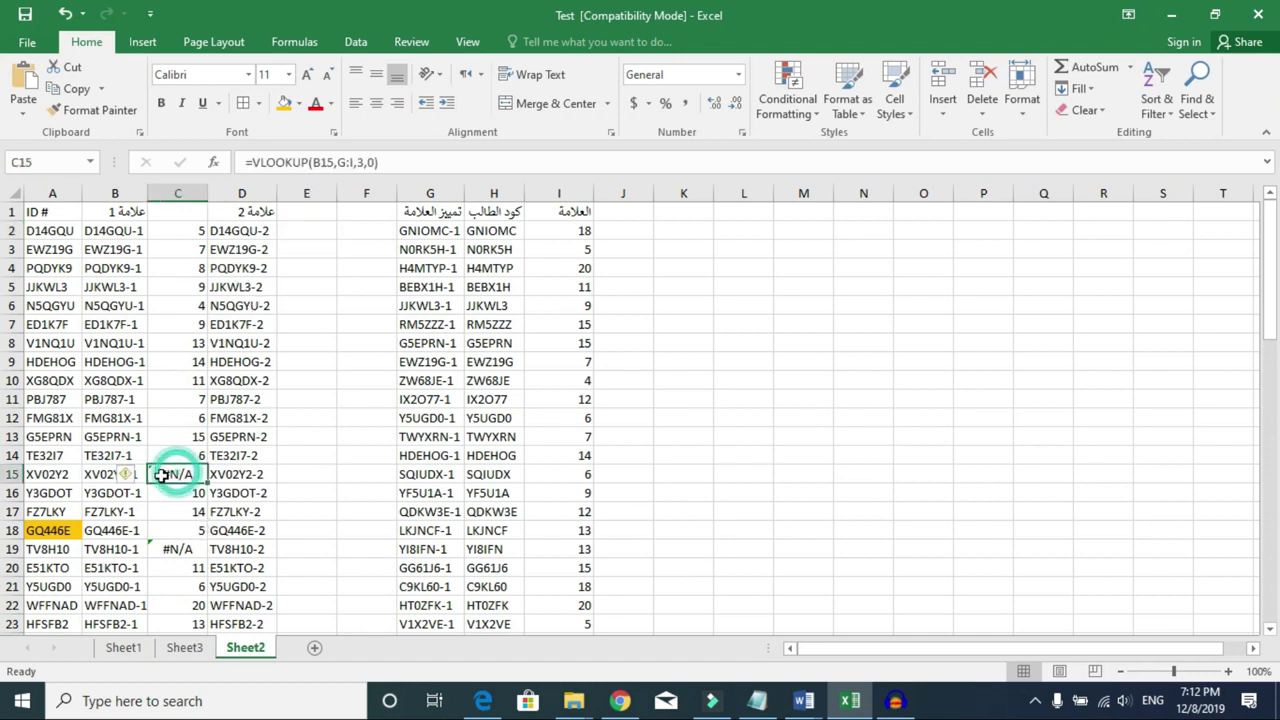
pyautogui.click(285, 101)
pyautogui.click(178, 549)
pyautogui.click(285, 101)
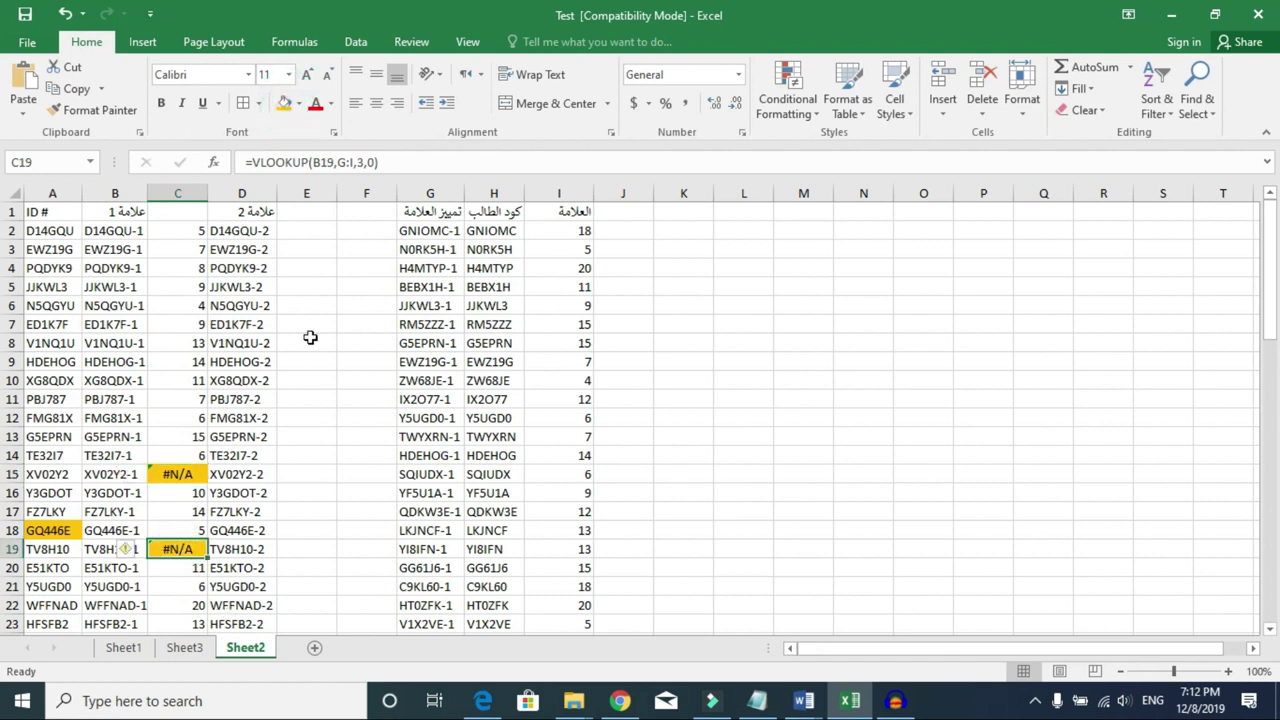
pyautogui.click(320, 234)
# Step: Enter =VLOOKUP(D2,G:I,3,0) in E2 to look up the -2 code's grade
pyautogui.write('=')
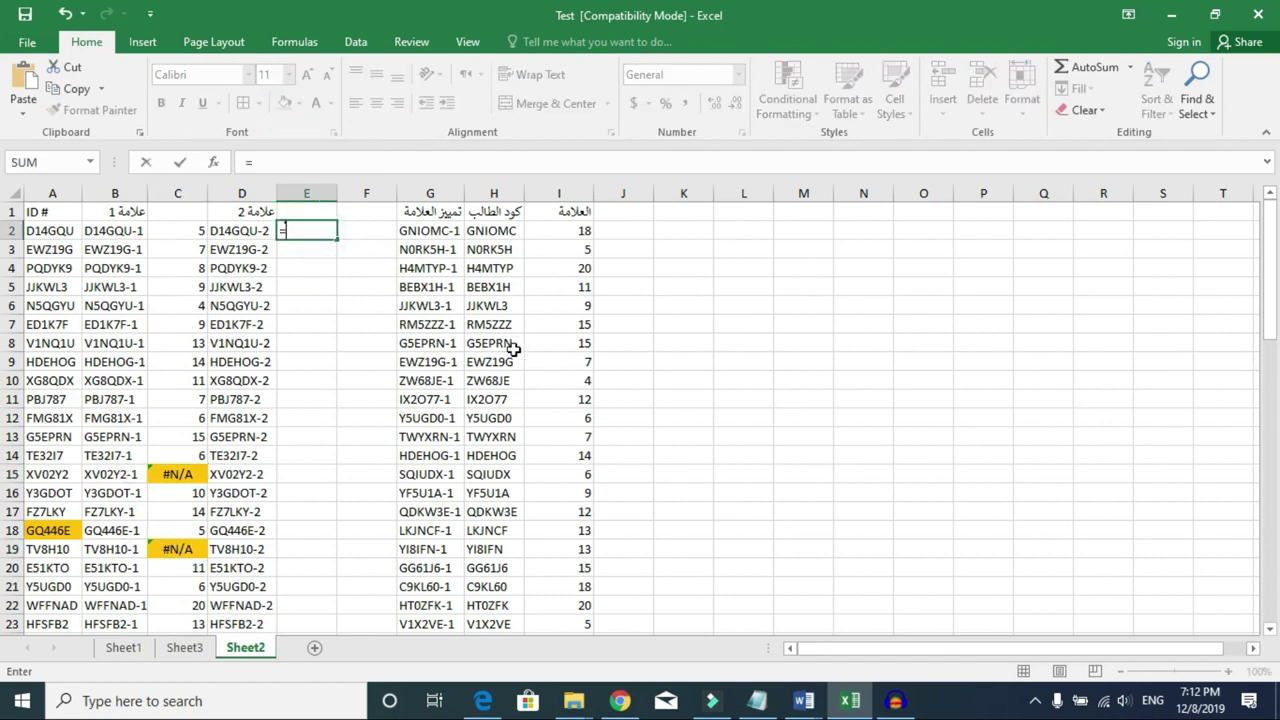
pyautogui.write('cv')
pyautogui.write('vlo')
pyautogui.press('Tab')
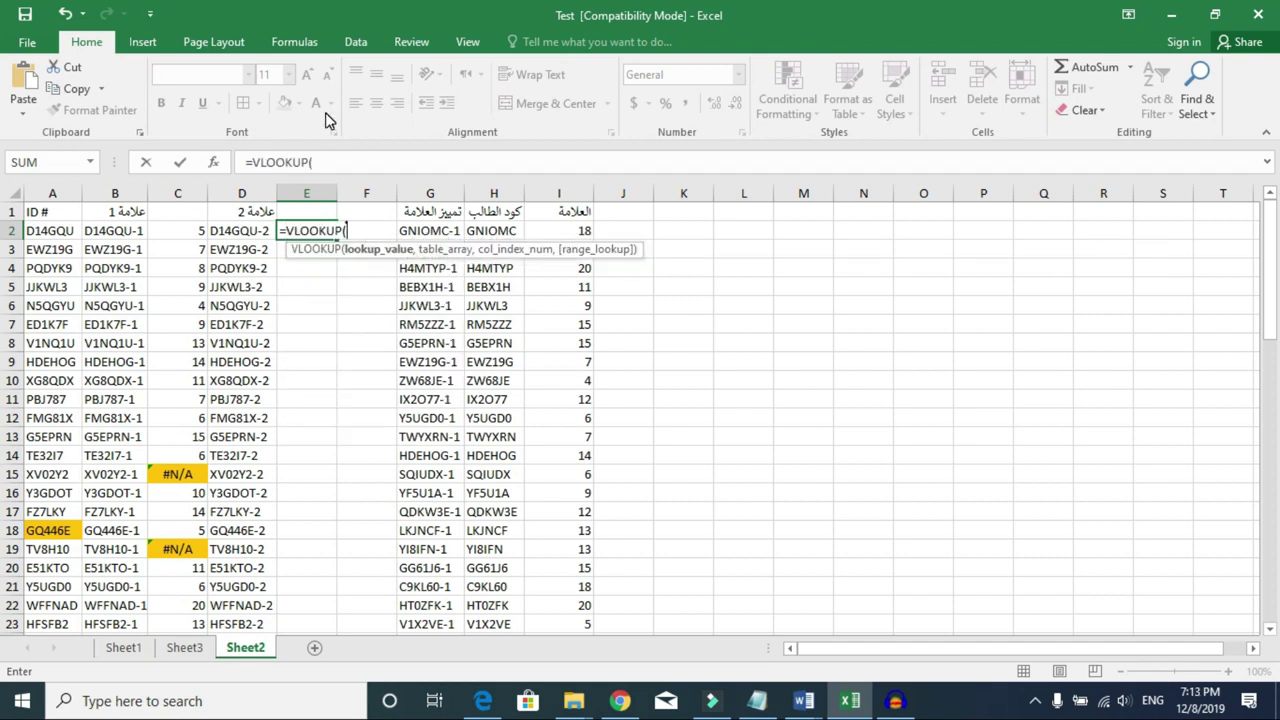
pyautogui.click(243, 233)
pyautogui.write(',')
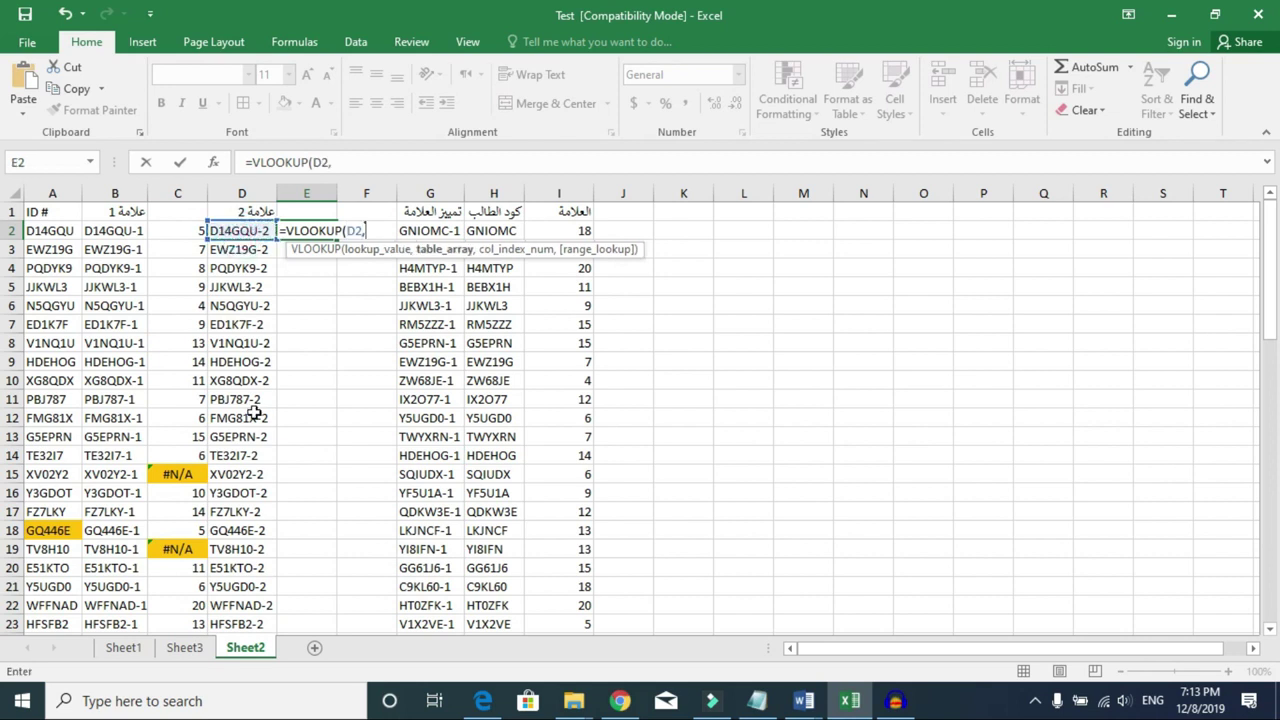
pyautogui.moveTo(430, 192); pyautogui.dragTo(556, 192)
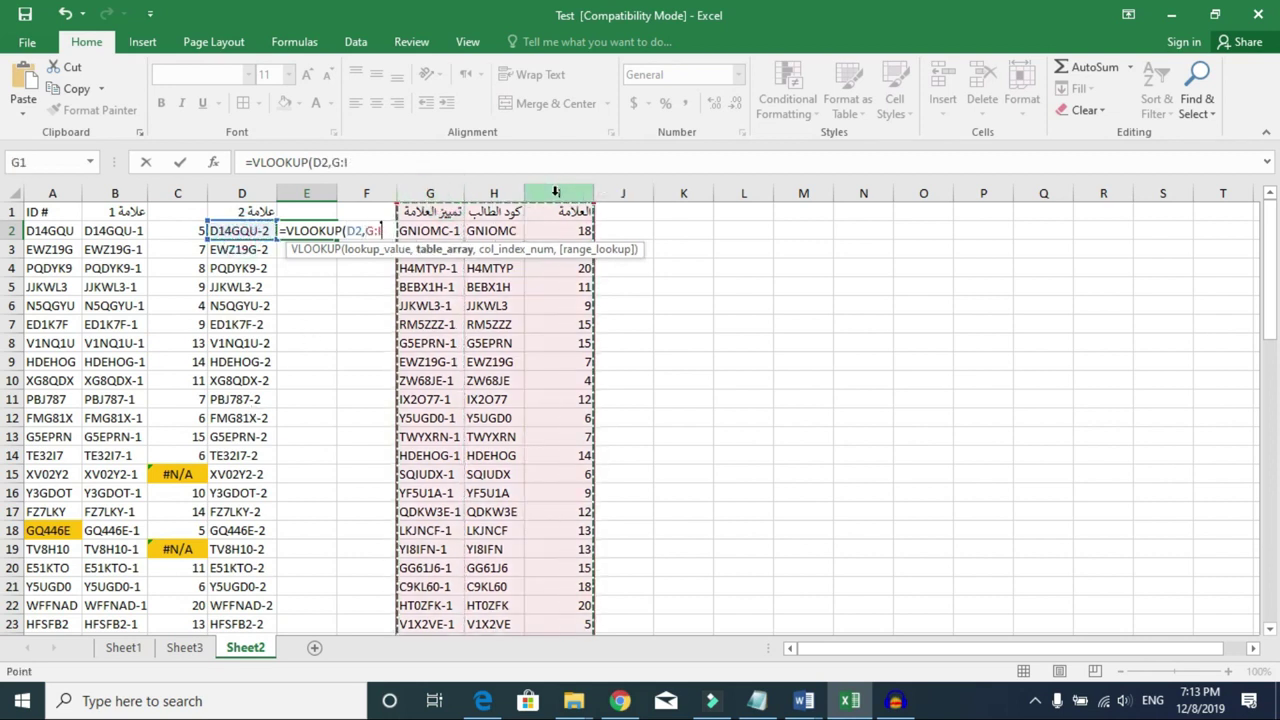
pyautogui.write(',3')
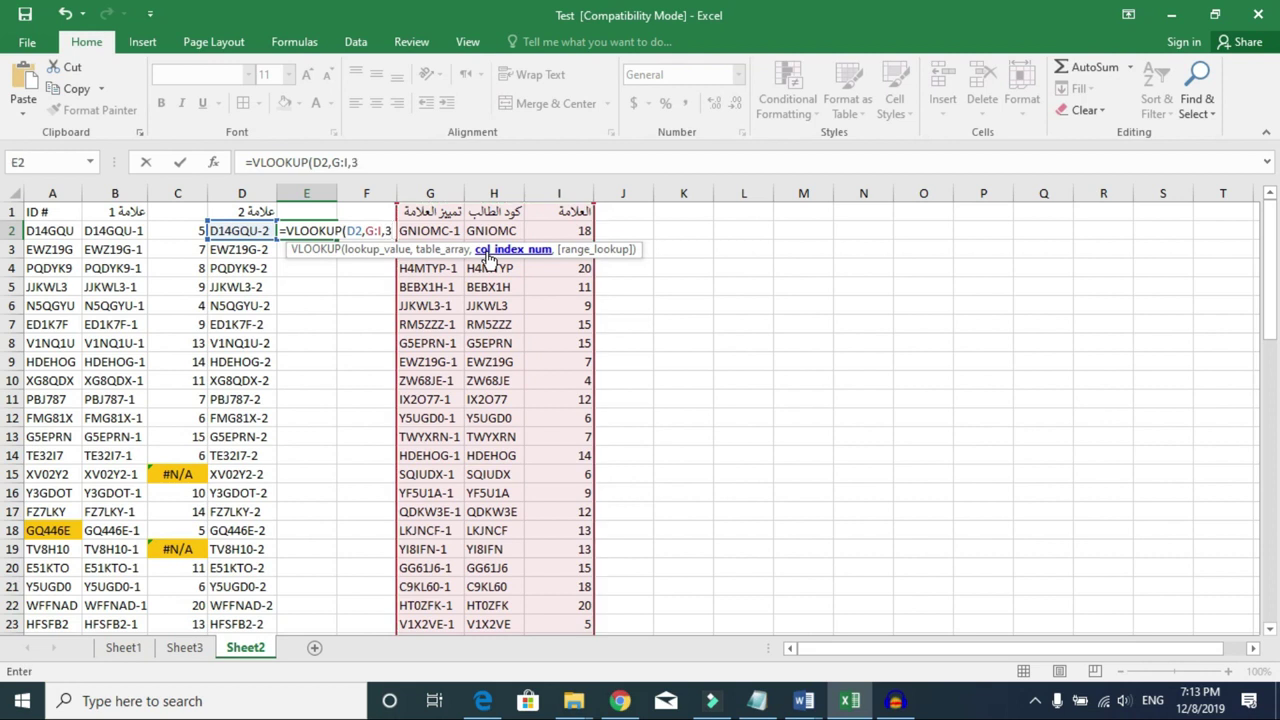
pyautogui.write(',0')
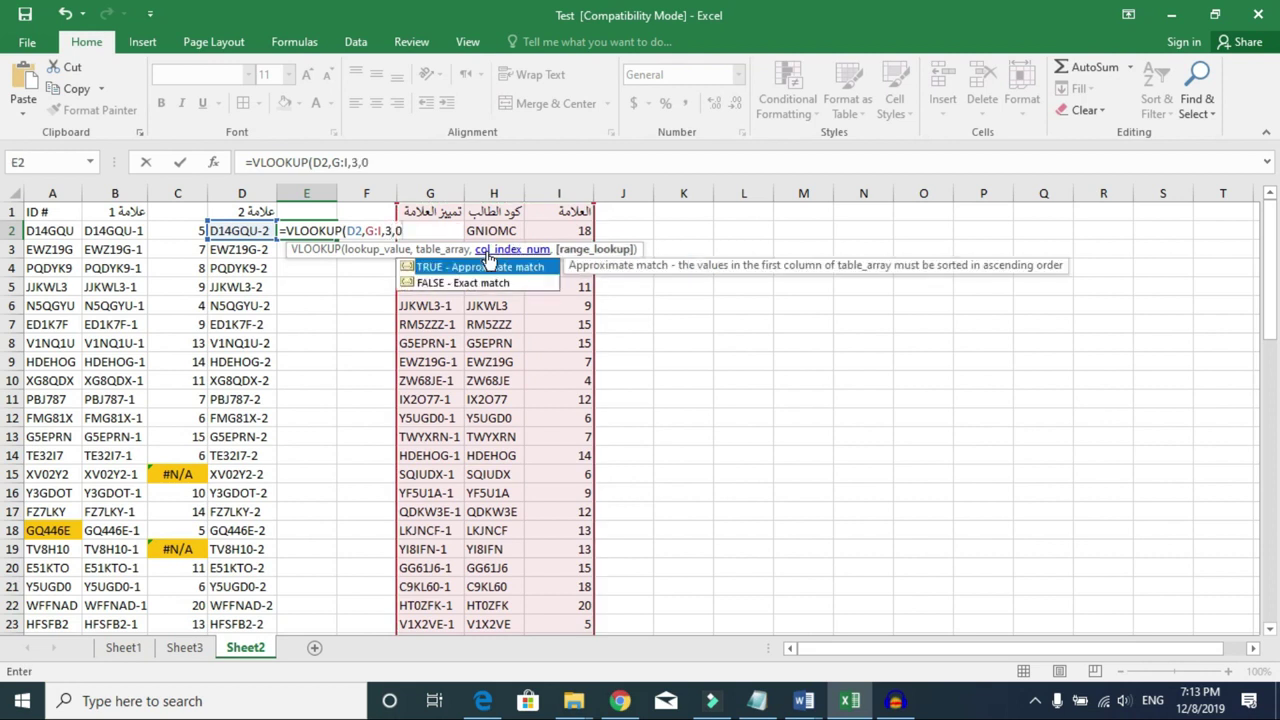
pyautogui.write(')')
pyautogui.press('Return')
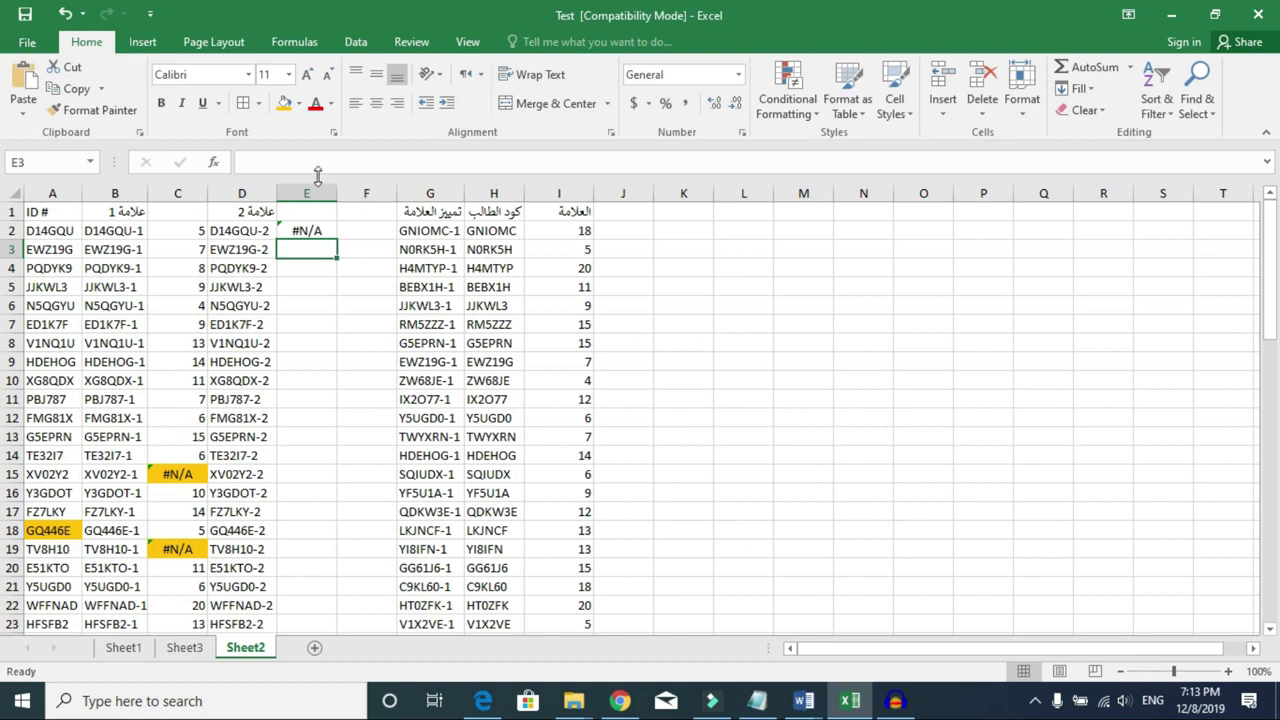
pyautogui.click(318, 232)
# Step: Copy the E2 lookup down column E and fill A14:E14 orange
pyautogui.doubleClick(337, 239)
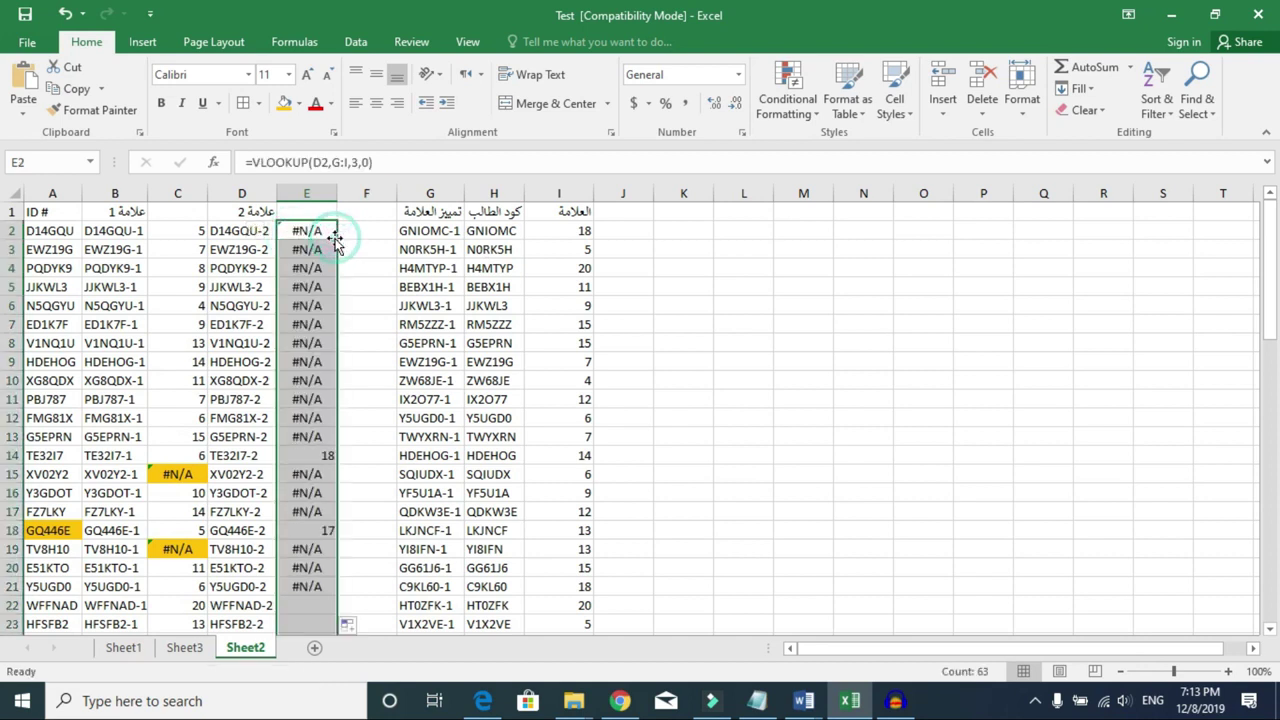
pyautogui.click(282, 474)
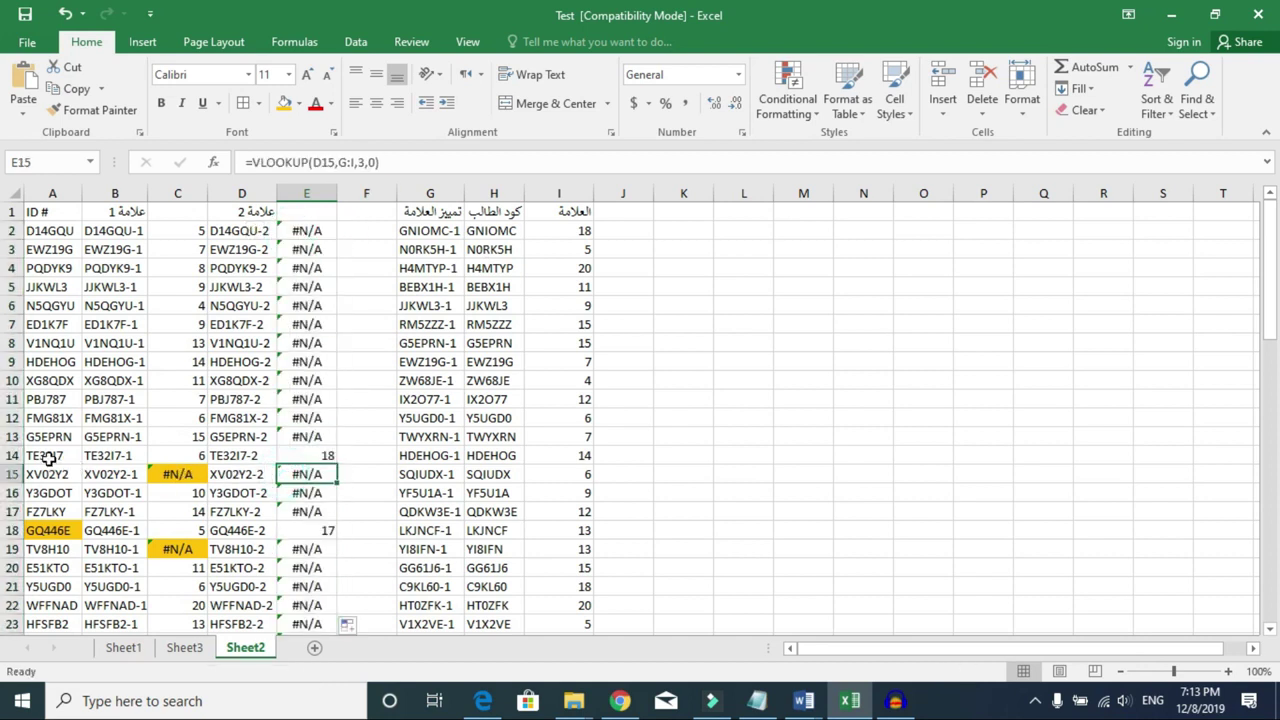
pyautogui.moveTo(48, 456); pyautogui.dragTo(309, 455)
pyautogui.click(283, 104)
# Step: Fill A27:E27 and A37:E37 orange as well
pyautogui.scroll(-2, 300, 410)
pyautogui.scroll(-2, 205, 502)
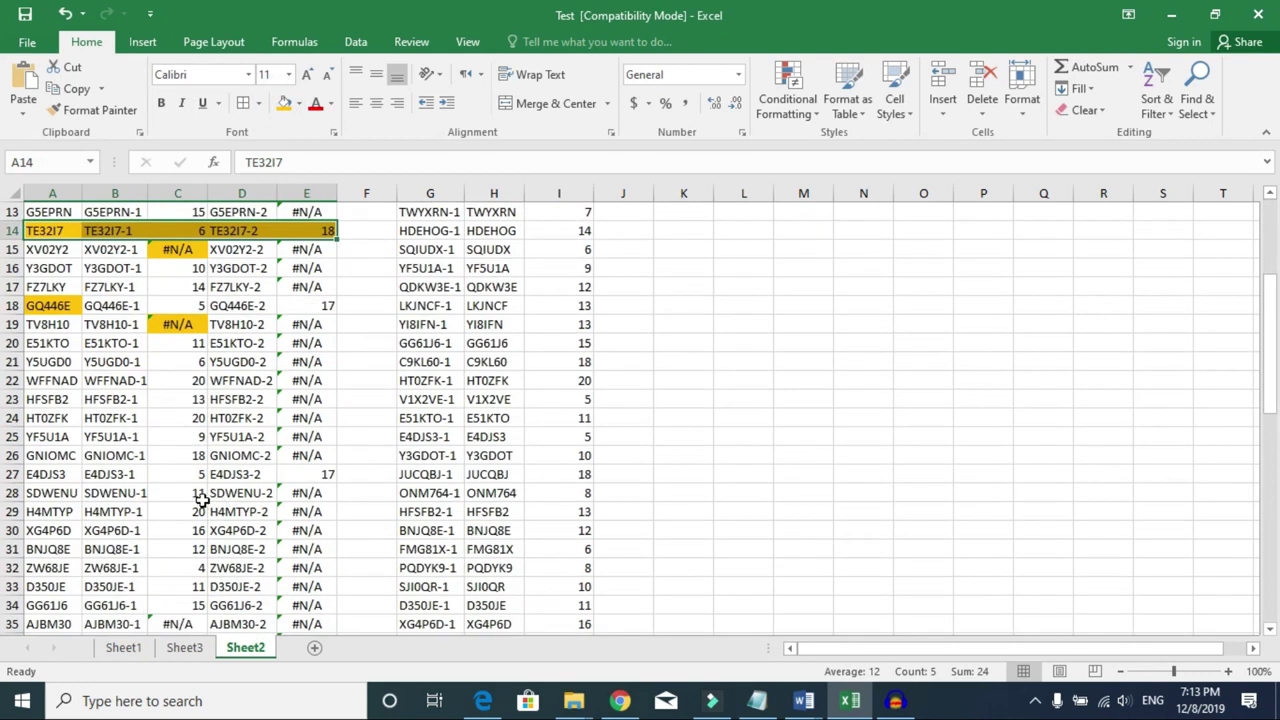
pyautogui.moveTo(40, 476); pyautogui.dragTo(313, 472)
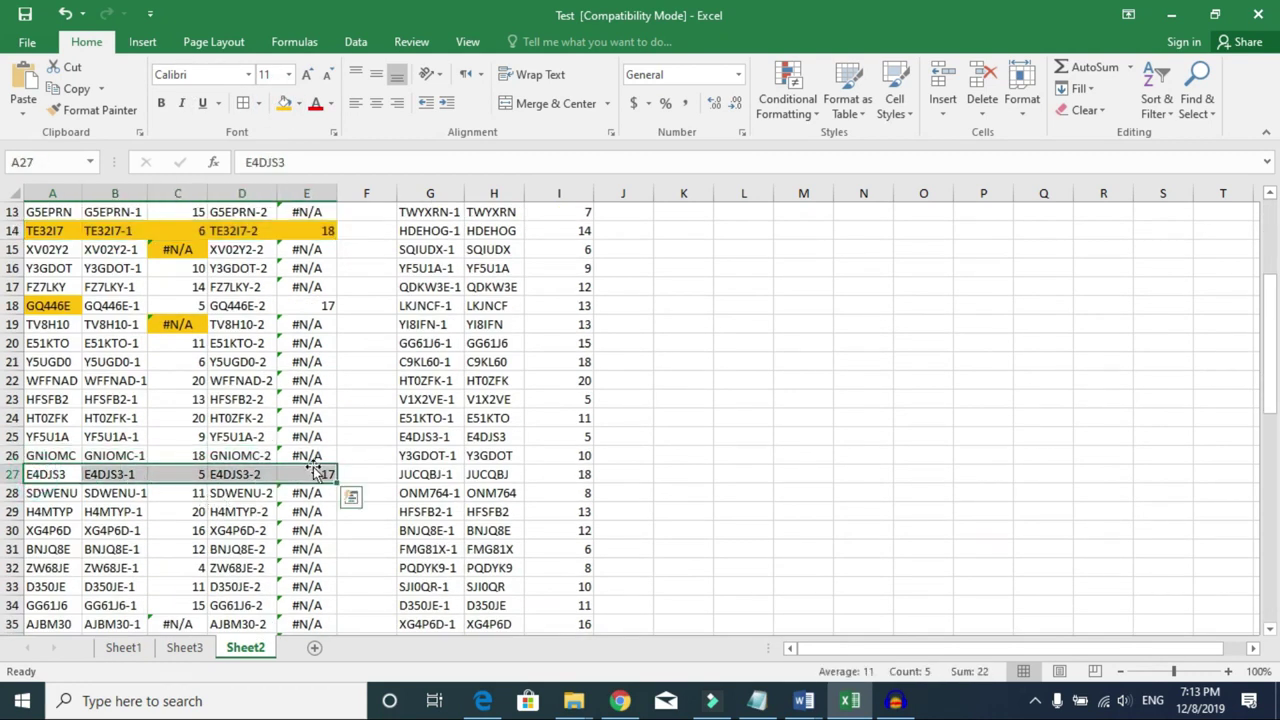
pyautogui.click(284, 104)
pyautogui.scroll(-3, 250, 555)
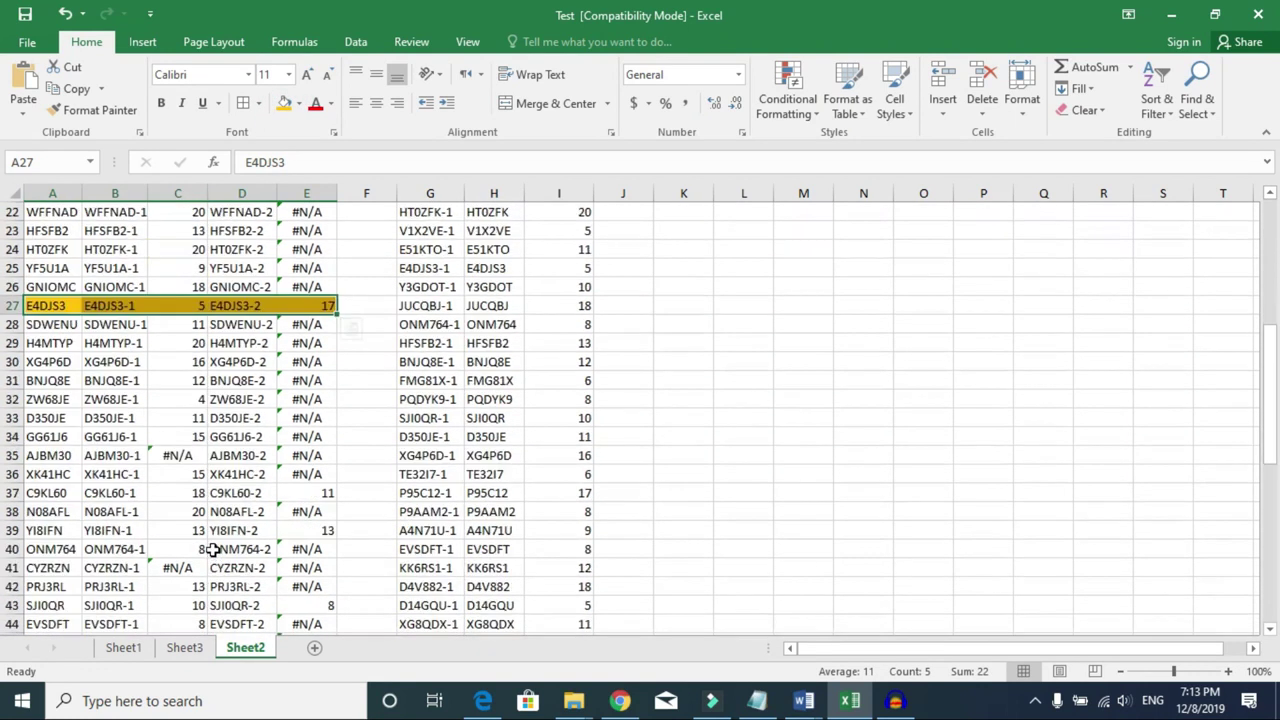
pyautogui.moveTo(45, 493); pyautogui.dragTo(303, 492)
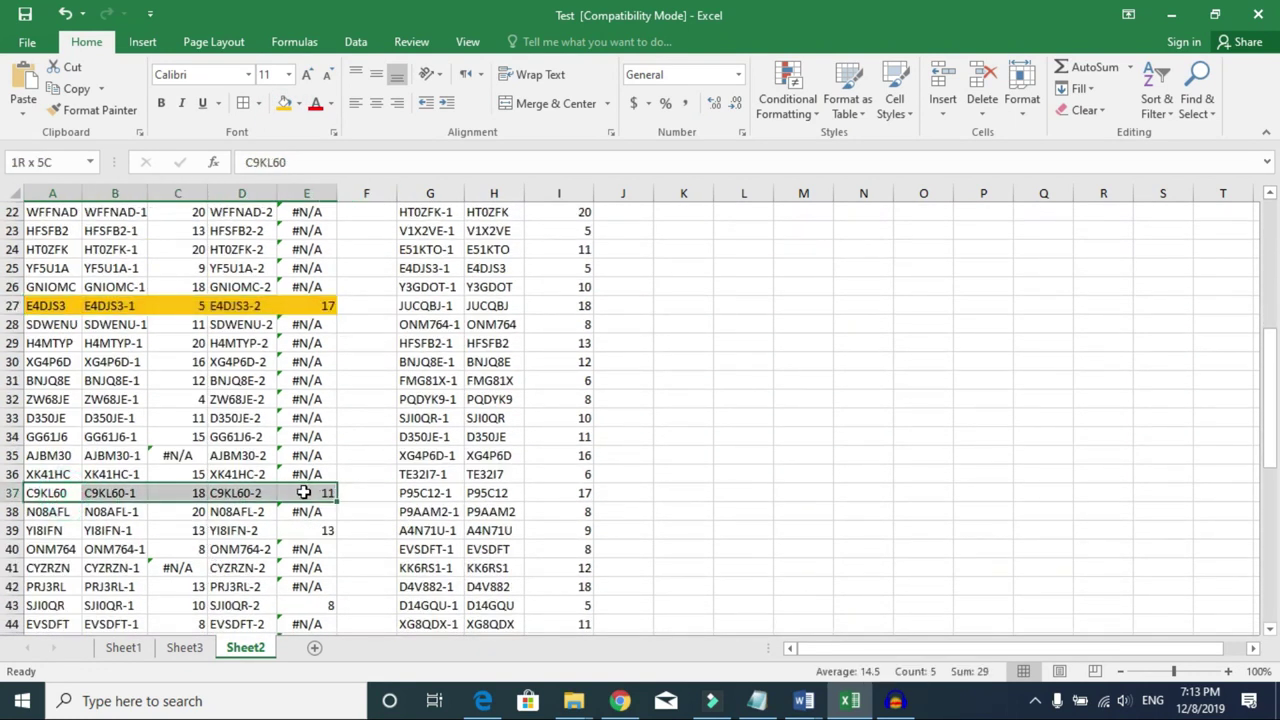
pyautogui.click(284, 104)
pyautogui.scroll(-3, 290, 450)
pyautogui.click(279, 457)
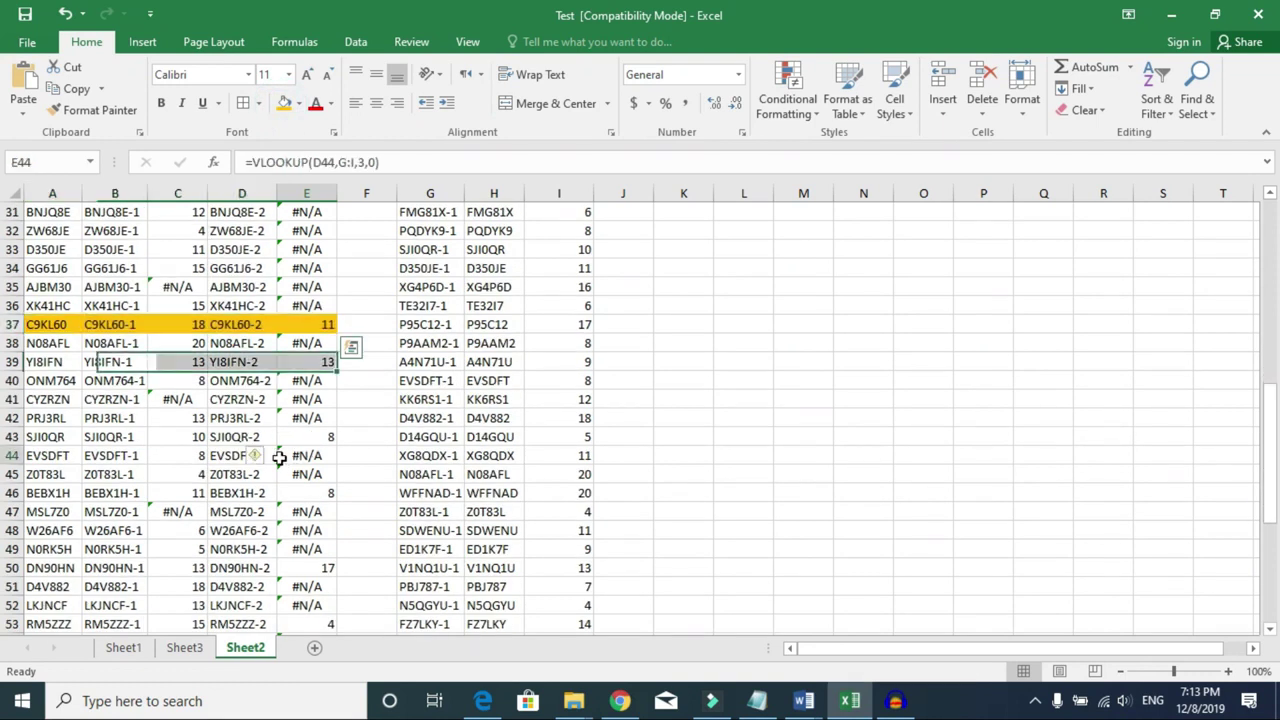
pyautogui.scroll(5, 279, 457)
pyautogui.scroll(5, 290, 440)
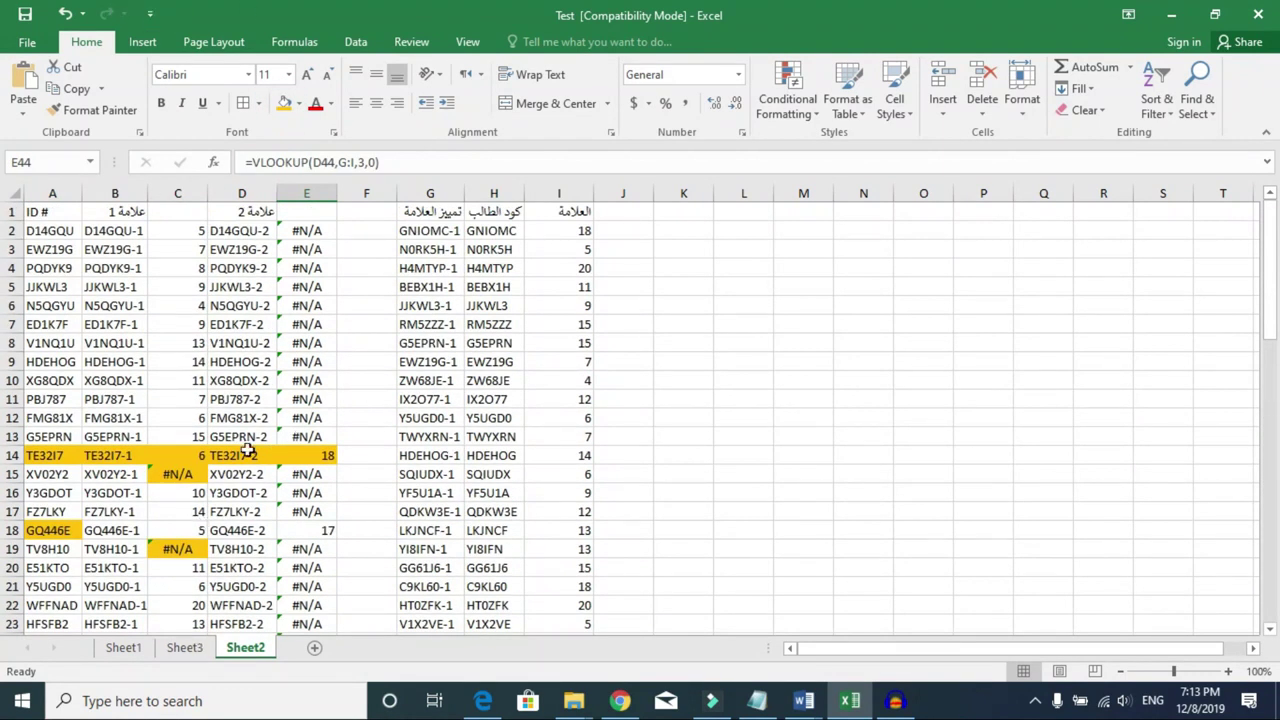
# Step: Widen column F, then try =MAX(C2,E2) in F2 and delete it after it returns #N/A
pyautogui.moveTo(400, 198); pyautogui.dragTo(538, 198)
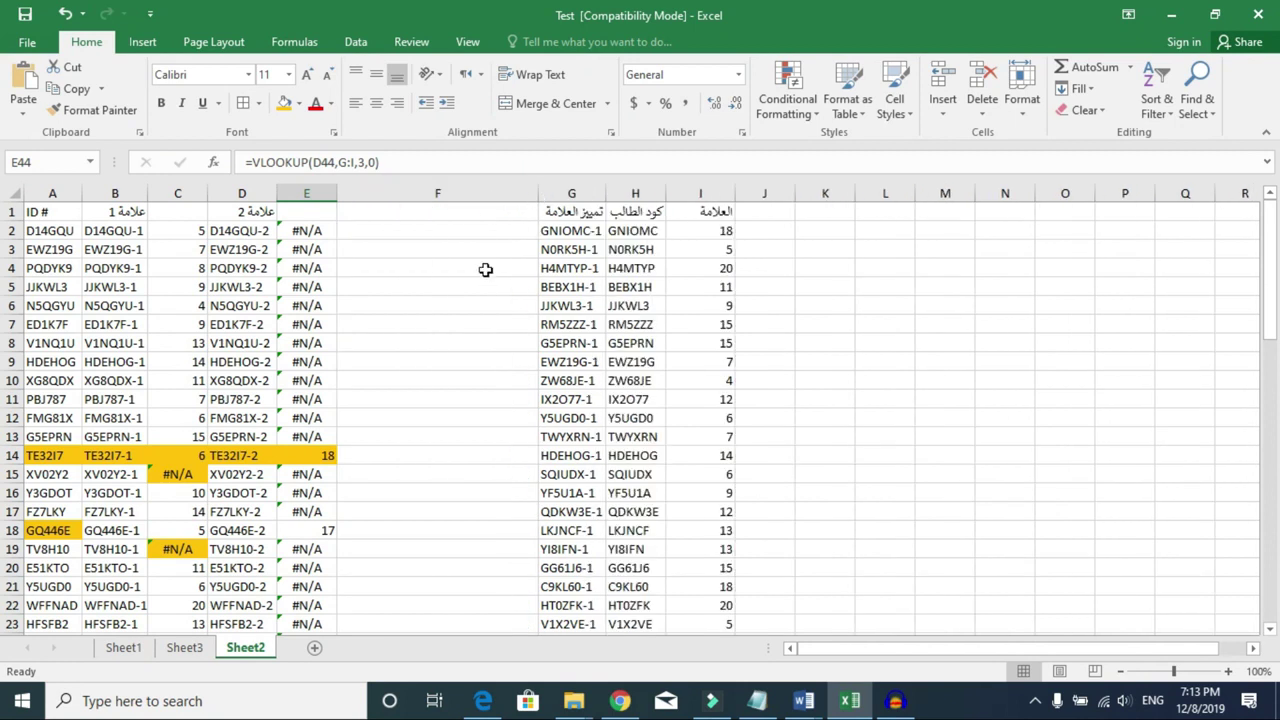
pyautogui.click(486, 270)
pyautogui.click(436, 226)
pyautogui.write('=')
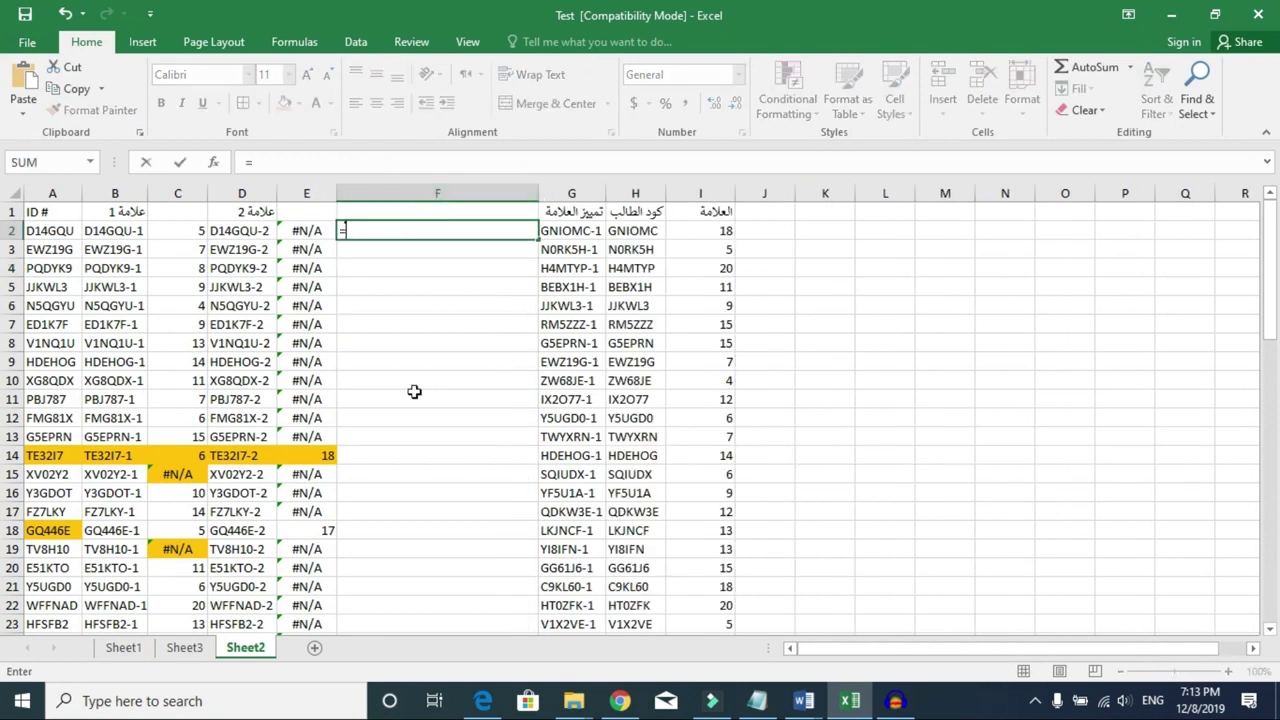
pyautogui.write('max(')
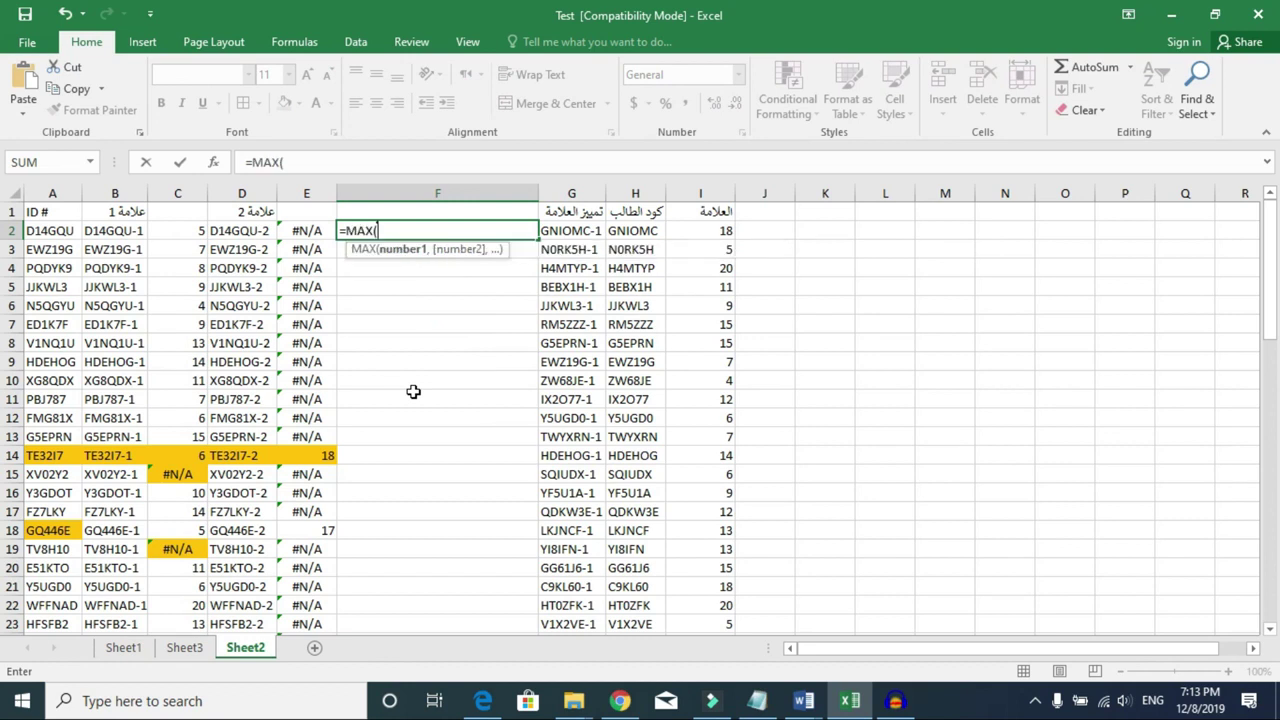
pyautogui.click(177, 230)
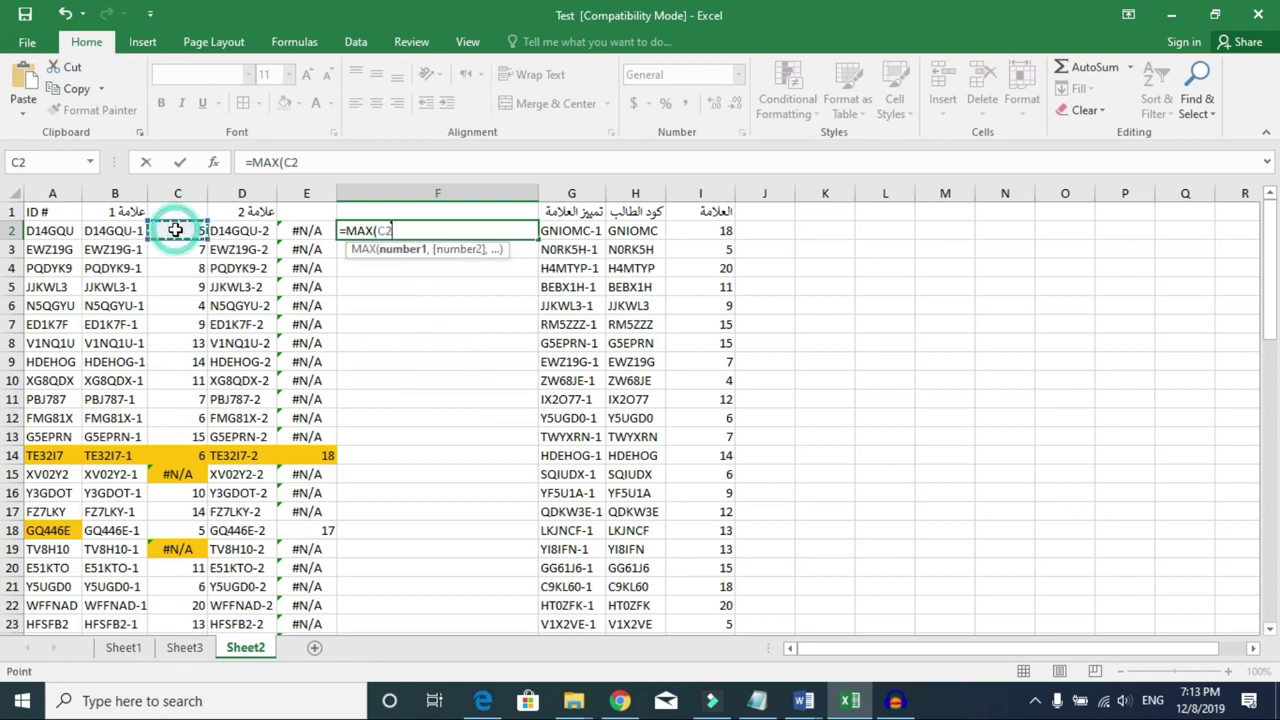
pyautogui.write(',')
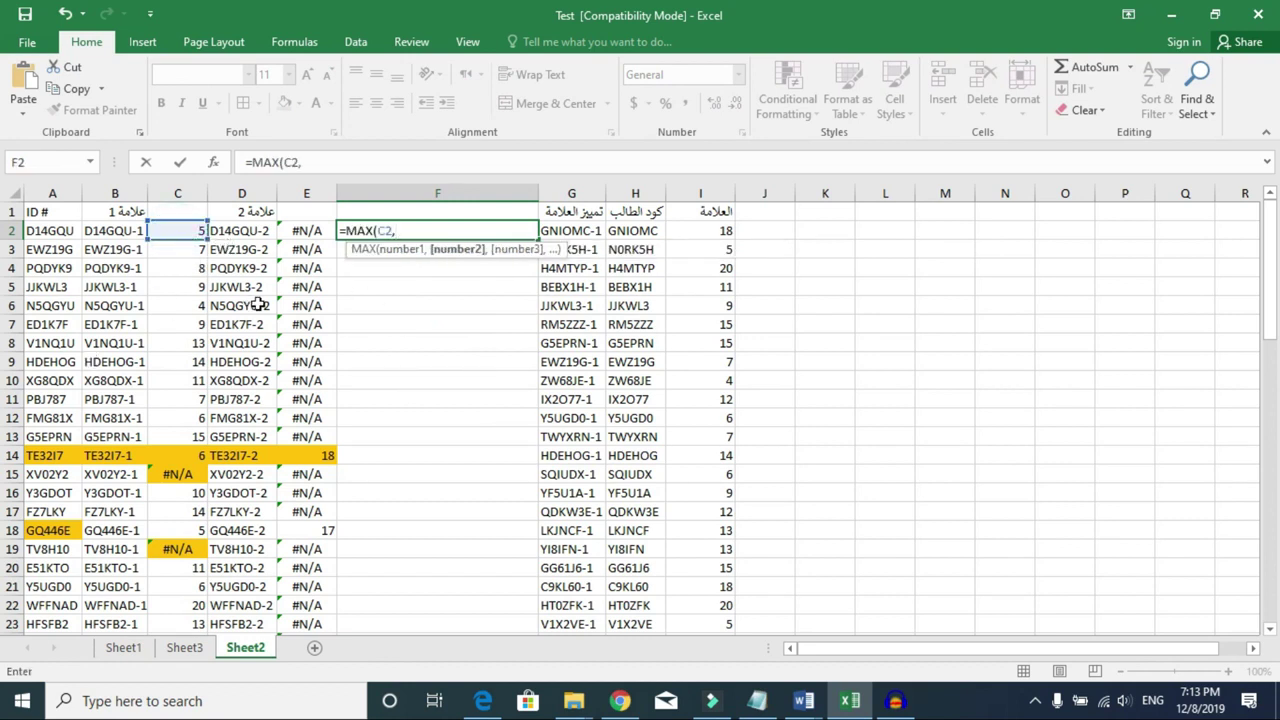
pyautogui.click(318, 231)
pyautogui.press('Return')
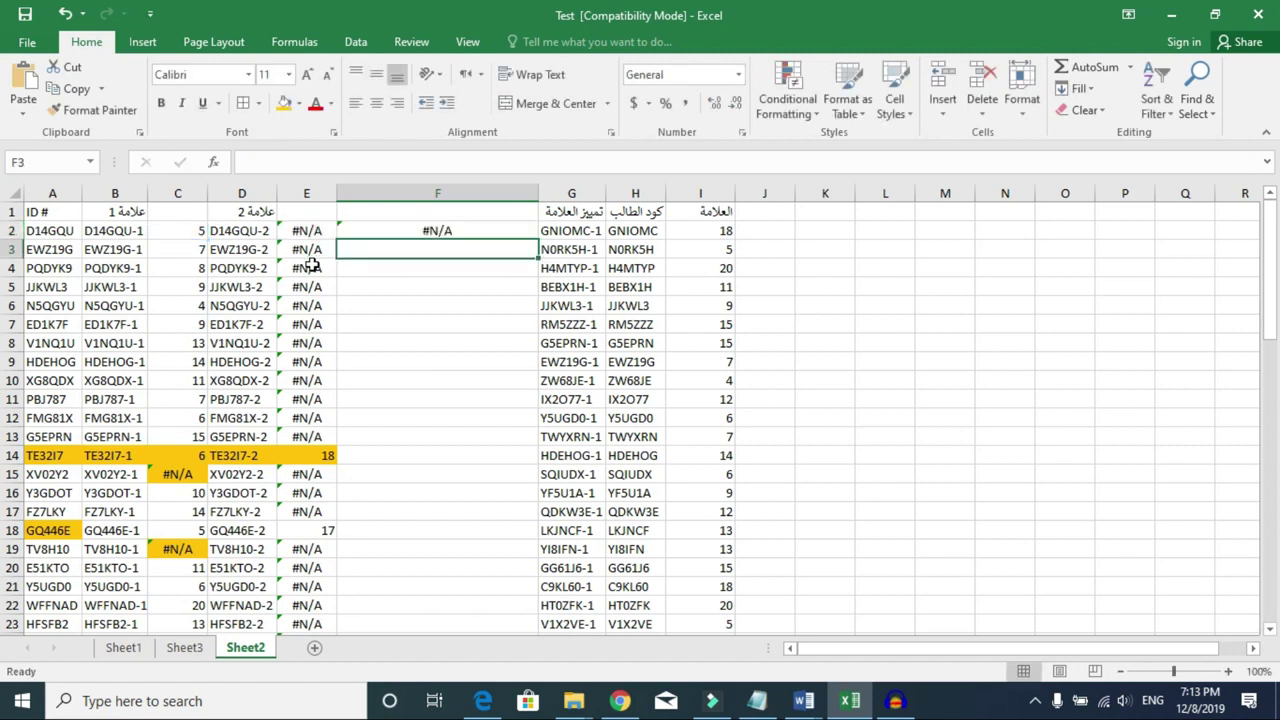
pyautogui.click(393, 234)
pyautogui.press('Delete')
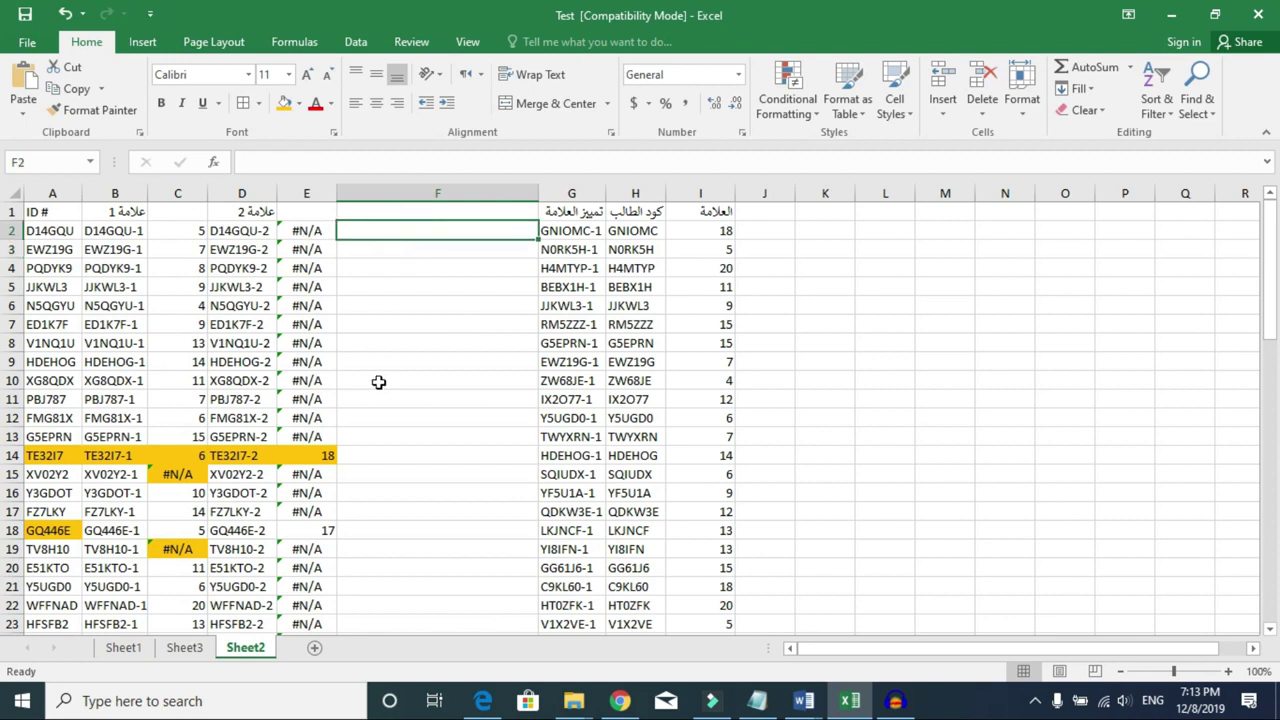
pyautogui.click(288, 233)
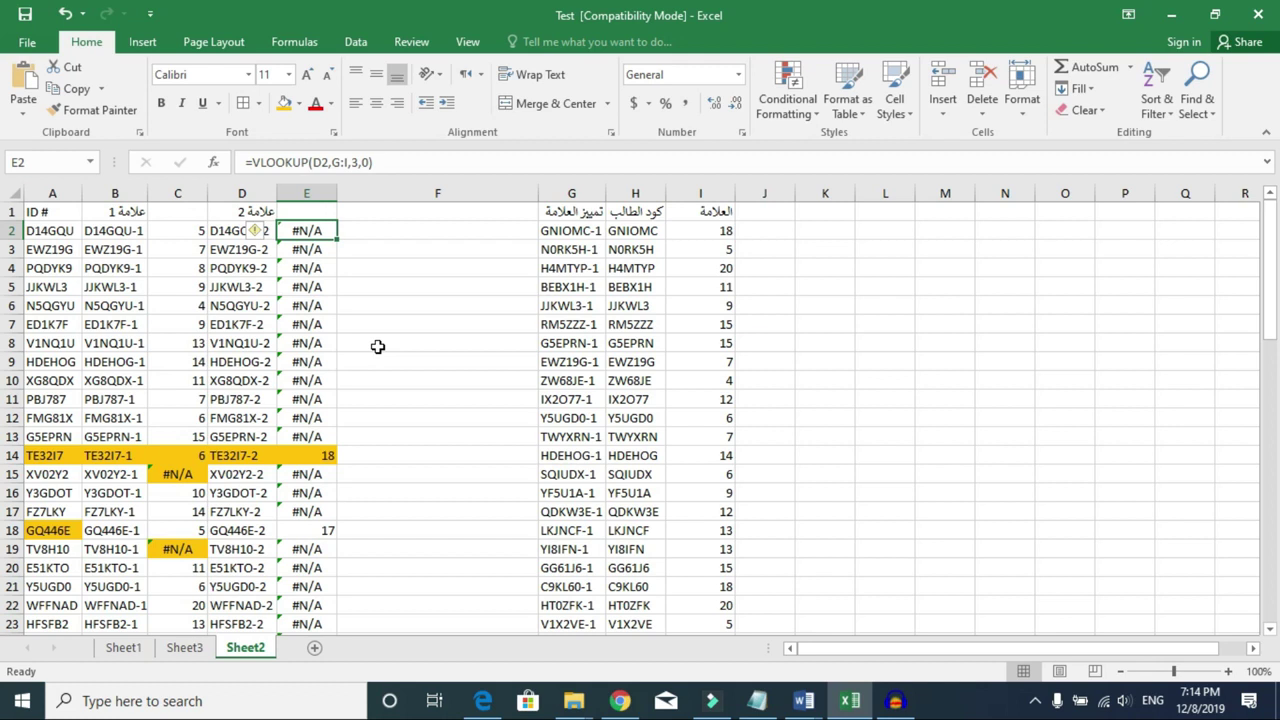
# Step: Wrap E2 as =IFERROR(VLOOKUP(D2,G:I,3,0),0) and fill it down column E
pyautogui.click(318, 455)
pyautogui.click(220, 455)
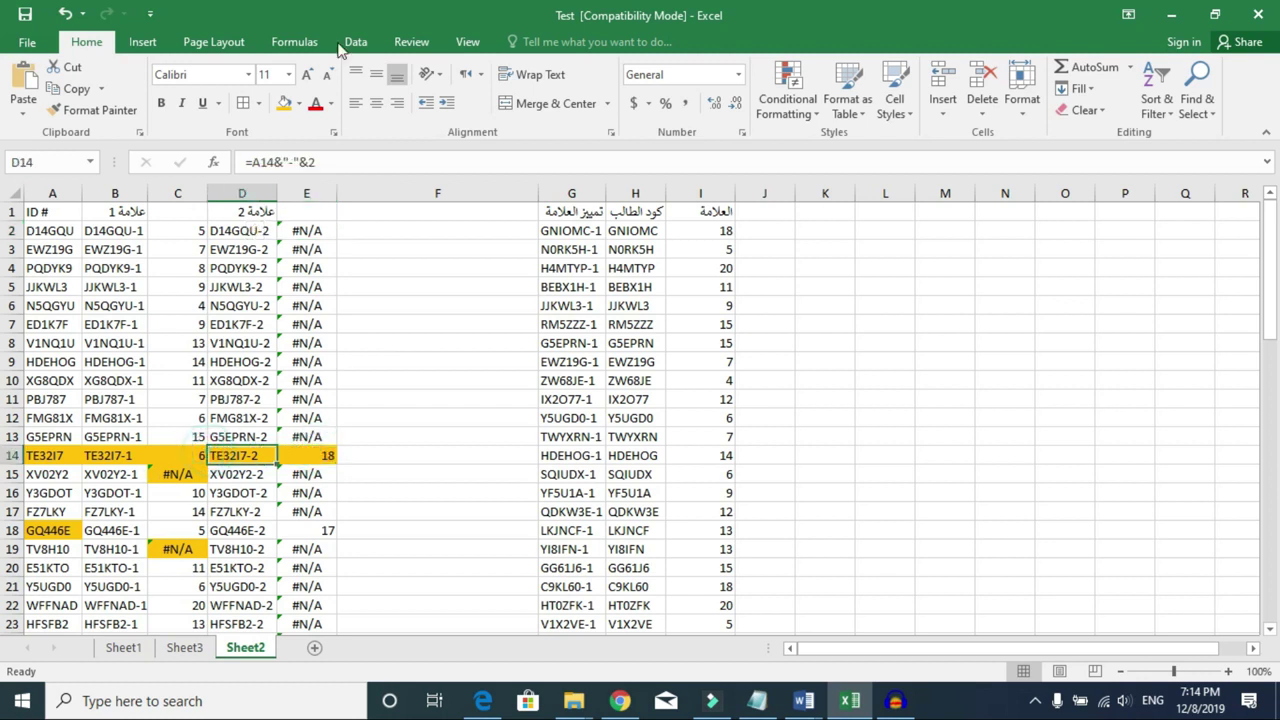
pyautogui.click(300, 231)
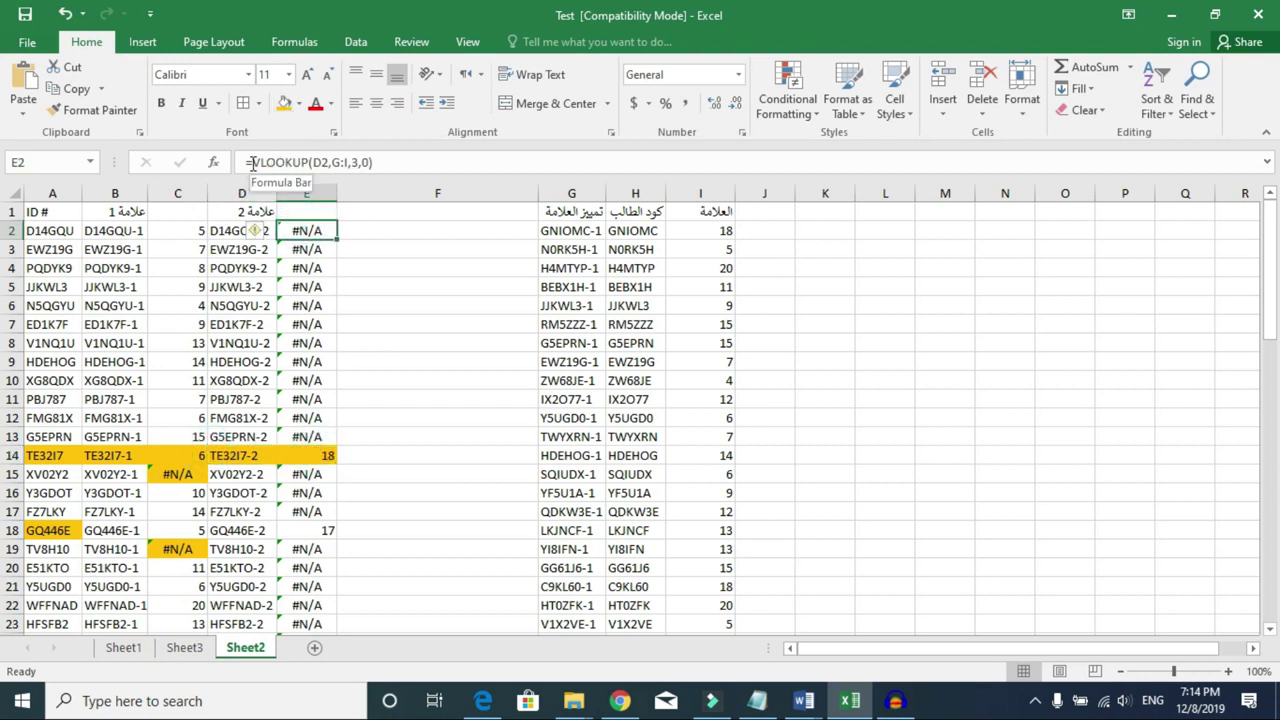
pyautogui.click(273, 163)
pyautogui.write('if')
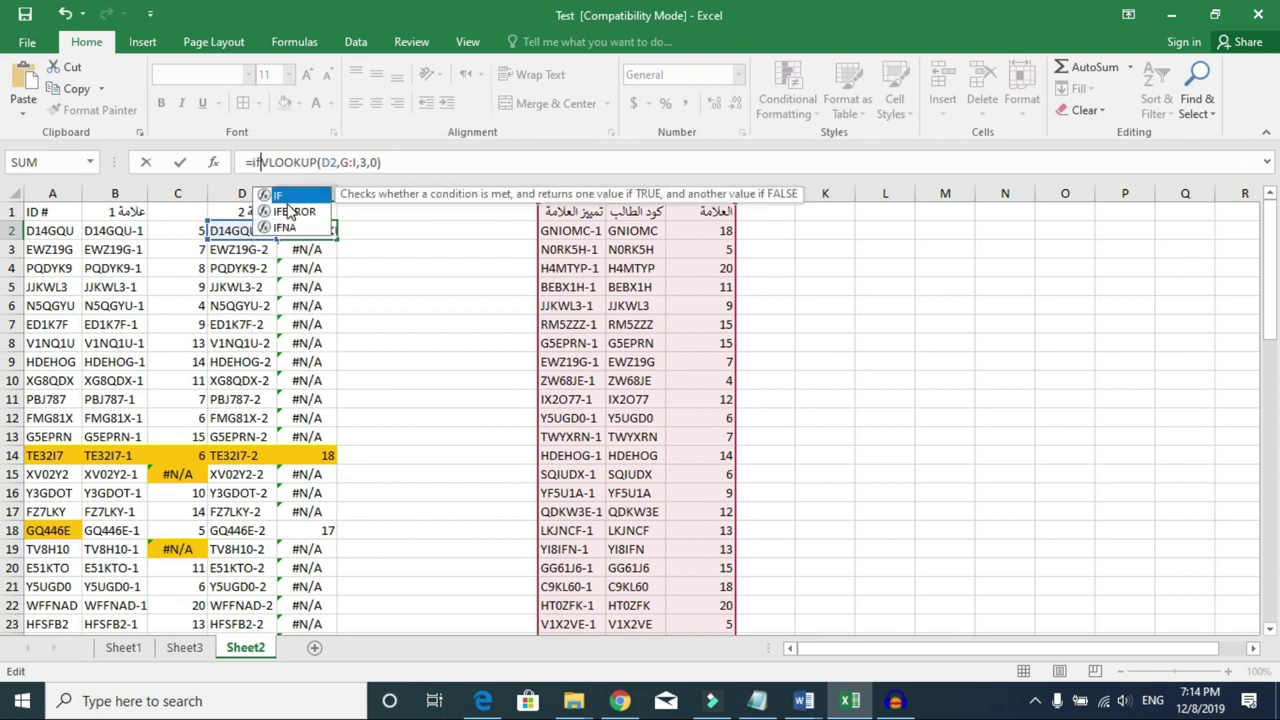
pyautogui.doubleClick(290, 212)
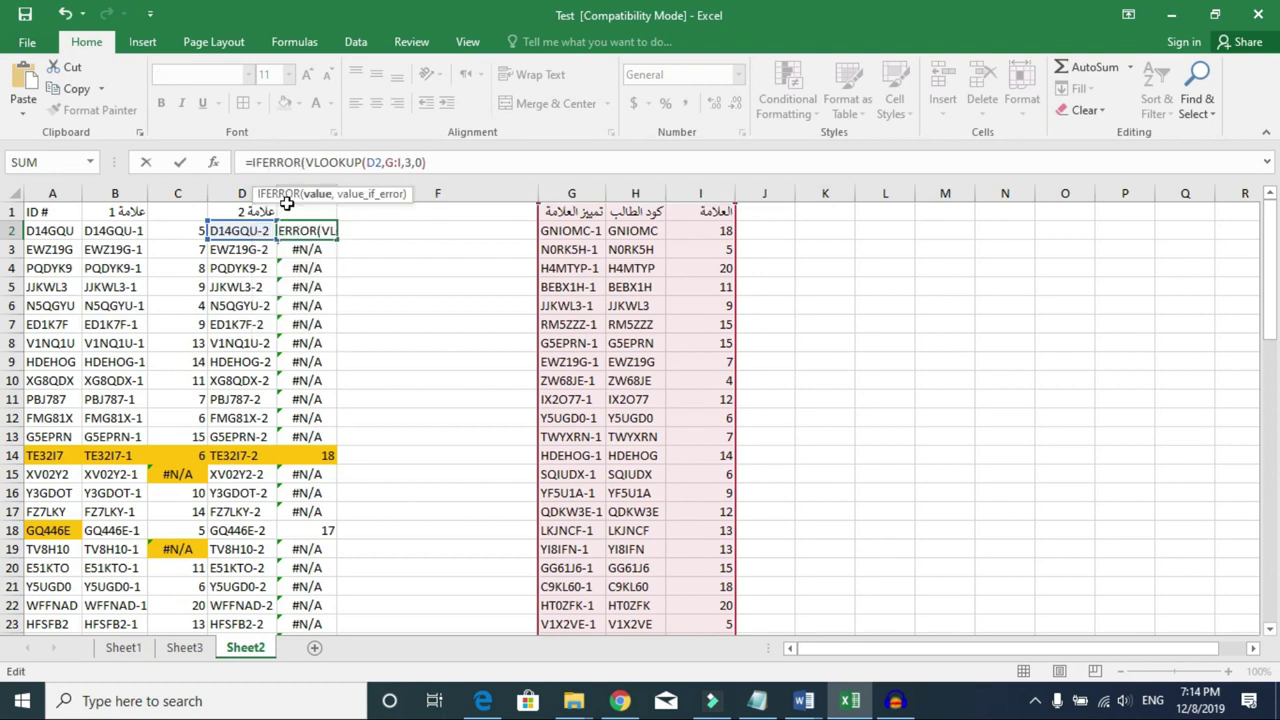
pyautogui.click(448, 163)
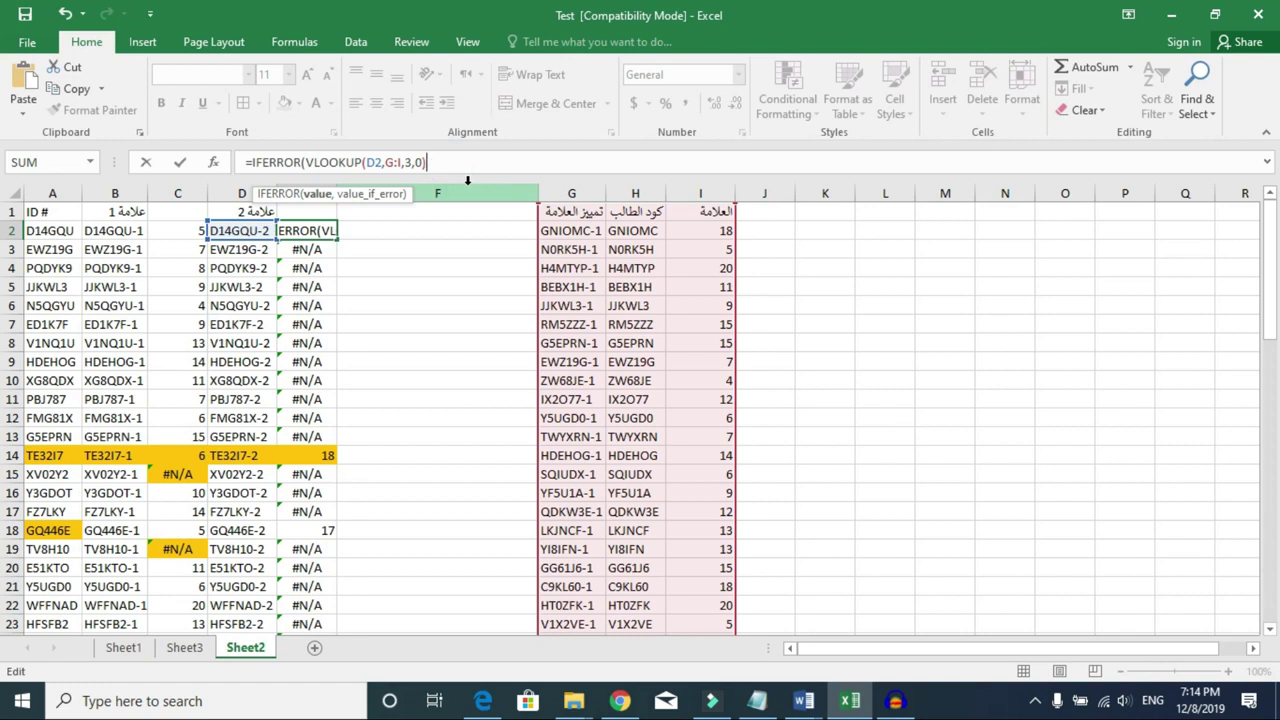
pyautogui.write(',0')
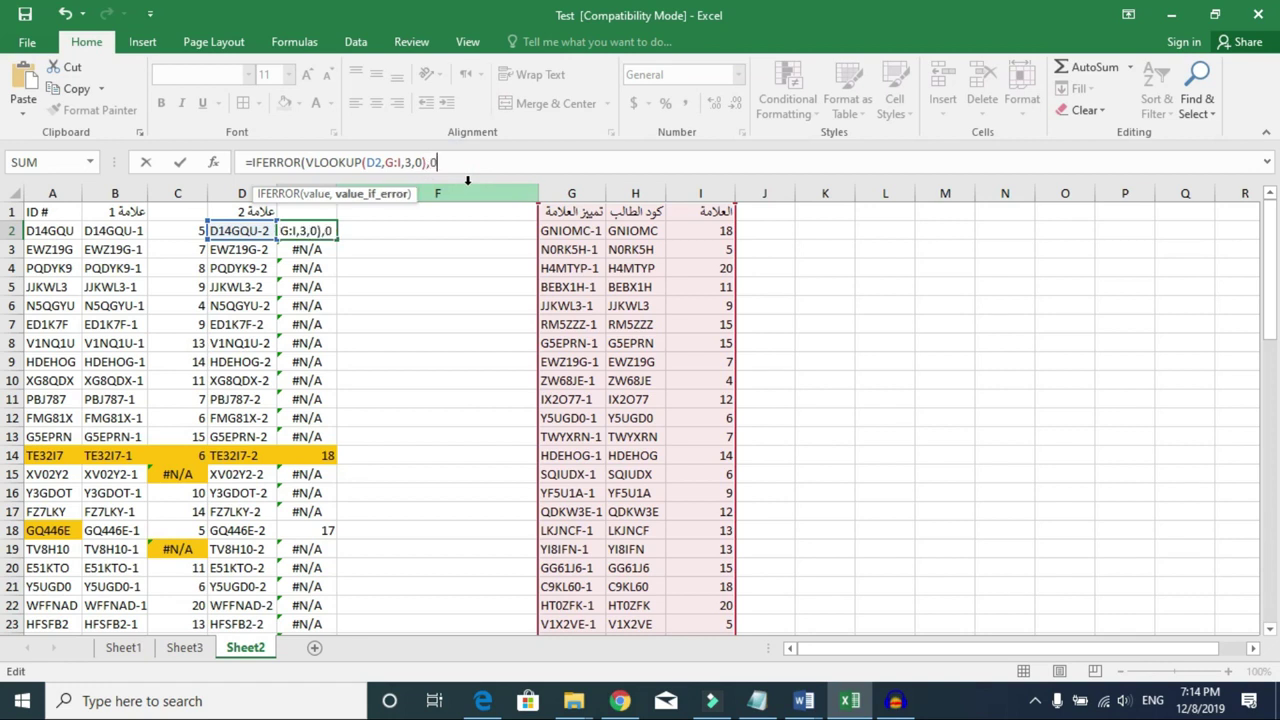
pyautogui.press('Return')
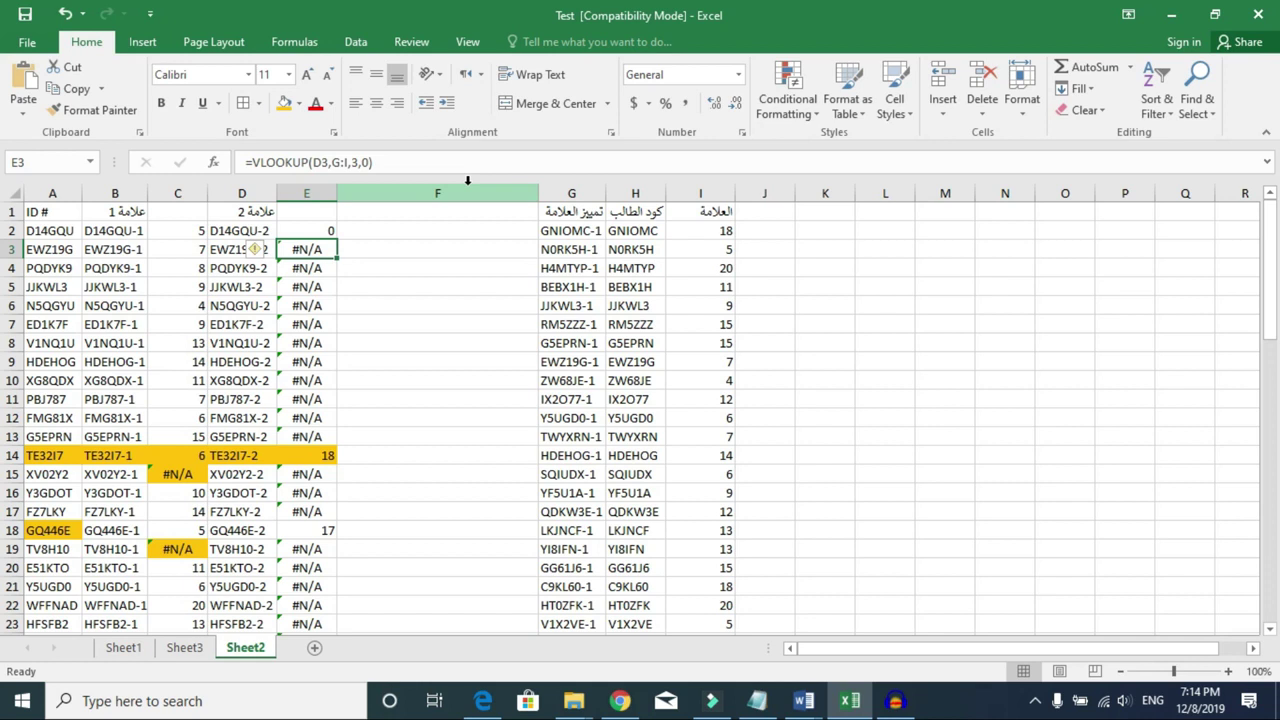
pyautogui.click(306, 231)
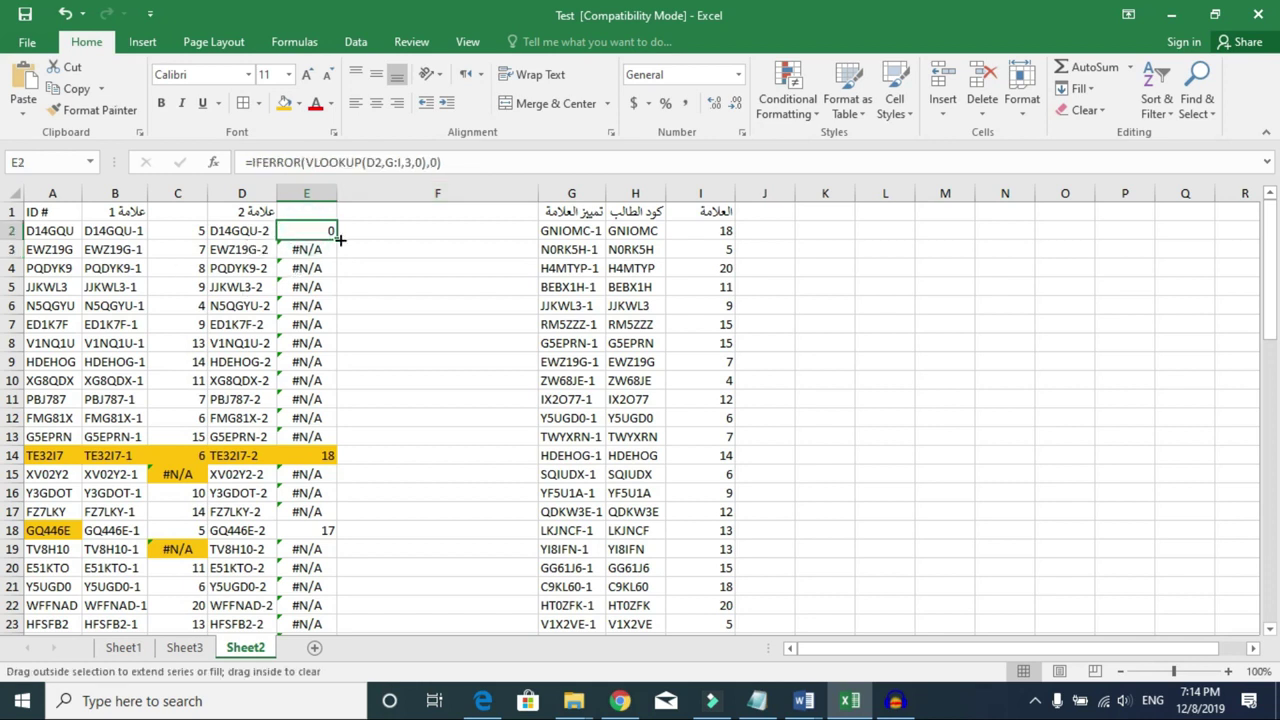
pyautogui.doubleClick(338, 240)
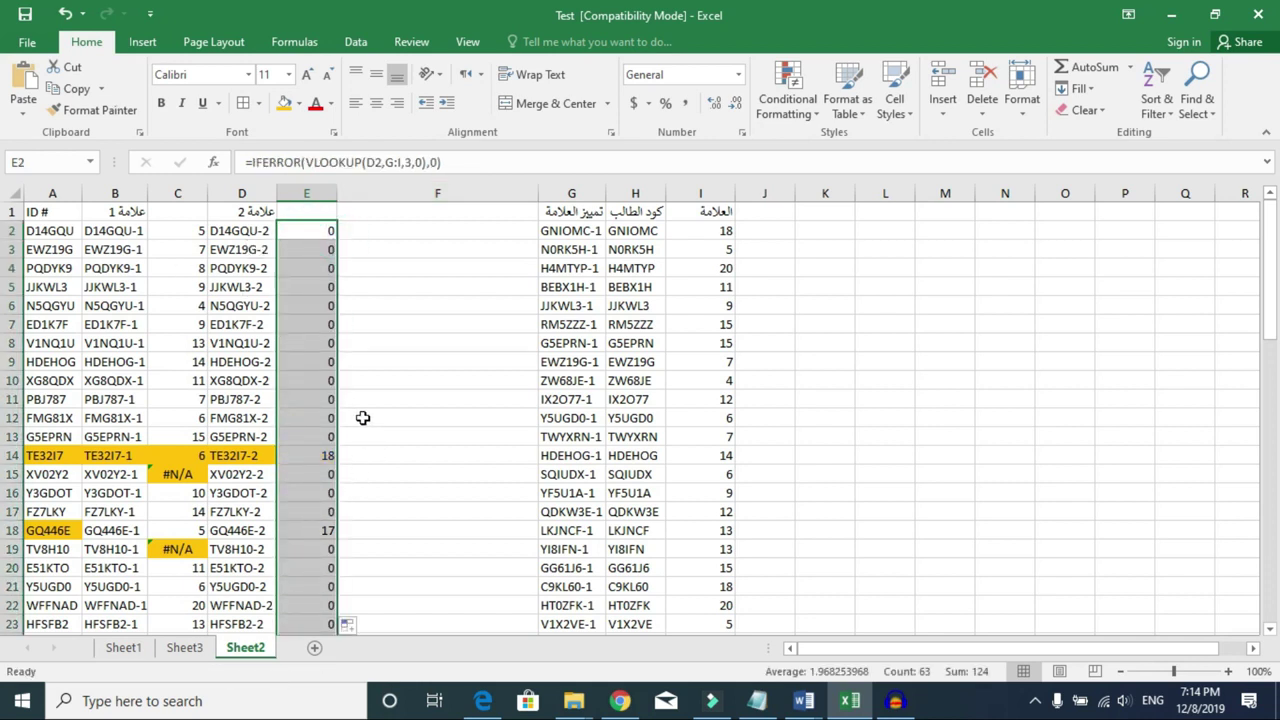
# Step: Enter the heading 'max' in cell F1
pyautogui.click(380, 194)
pyautogui.click(400, 211)
pyautogui.write('max')
pyautogui.press('Return')
# Step: Put =MAX(C2,E2) in F2 and fill it down the max column
pyautogui.write('=max')
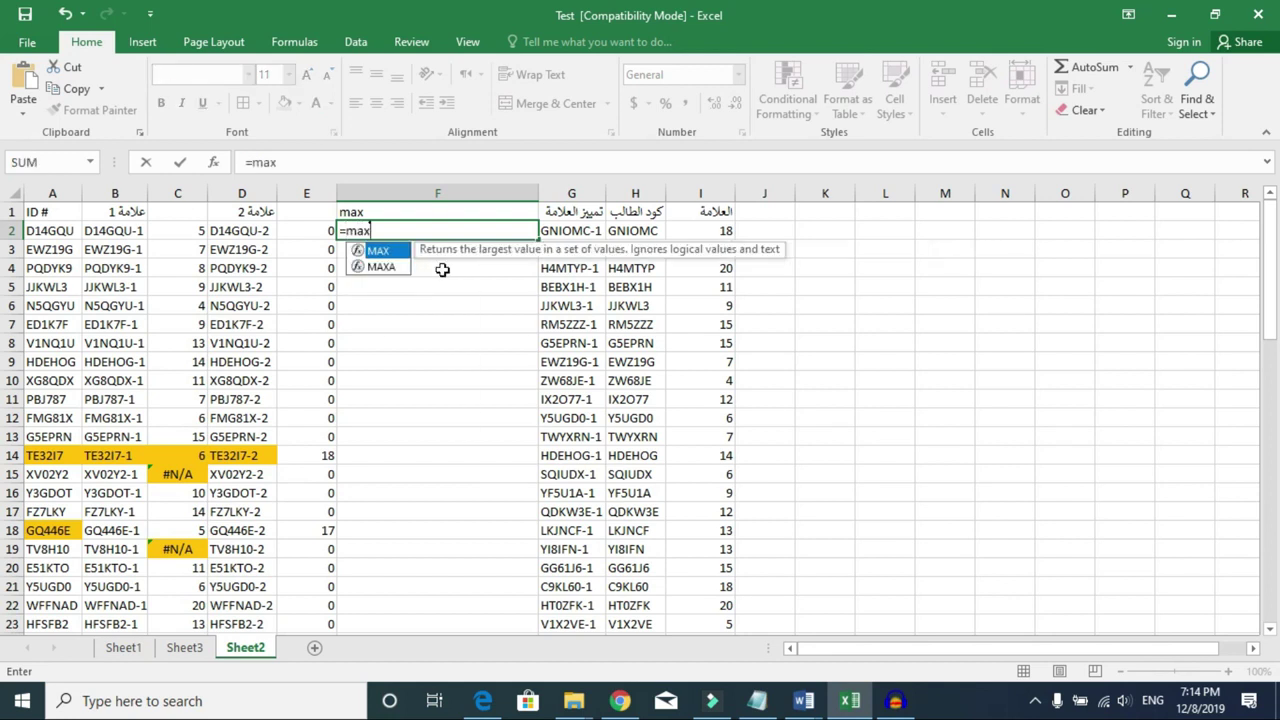
pyautogui.press('Tab')
pyautogui.click(176, 232)
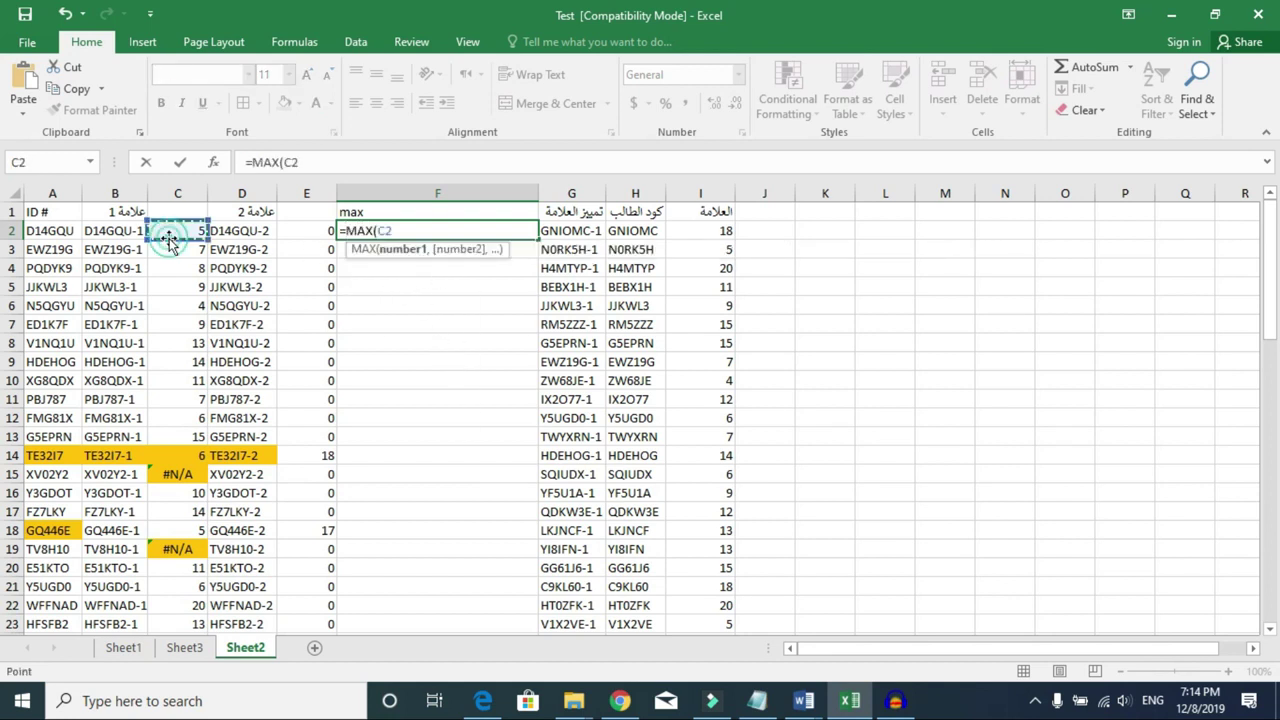
pyautogui.write(',')
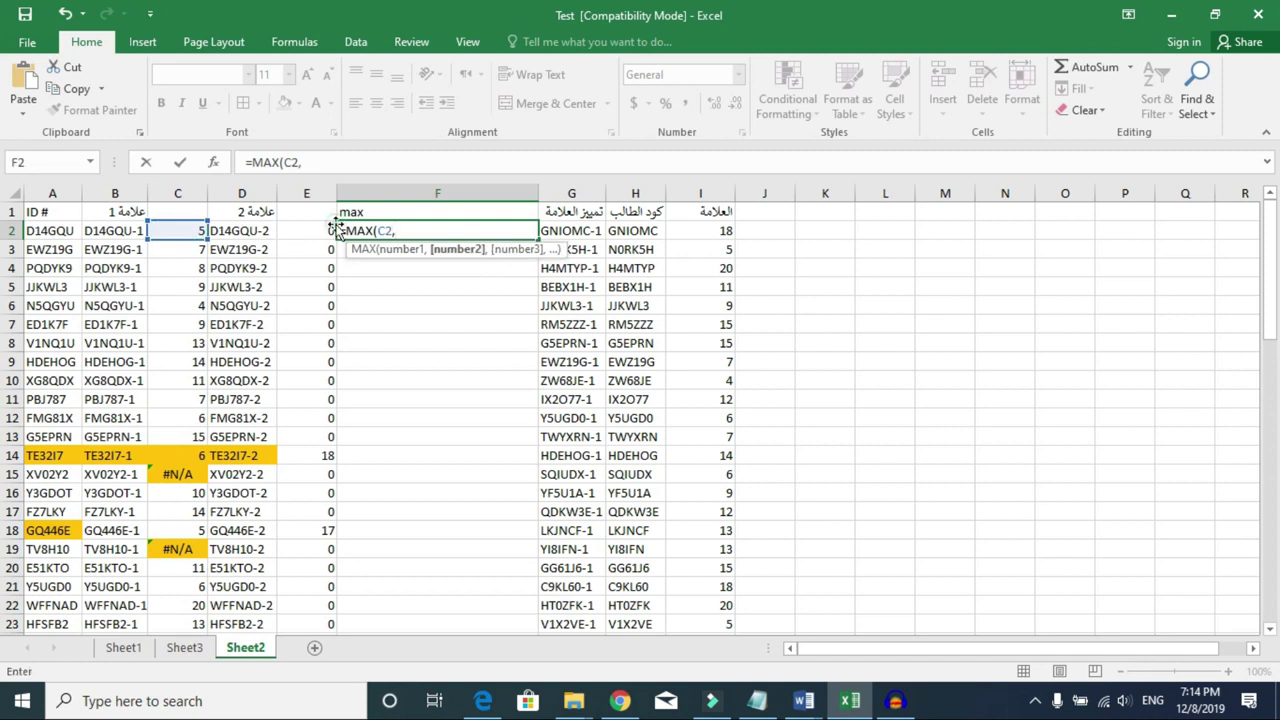
pyautogui.click(323, 231)
pyautogui.press('Return')
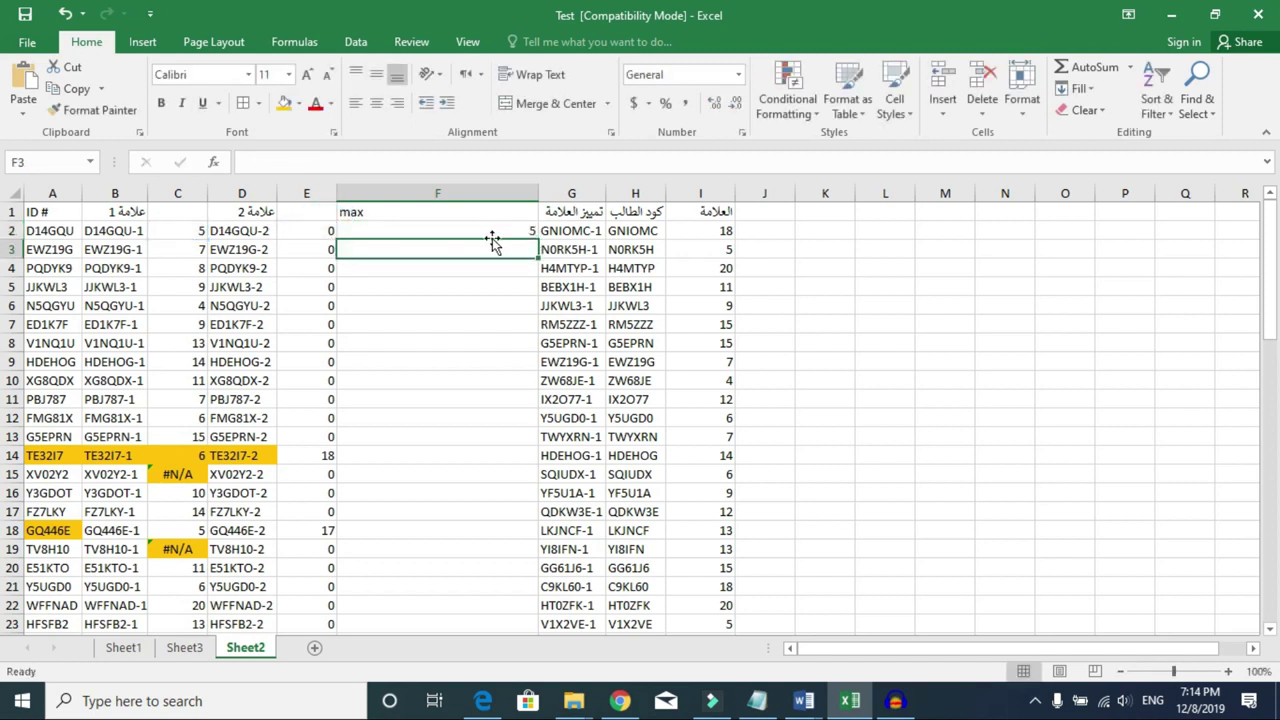
pyautogui.click(492, 238)
pyautogui.doubleClick(535, 240)
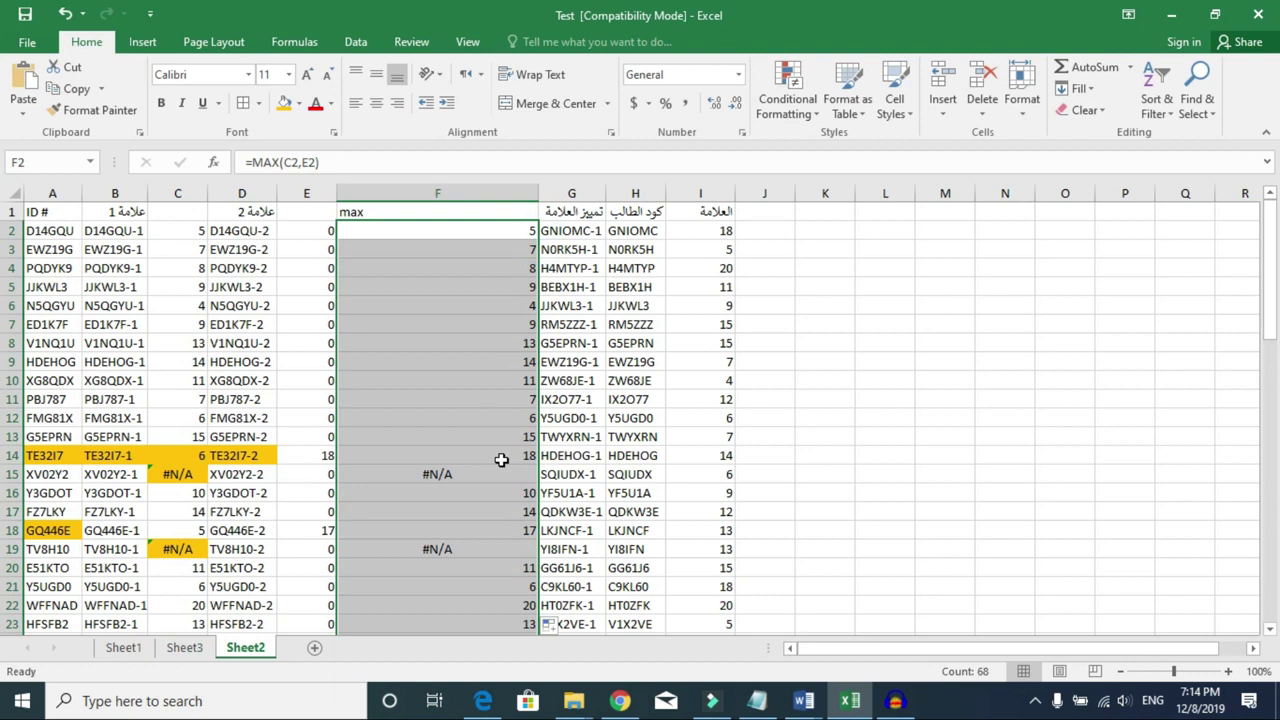
# Step: Inspect the formulas in F18, F16 and F15 to see why F15 shows #N/A
pyautogui.click(444, 524)
pyautogui.moveTo(426, 474); pyautogui.dragTo(28, 484)
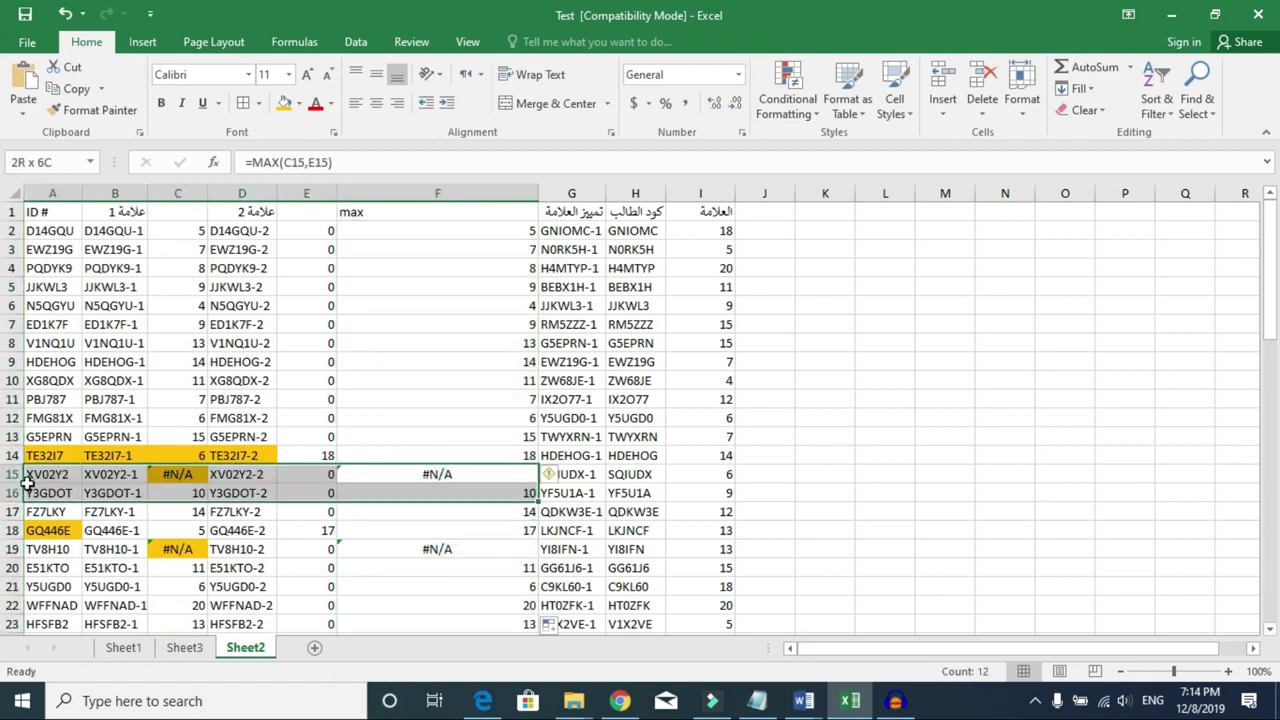
pyautogui.click(430, 492)
pyautogui.click(412, 467)
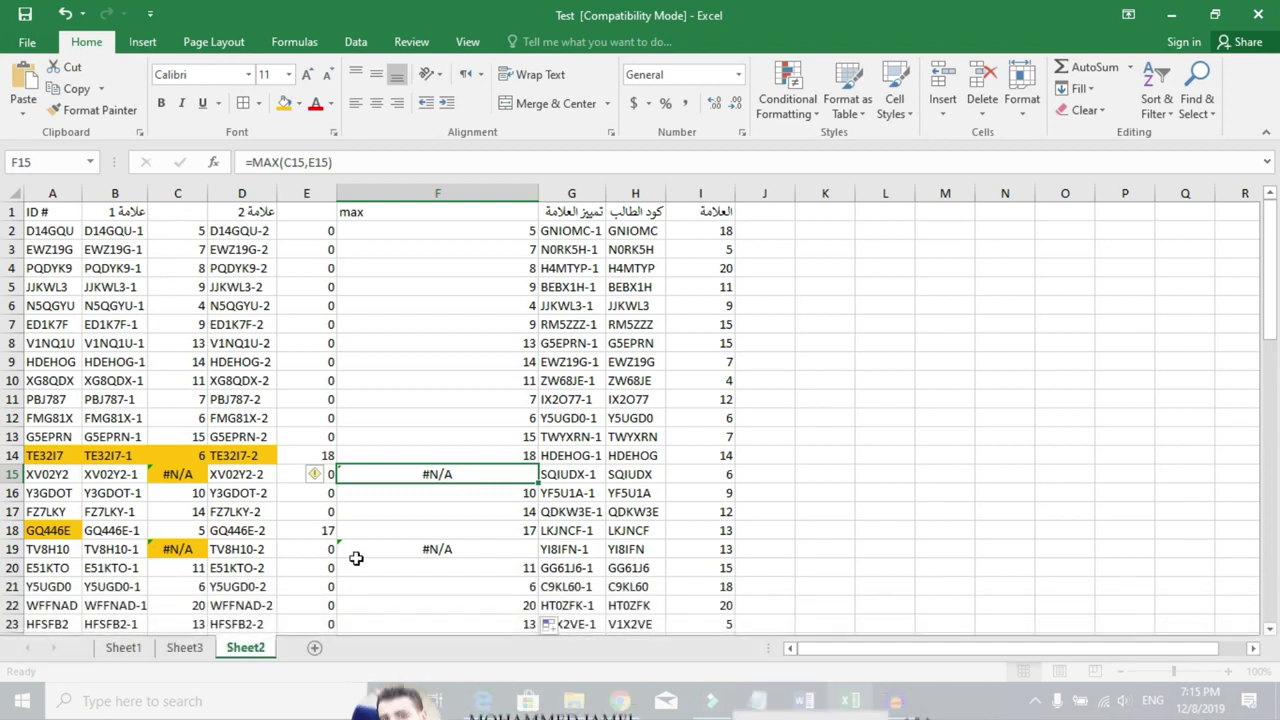
# Step: Wrap C2's lookup as =IFERROR(VLOOKUP(B2,G:I,3,0),0) so failures return 0
pyautogui.click(181, 232)
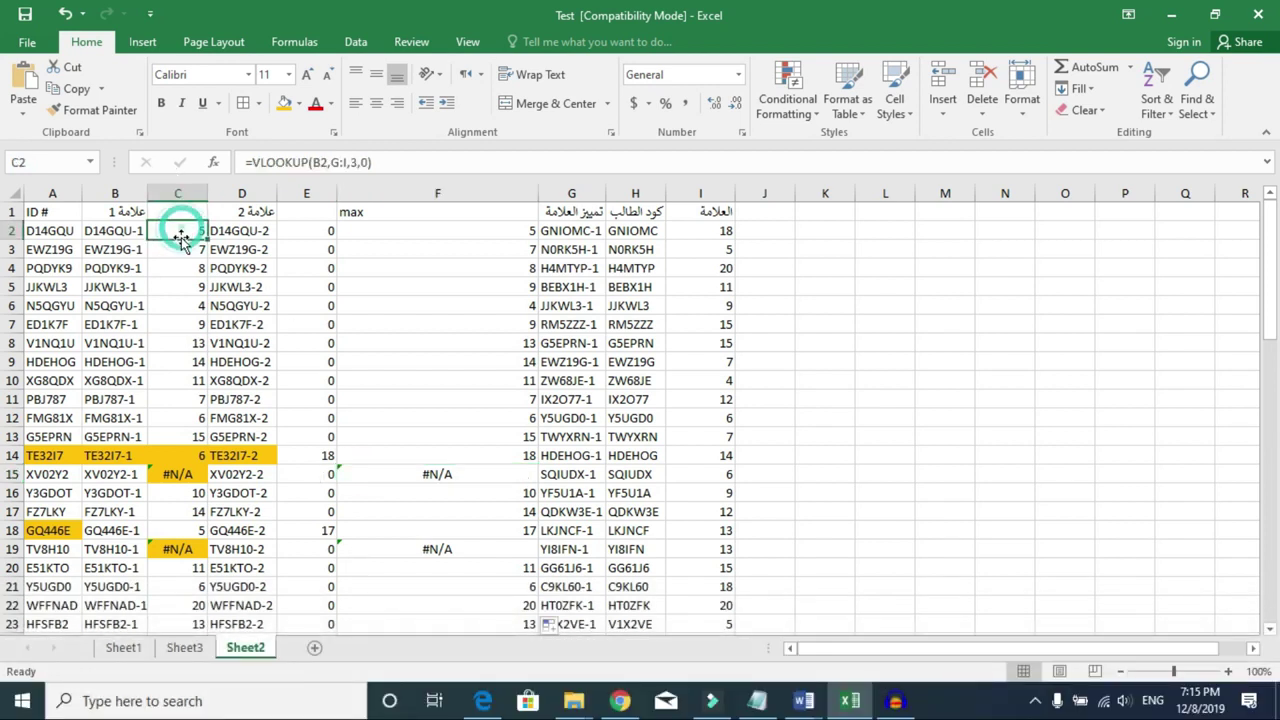
pyautogui.click(252, 163)
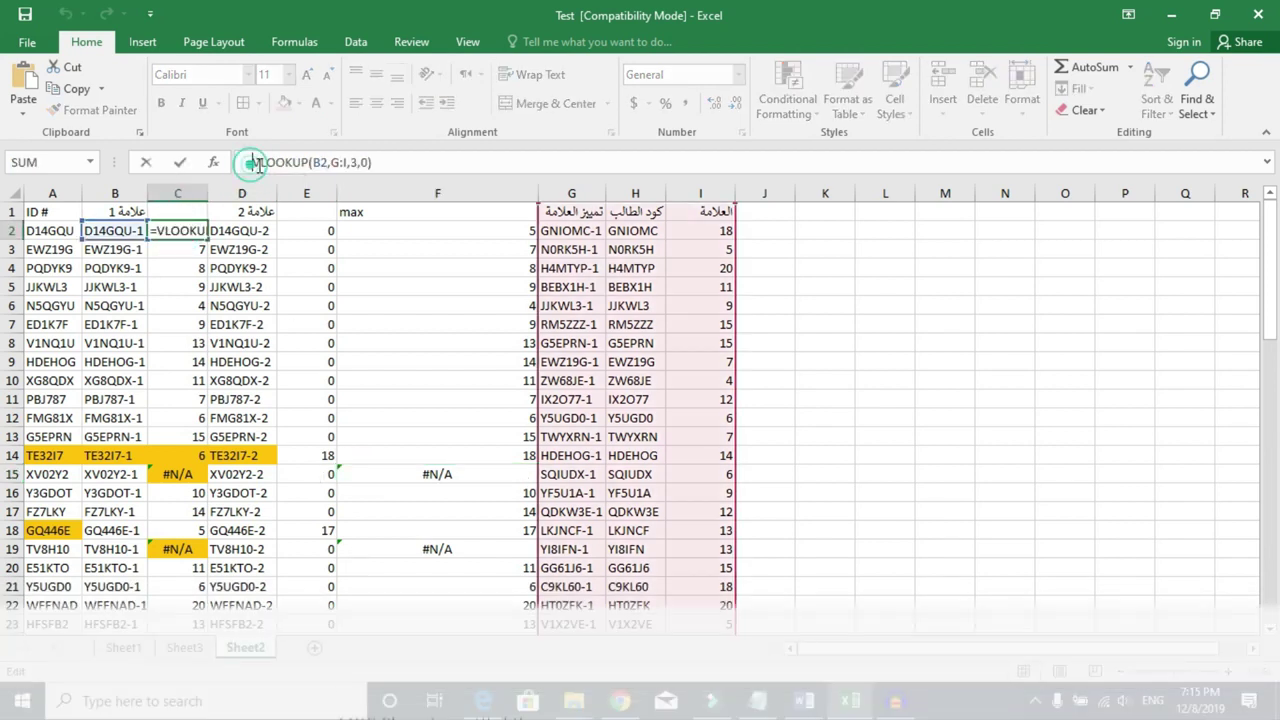
pyautogui.write('if')
pyautogui.press('Down')
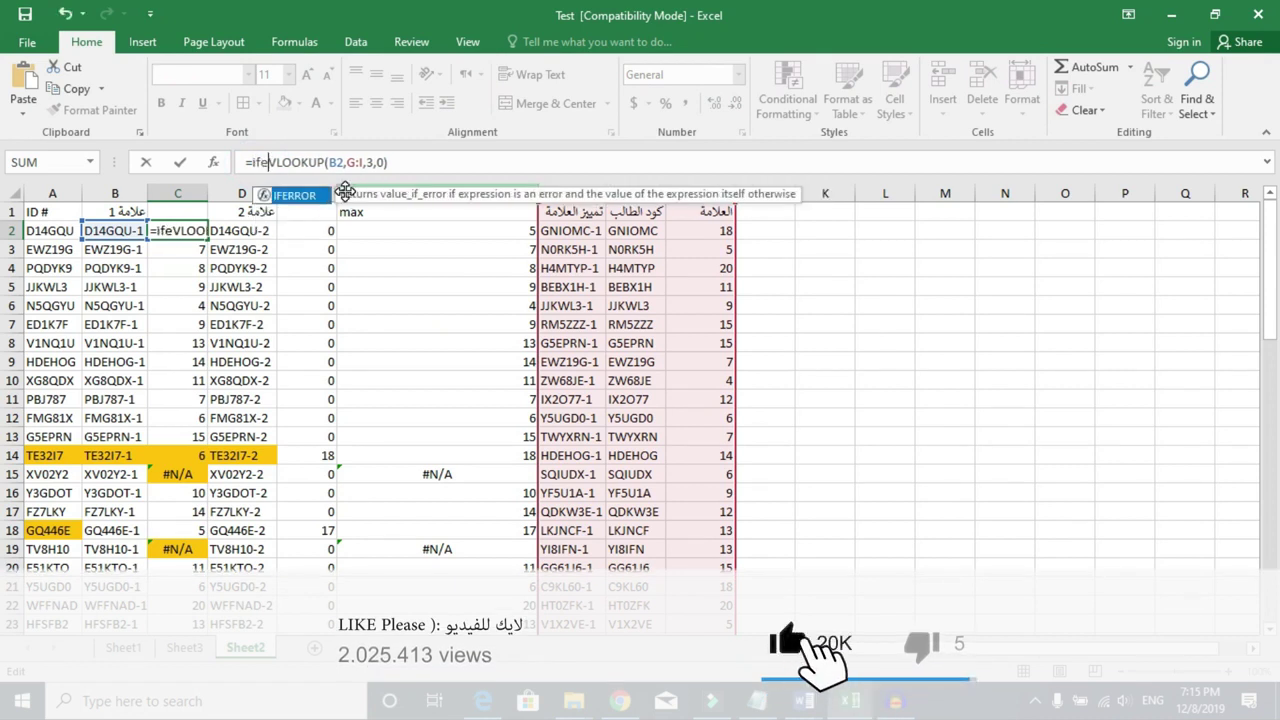
pyautogui.press('Tab')
pyautogui.click(443, 162)
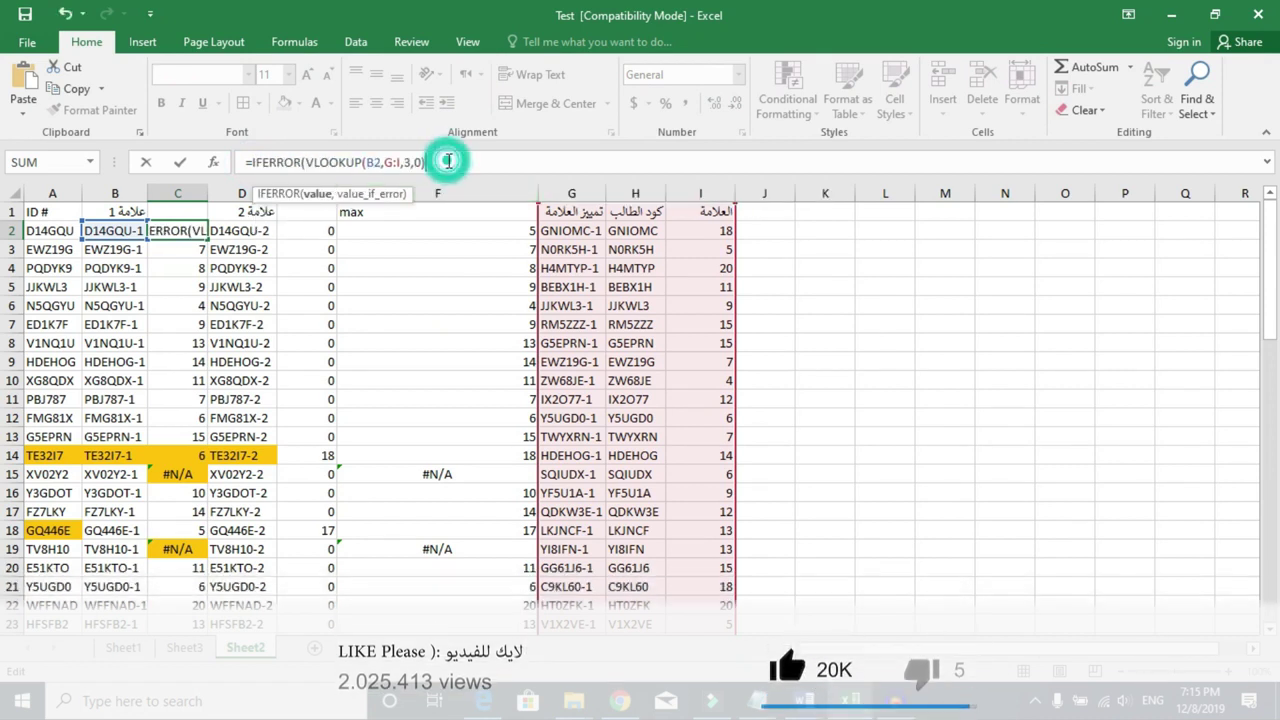
pyautogui.write(',0')
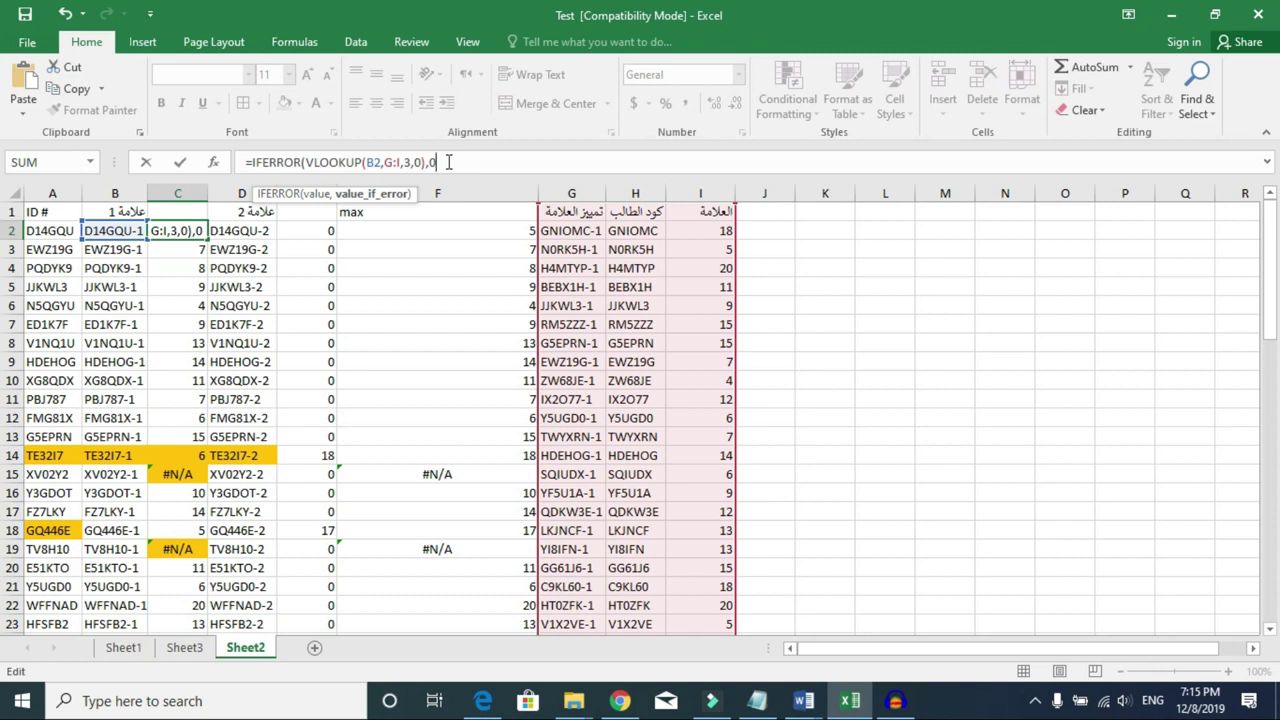
pyautogui.press('Return')
pyautogui.press('Return')
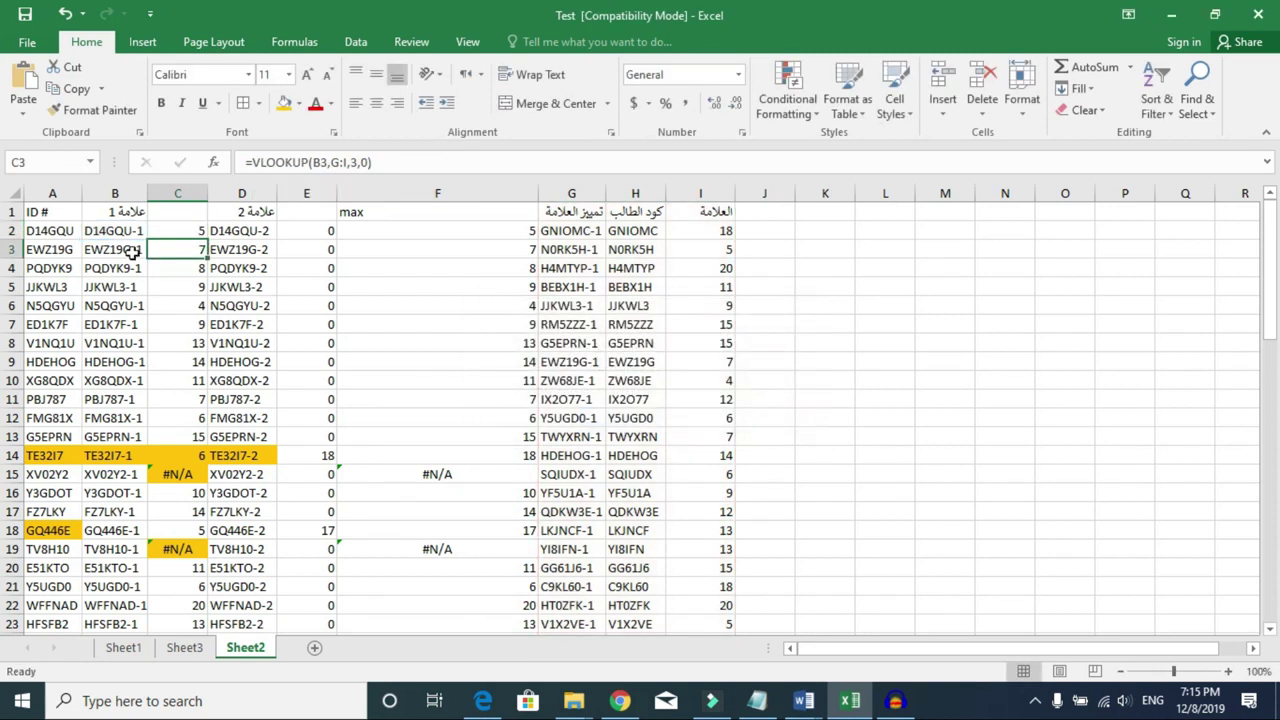
# Step: Fill the IFERROR lookup down column C and scroll to check the results
pyautogui.click(178, 231)
pyautogui.doubleClick(207, 236)
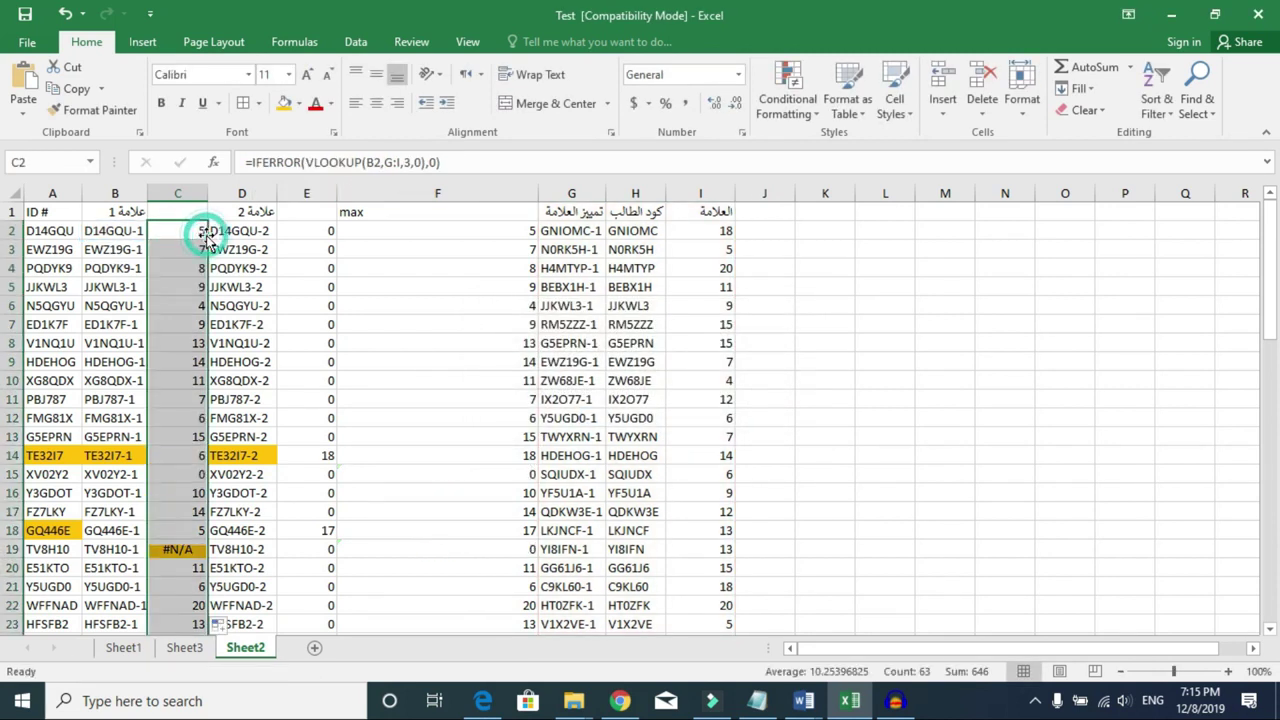
pyautogui.scroll(-1, 369, 443)
pyautogui.scroll(1, 443, 418)
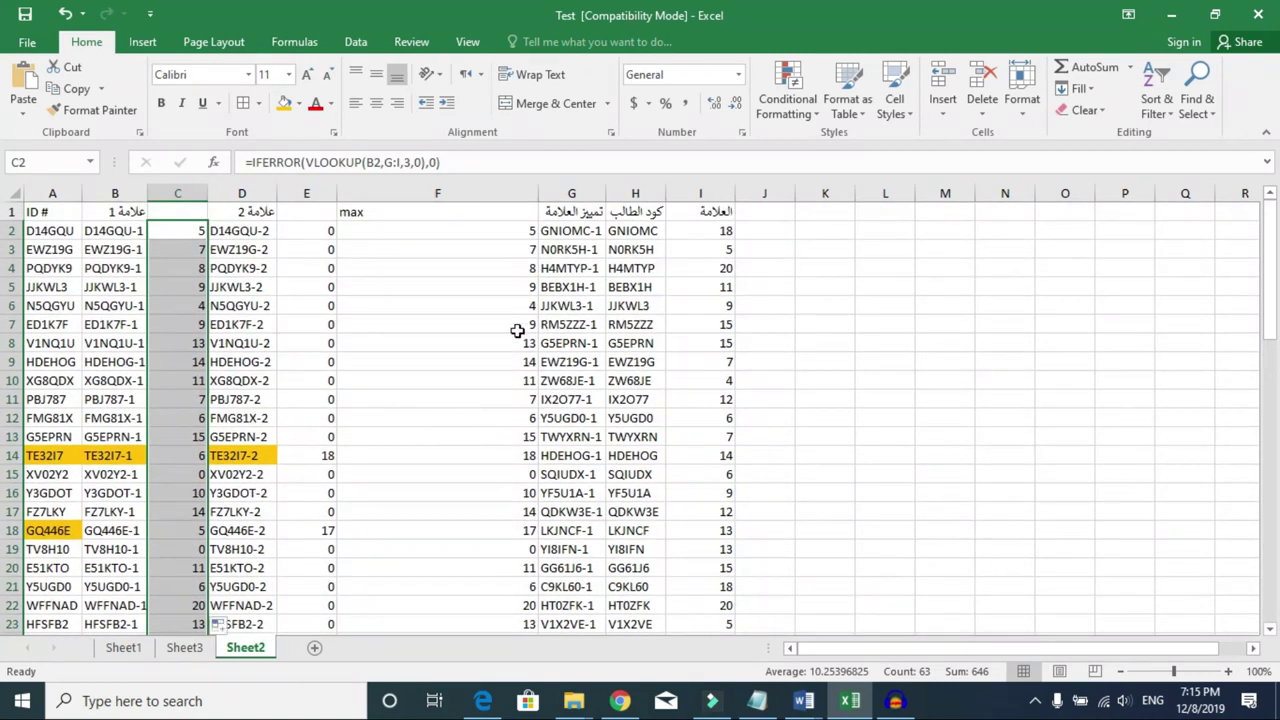
pyautogui.scroll(-2, 366, 500)
# Step: Narrow the max column F and give it an orange fill
pyautogui.scroll(2, 366, 500)
pyautogui.moveTo(532, 193); pyautogui.dragTo(435, 193)
pyautogui.click(386, 193)
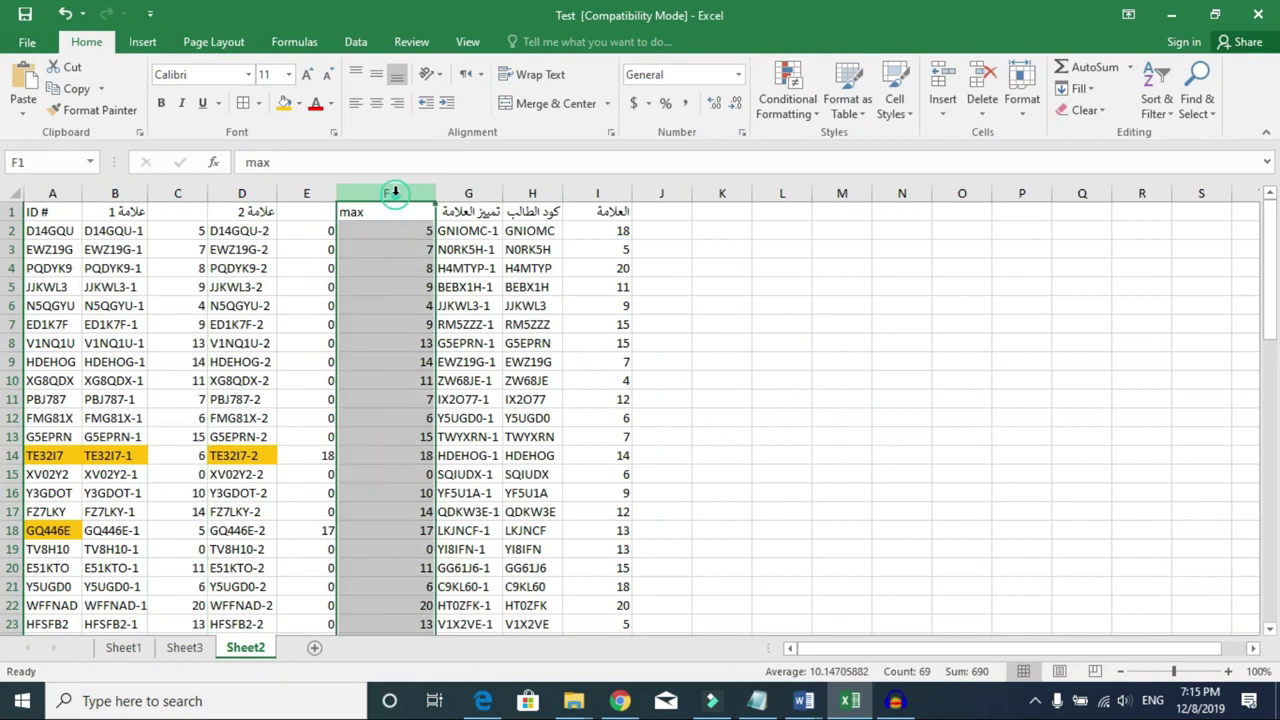
pyautogui.click(278, 104)
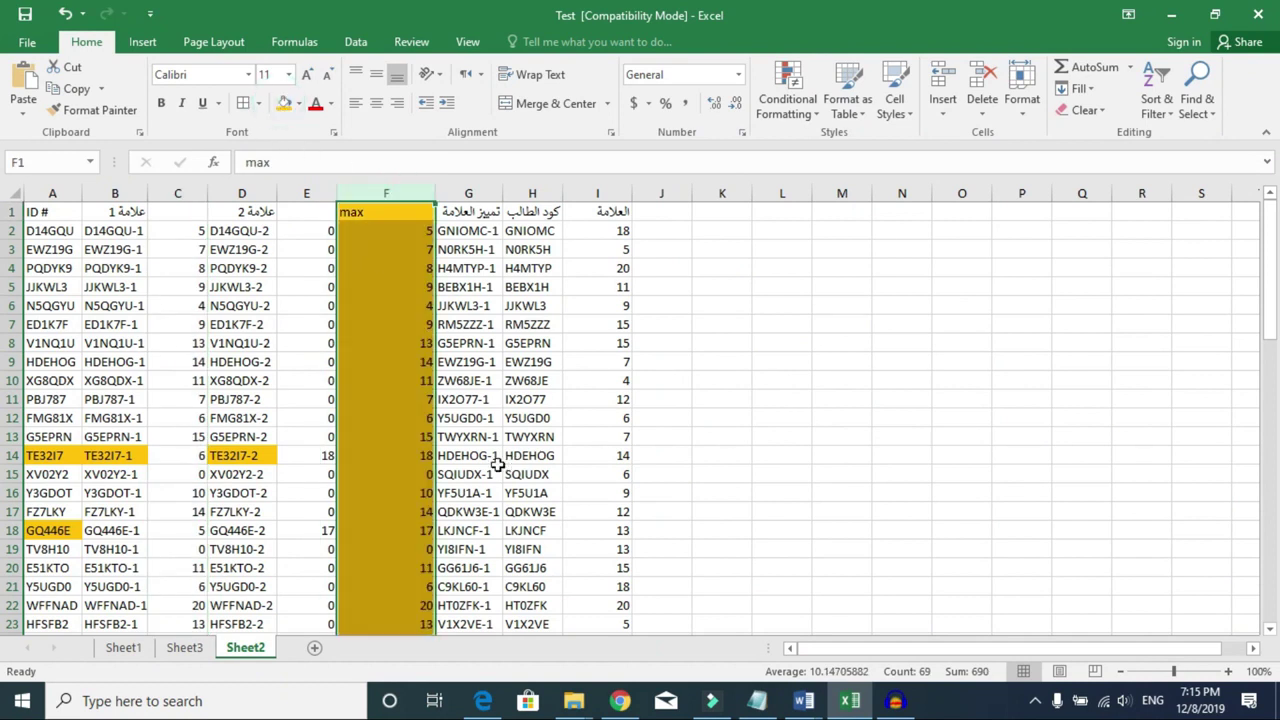
# Step: Hide the lookup table columns G to I and column B
pyautogui.scroll(-4, 409, 456)
pyautogui.scroll(4, 409, 456)
pyautogui.moveTo(478, 190); pyautogui.dragTo(593, 189)
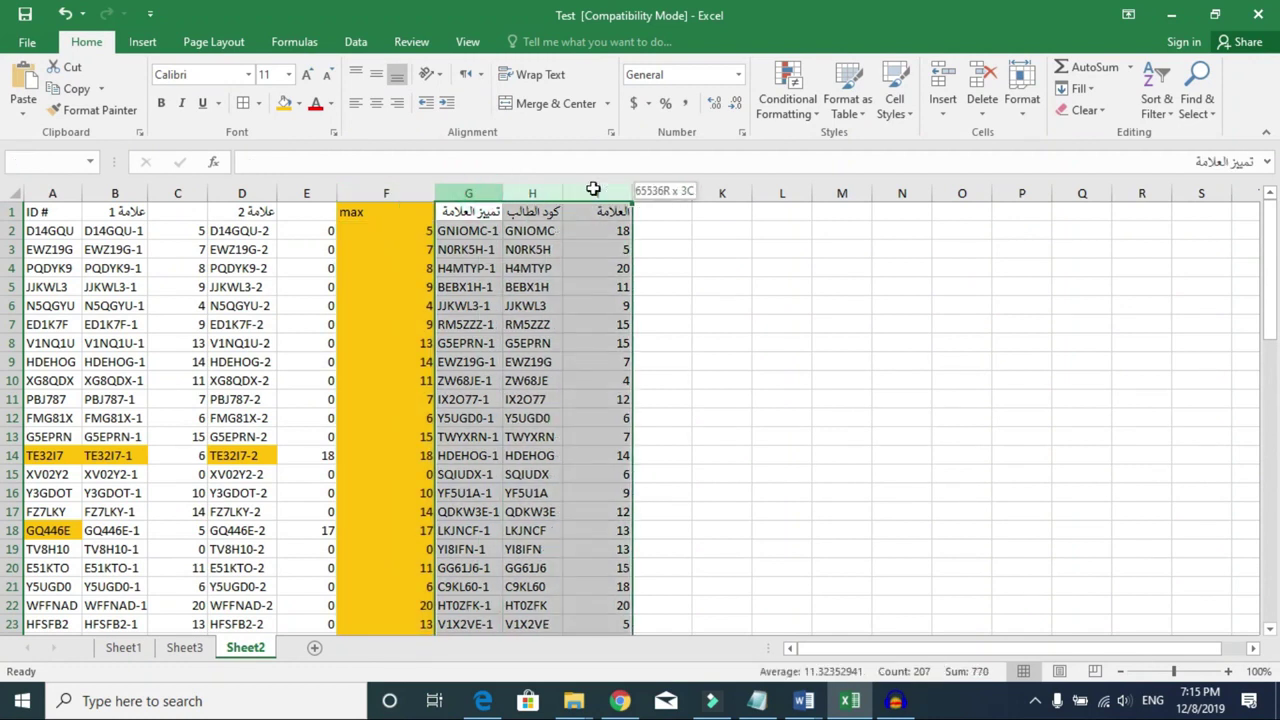
pyautogui.rightClick(593, 189)
pyautogui.click(650, 436)
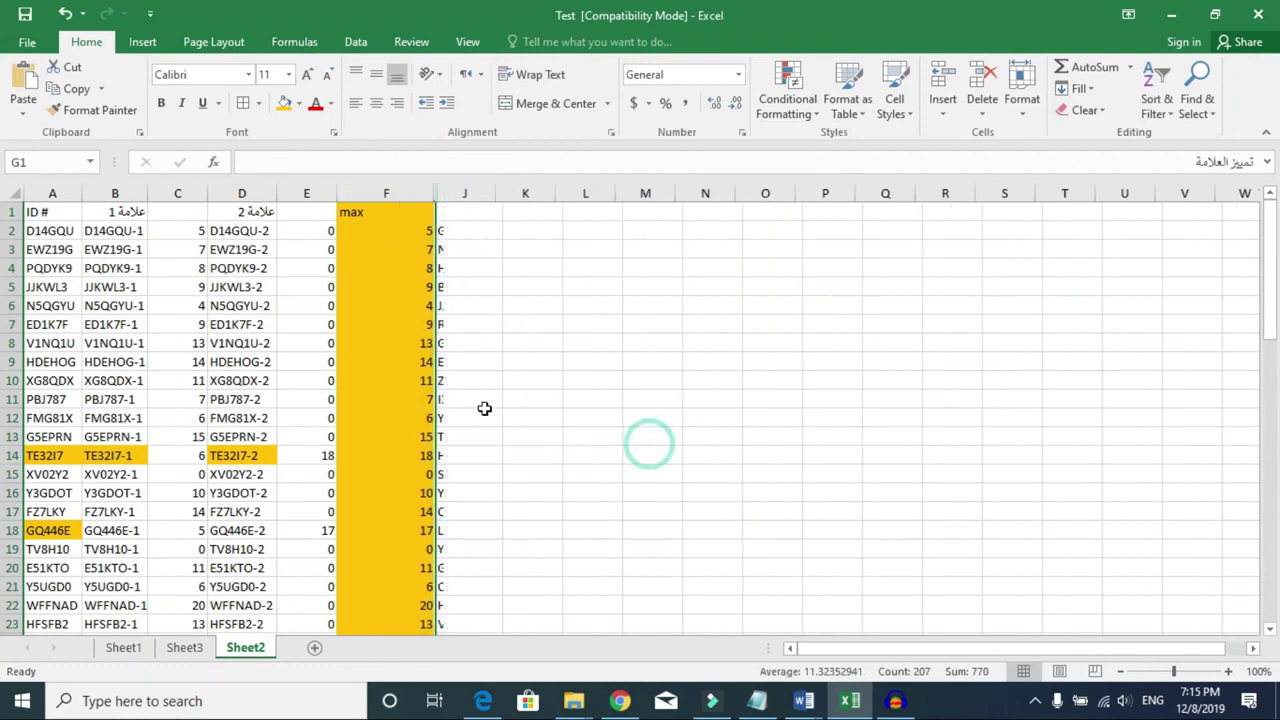
pyautogui.click(286, 362)
pyautogui.rightClick(140, 192)
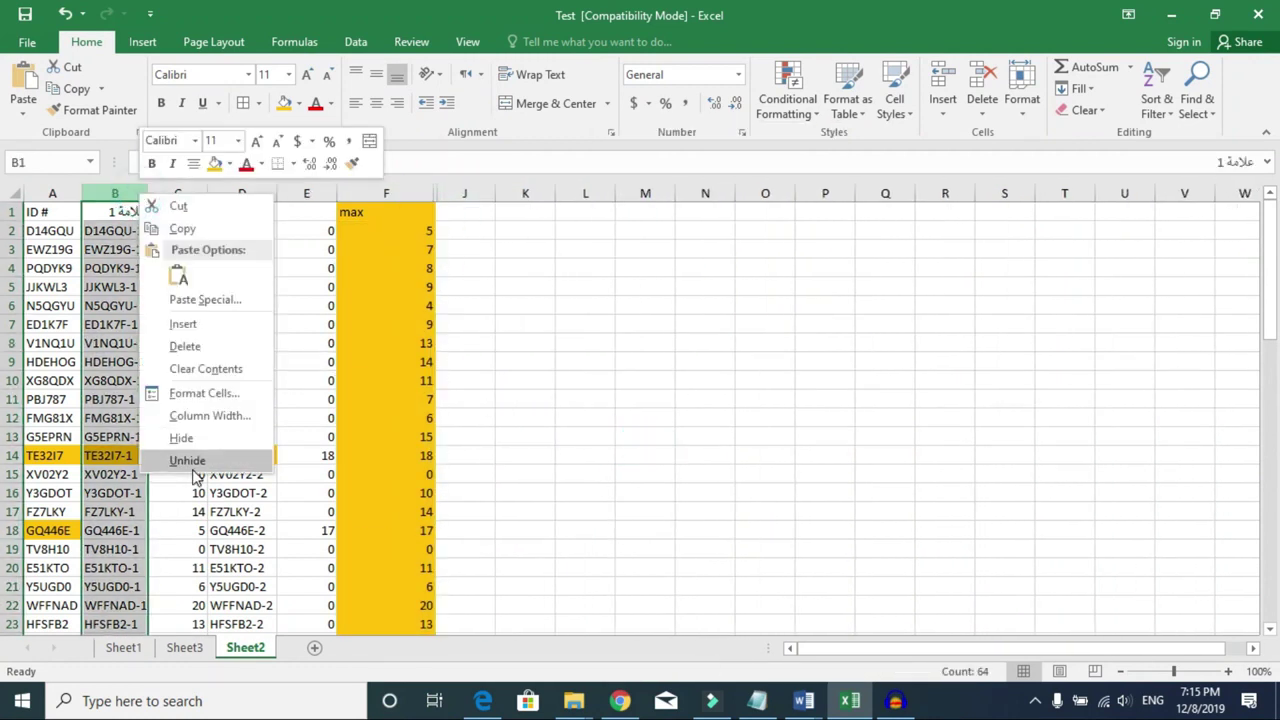
pyautogui.click(183, 437)
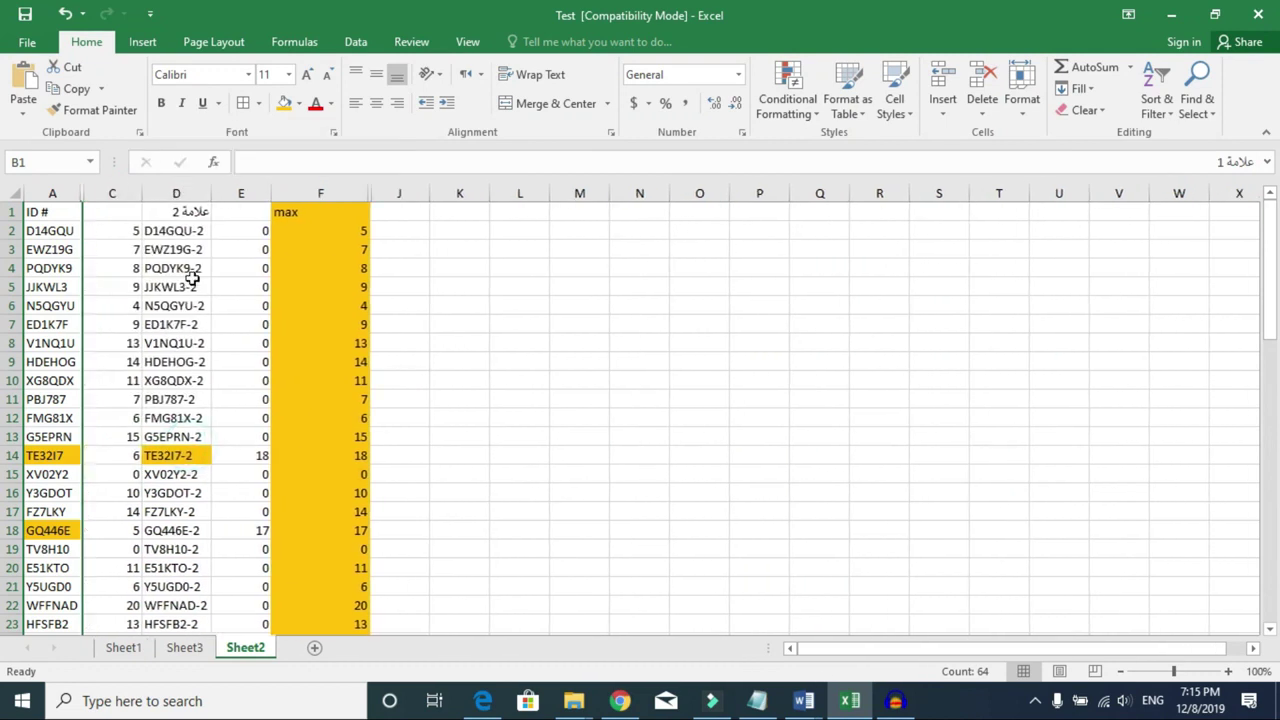
# Step: Hide columns C, D and E, then select cell A3
pyautogui.moveTo(179, 196); pyautogui.dragTo(120, 192)
pyautogui.rightClick(157, 197)
pyautogui.click(250, 420)
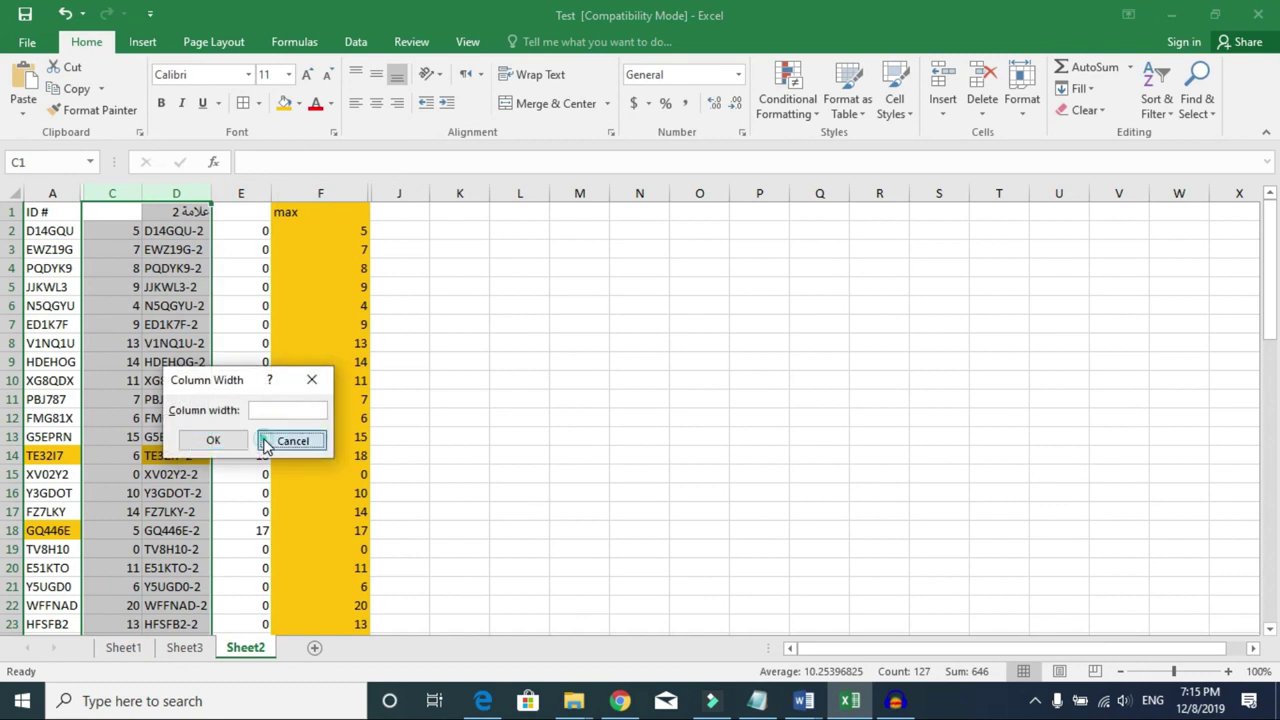
pyautogui.click(265, 443)
pyautogui.rightClick(175, 195)
pyautogui.click(245, 432)
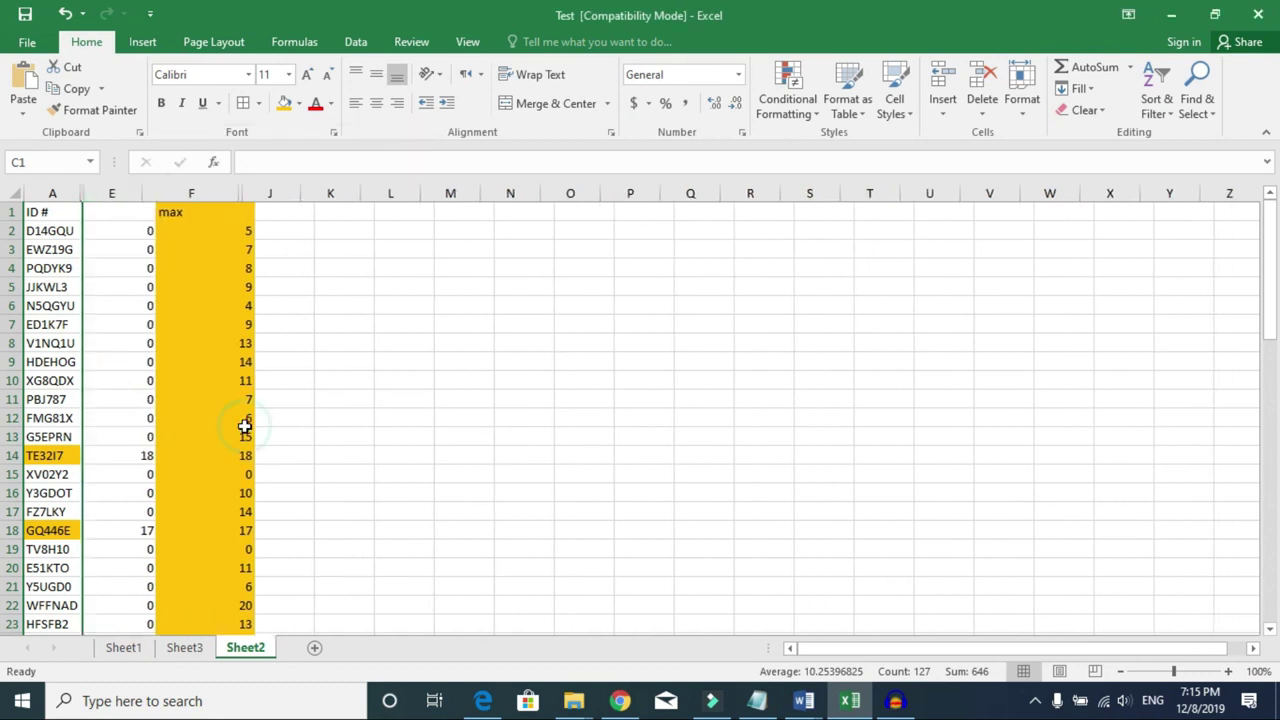
pyautogui.click(180, 322)
pyautogui.rightClick(112, 193)
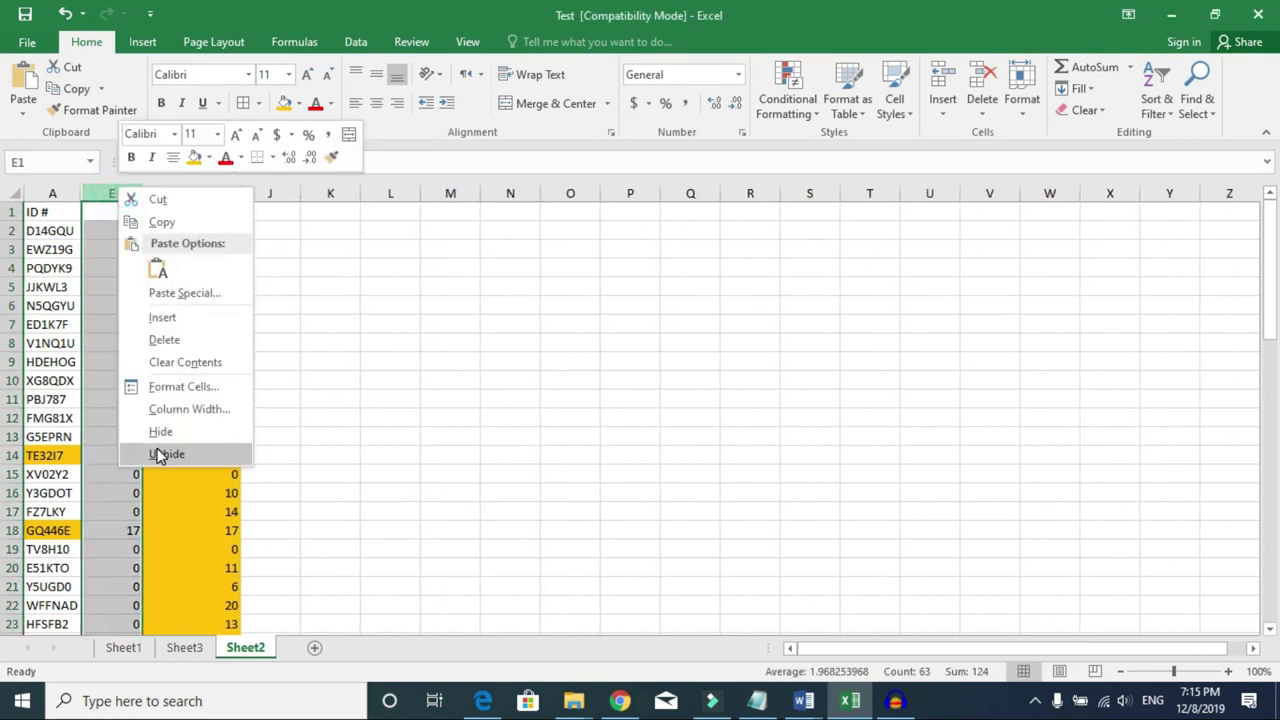
pyautogui.click(158, 433)
pyautogui.click(78, 249)
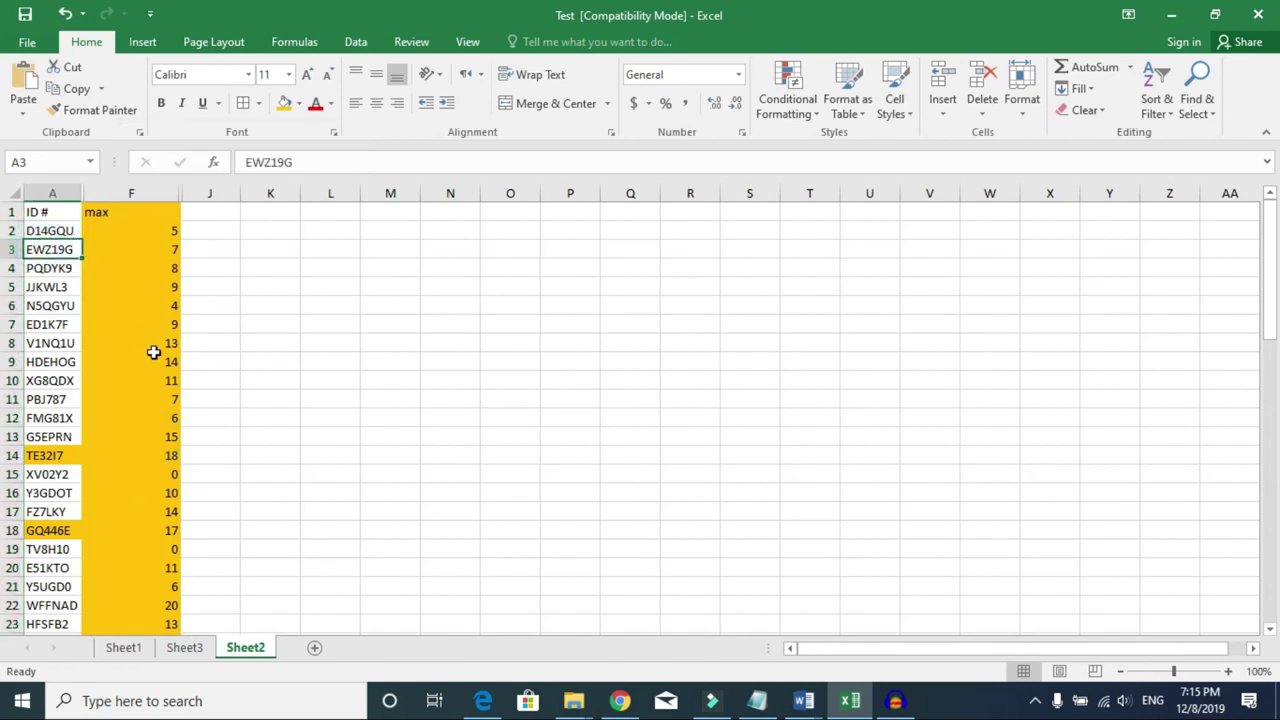
pyautogui.scroll(-4, 153, 352)
pyautogui.scroll(-6, 157, 430)
pyautogui.scroll(-5, 157, 430)
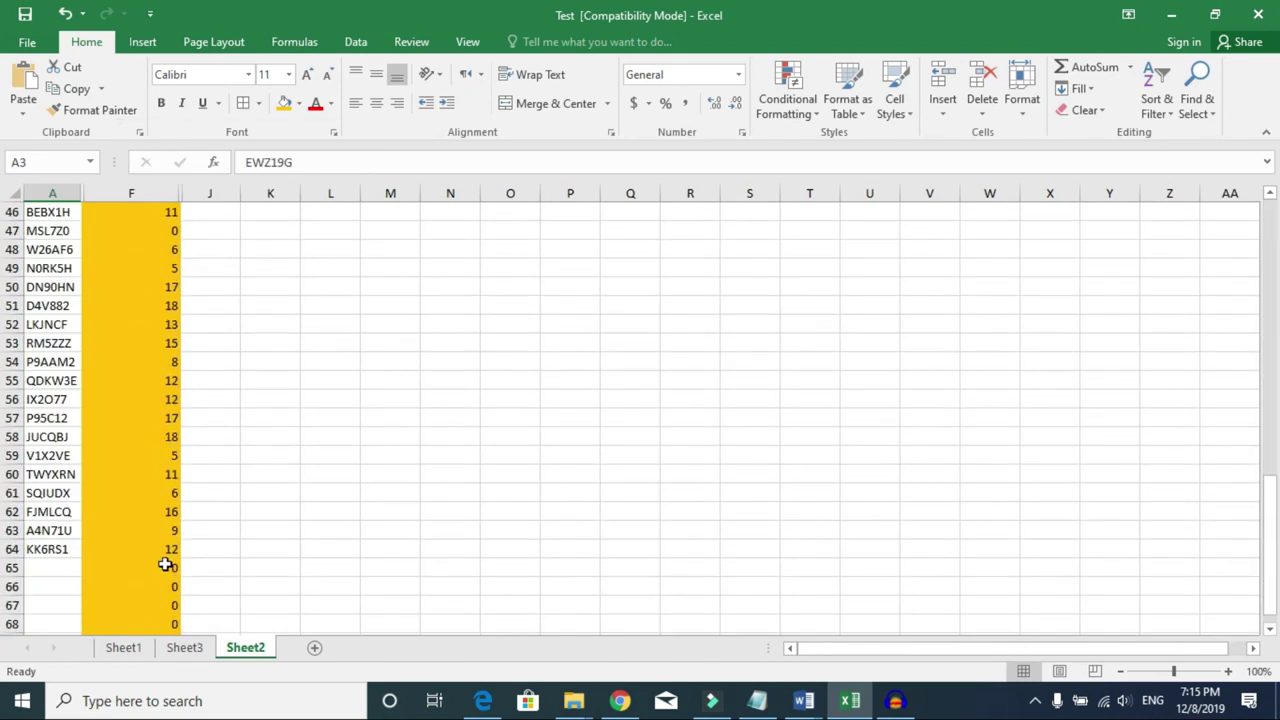
pyautogui.moveTo(158, 530)
pyautogui.mouseDown()
pyautogui.moveTo(157, 594)
pyautogui.moveTo(131, 528)
pyautogui.mouseUp()
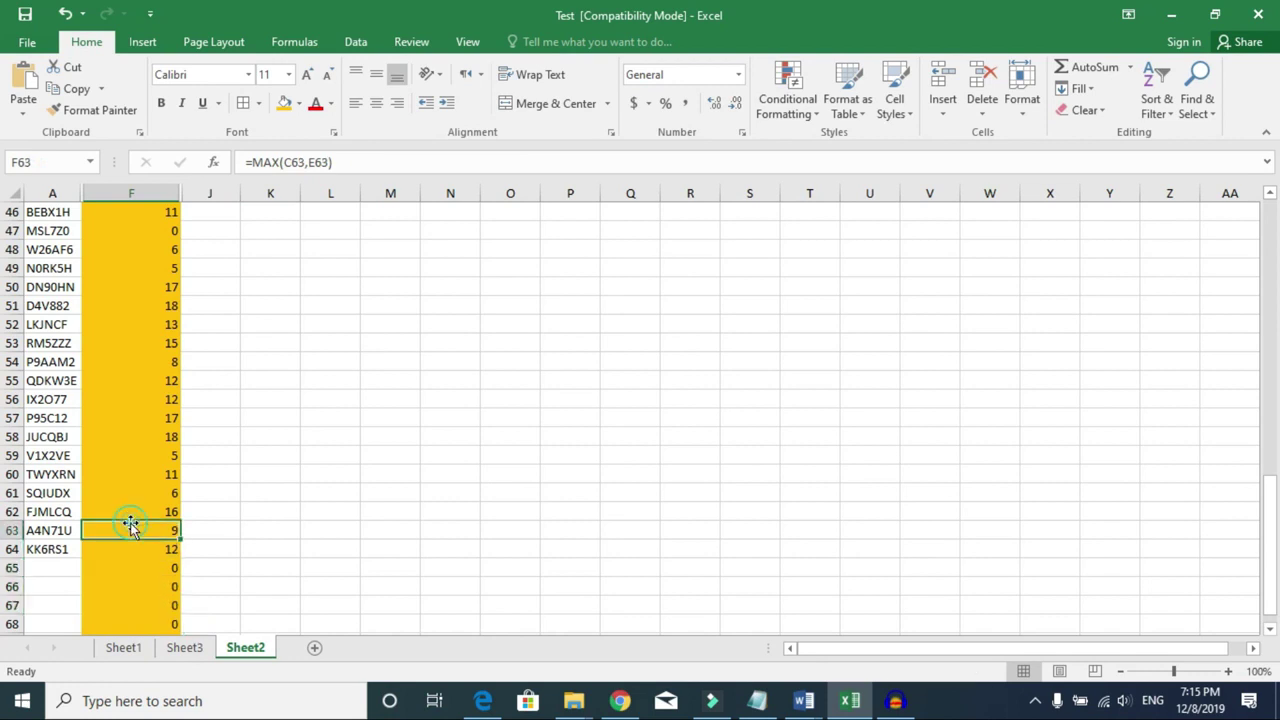
pyautogui.scroll(11, 127, 519)
pyautogui.scroll(4, 127, 519)
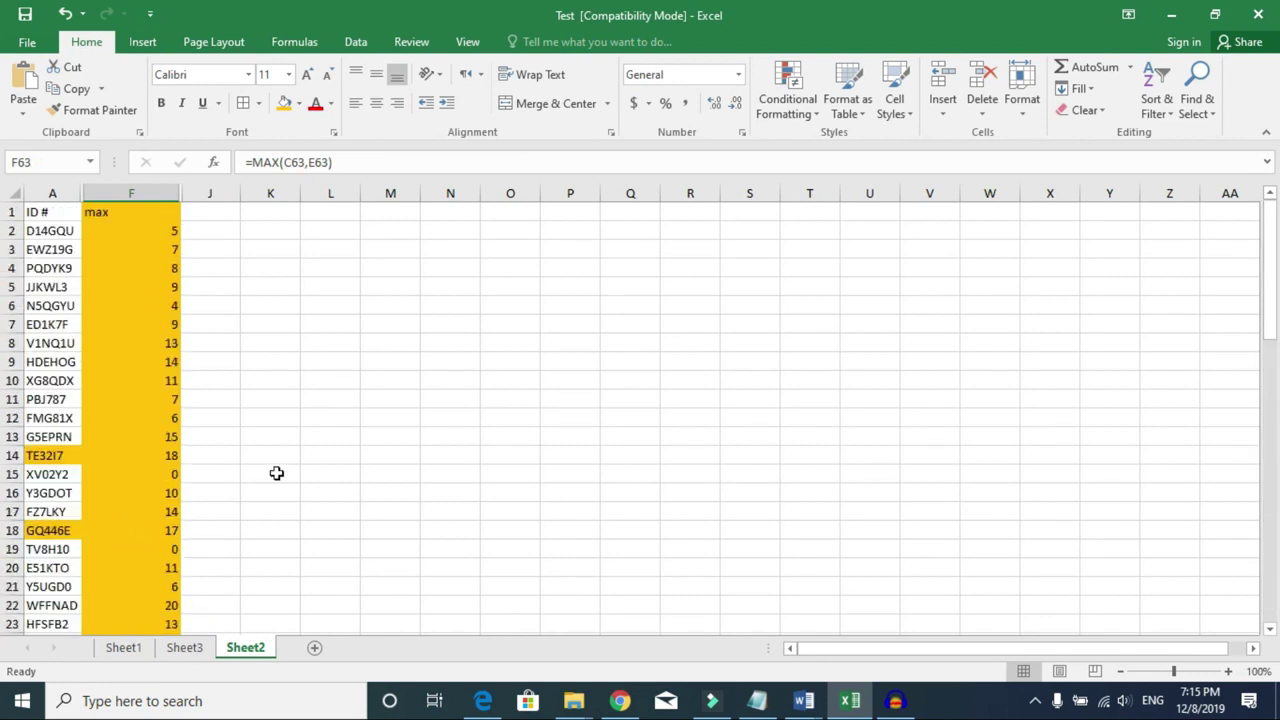